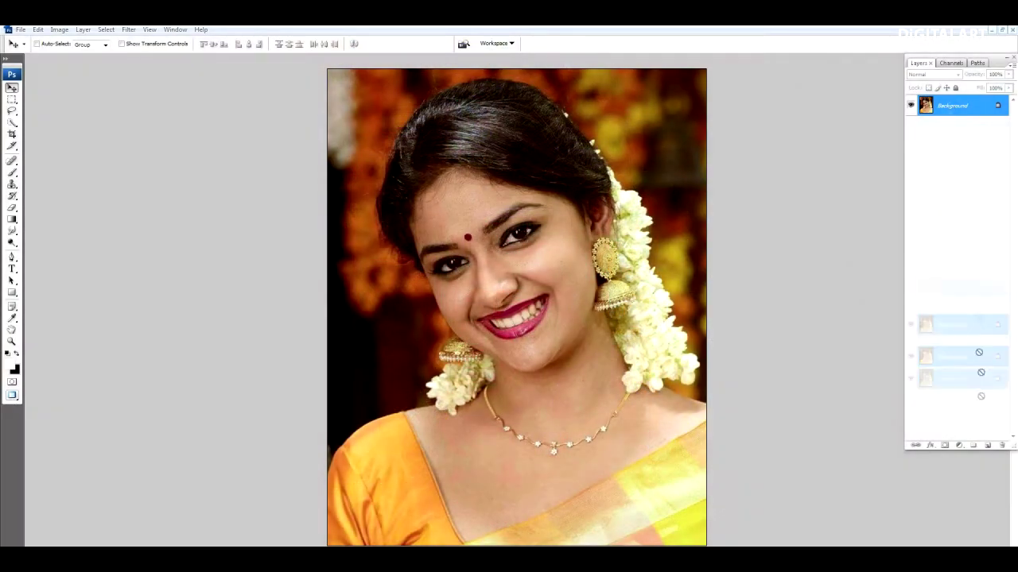
Step: Raise the portrait's brightness to +21 and contrast to +14
click(59, 30)
click(151, 107)
drag(742, 262, 748, 290)
click(826, 244)
Step: Shift the Color Balance midtones to +14, -15, -3 toward red and magenta
click(60, 29)
click(151, 94)
drag(759, 330, 750, 344)
drag(758, 356, 755, 359)
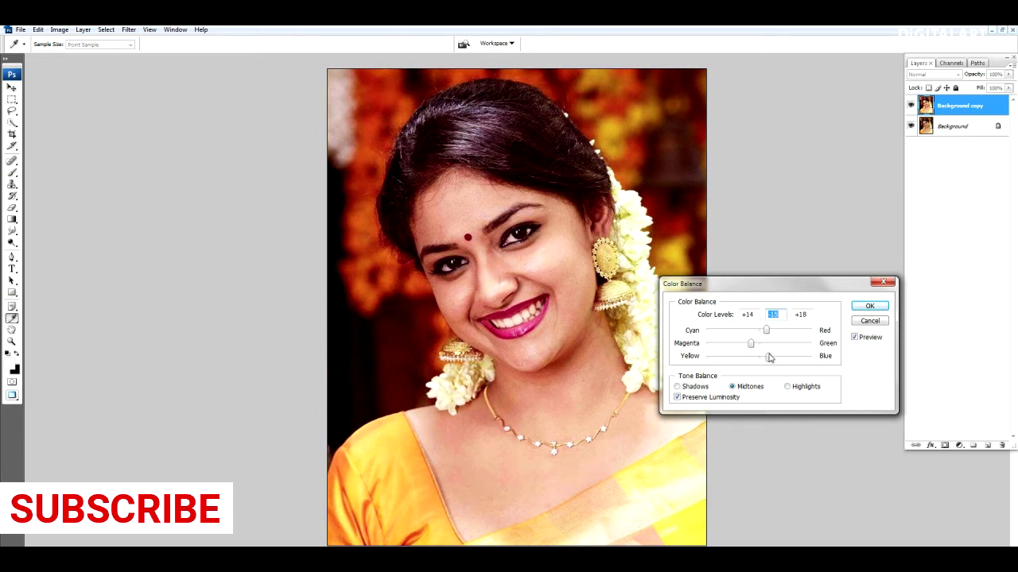
click(870, 306)
Step: Apply an Orange photo filter at 25% density
click(60, 29)
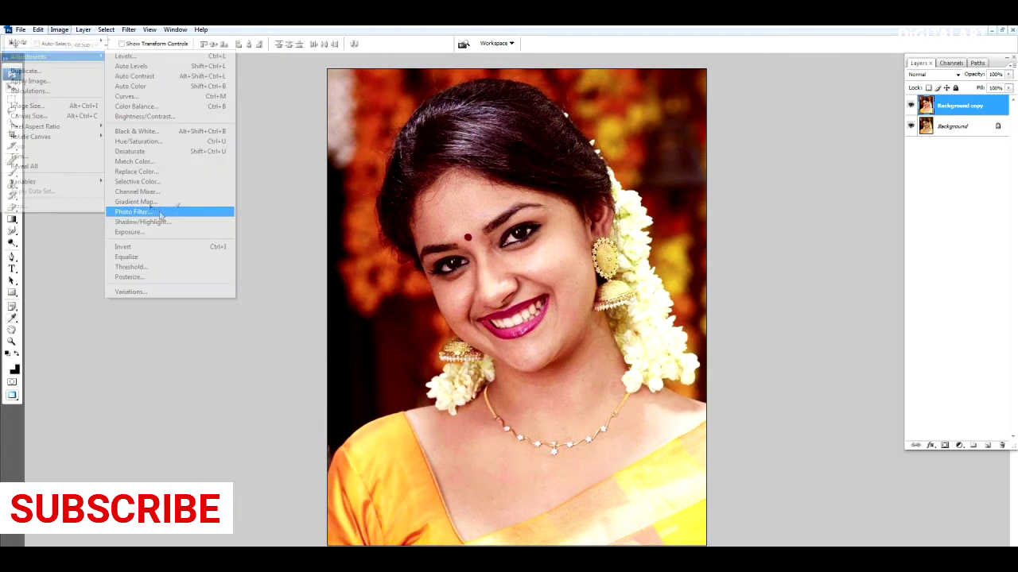
click(159, 213)
key(Down)
key(Down)
key(Down)
key(Down)
key(Down)
key(Down)
key(Down)
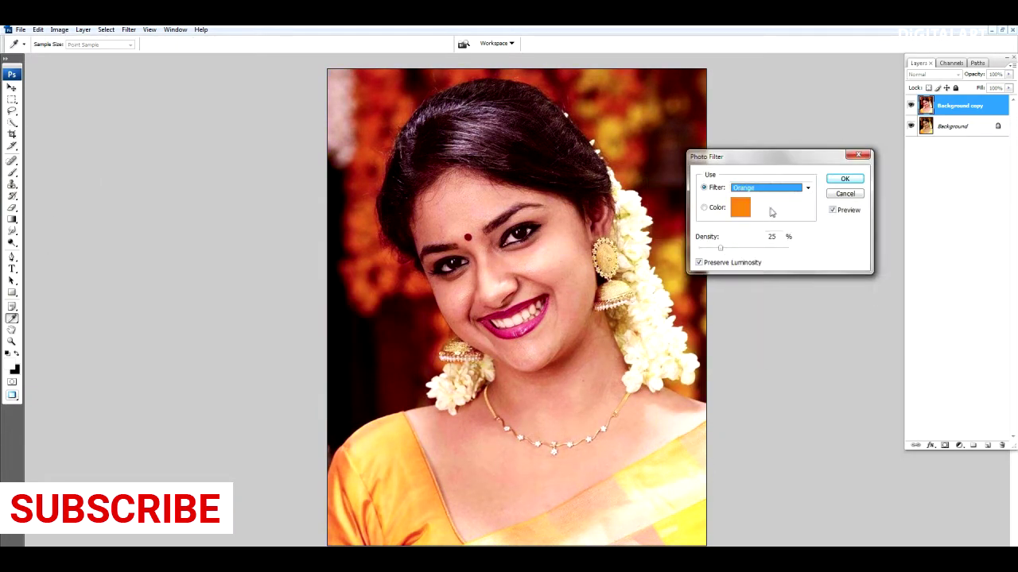
key(Up)
key(Down)
key(Down)
key(Down)
key(Up)
key(Up)
key(Up)
key(Up)
key(Up)
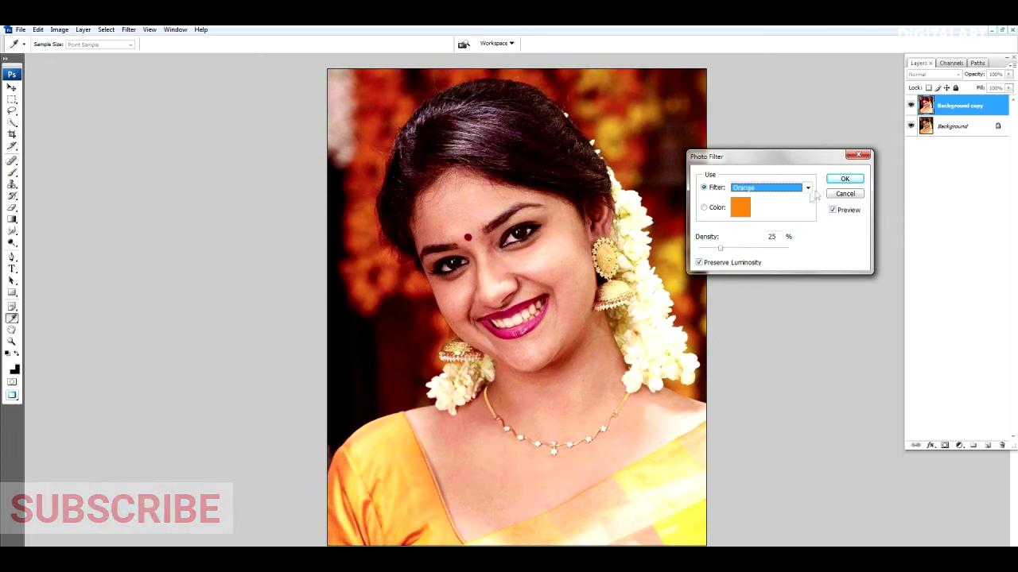
key(Return)
click(129, 29)
Step: Apply Smart Sharpen with amount 85 and radius about 2.8
click(166, 227)
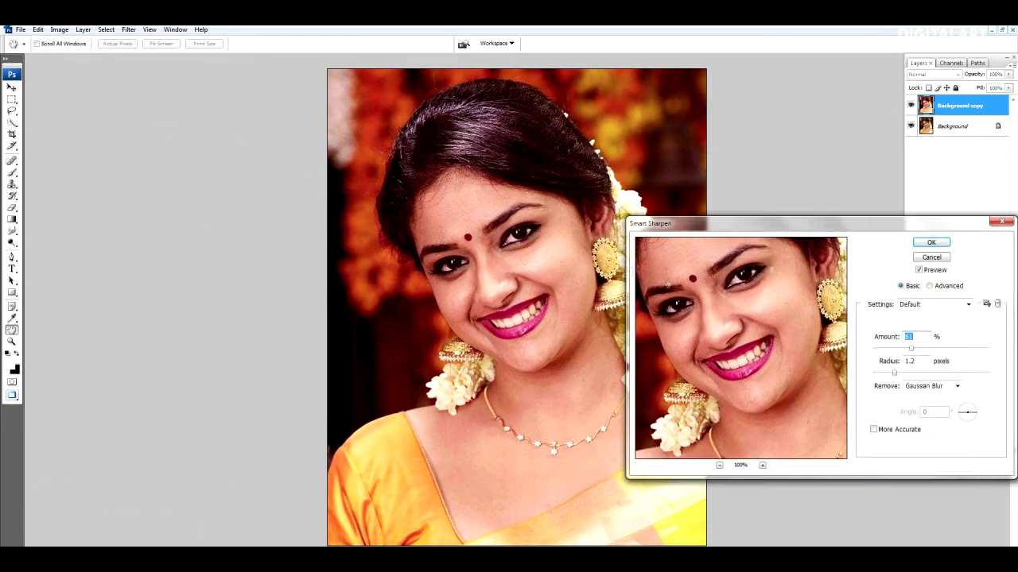
key(shift+Up)
key(Tab)
key(Up)
key(Up)
key(Up)
click(802, 209)
Step: Widen the canvas on both sides with the Crop tool and fill the margins white
key(c)
drag(327, 308, 154, 308)
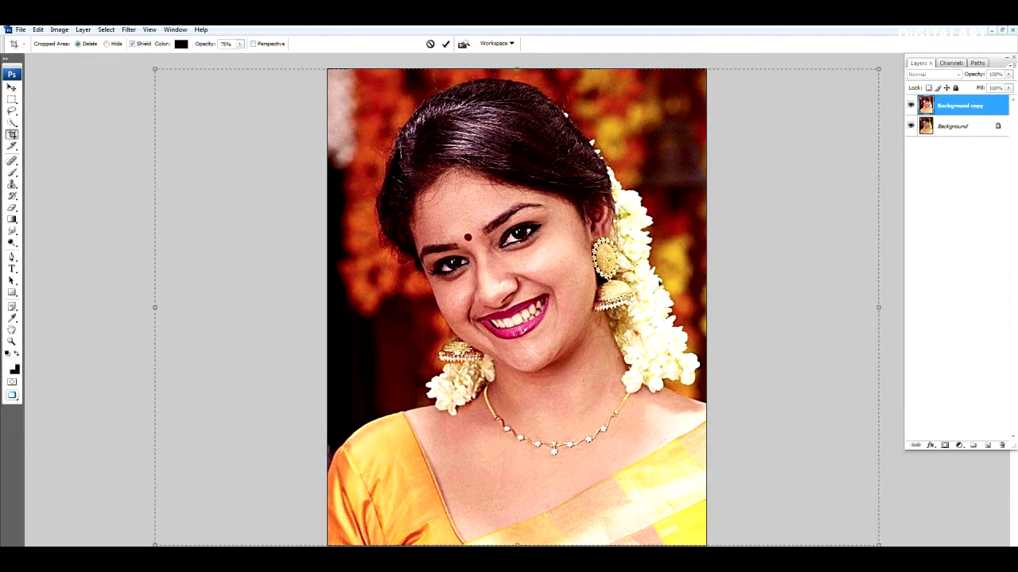
key(Return)
key(ctrl+BackSpace)
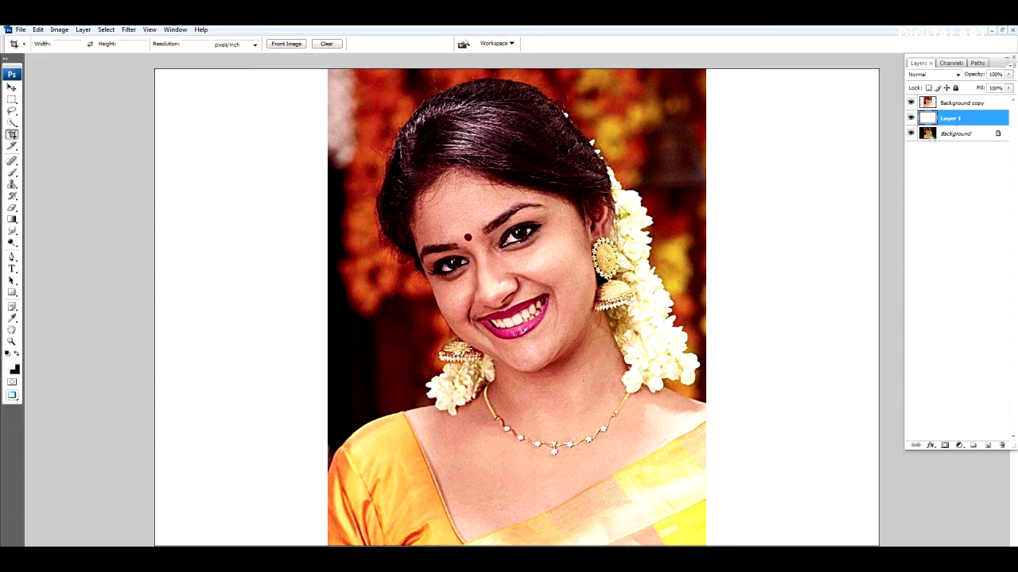
Step: Duplicate the photo layer and set the Smudge tool to 50% strength
click(962, 102)
key(ctrl+j)
click(12, 231)
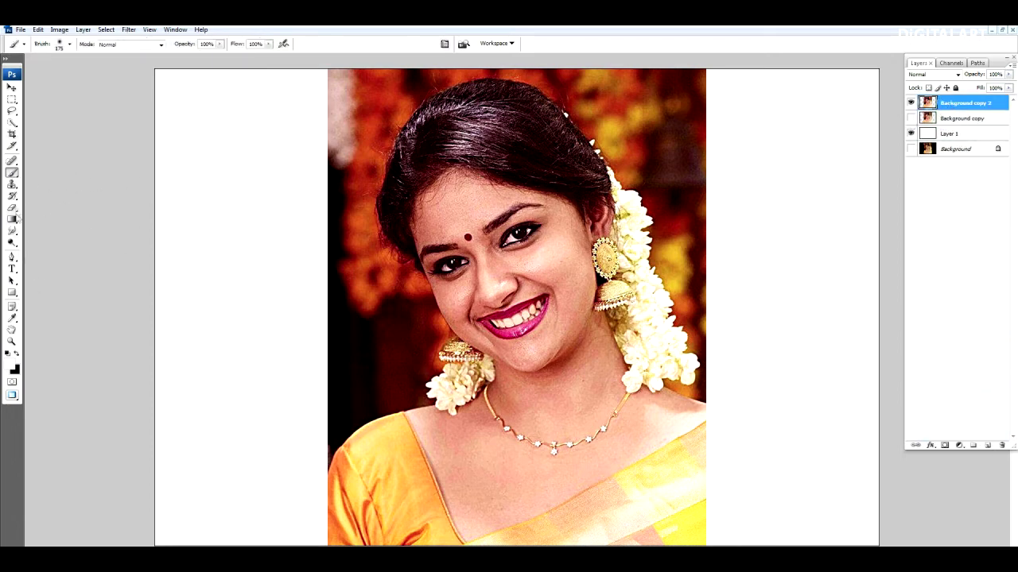
click(207, 43)
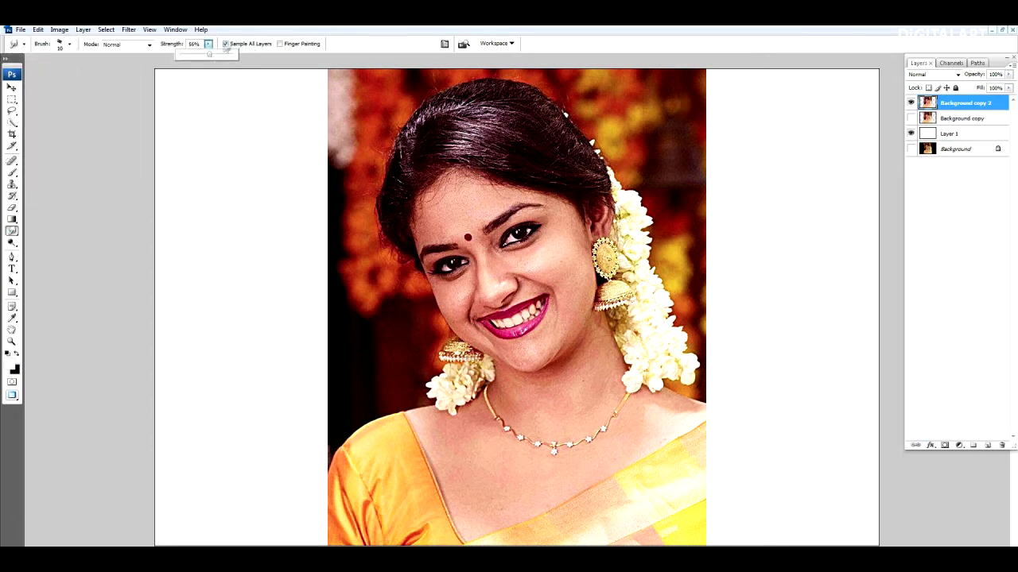
key(F5)
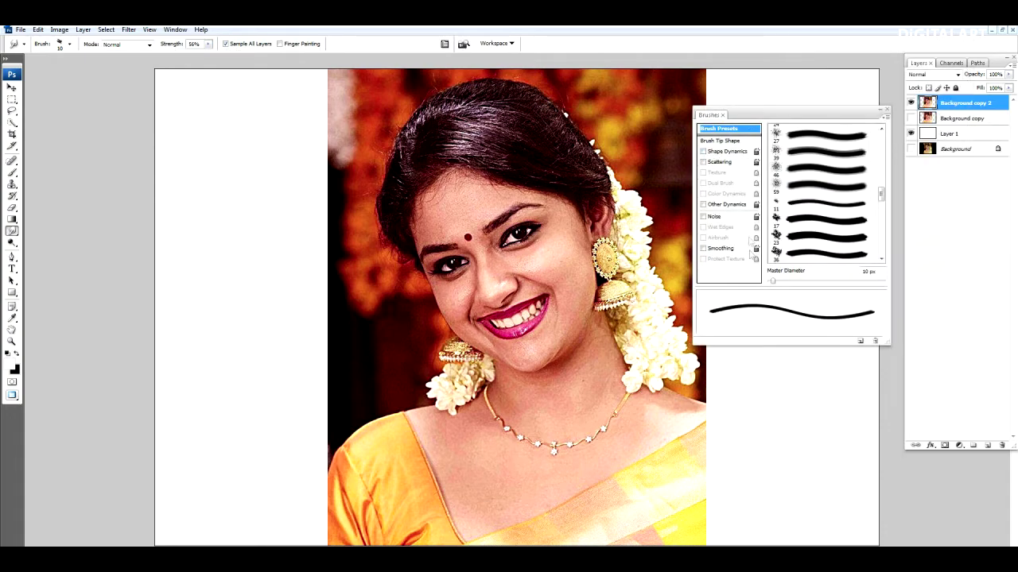
key(F5)
key(ctrl+plus)
key(ctrl+plus)
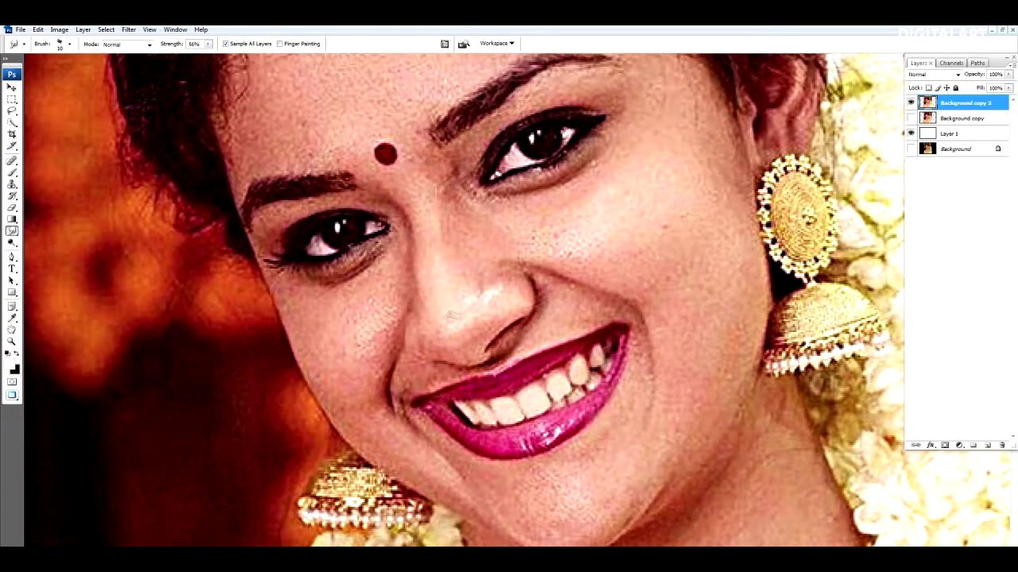
Step: Smudge the skin across the nose and cheeks, shrinking the brush for finer strokes
drag(460, 314, 430, 307)
key(ctrl+plus)
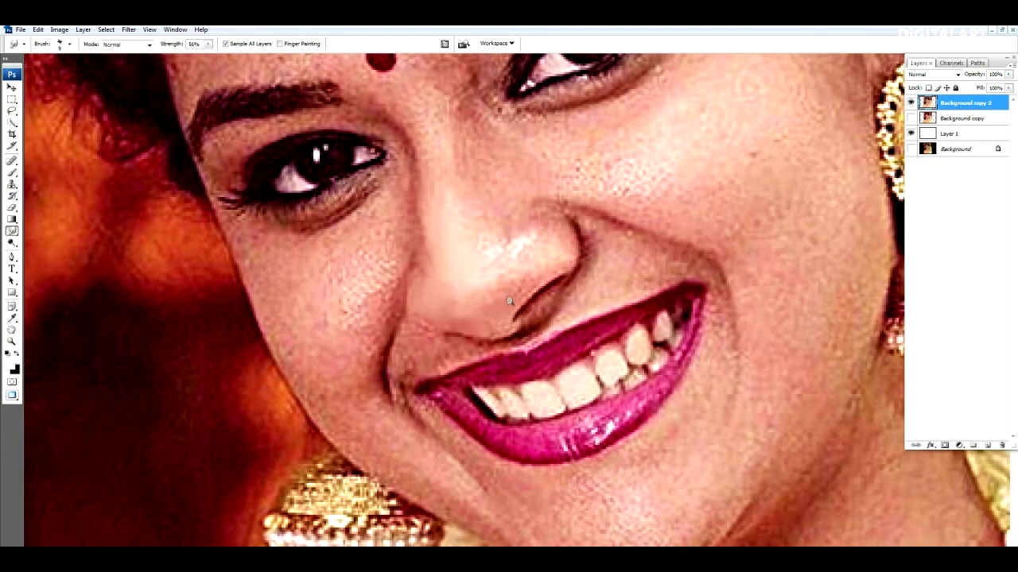
key(ctrl+minus)
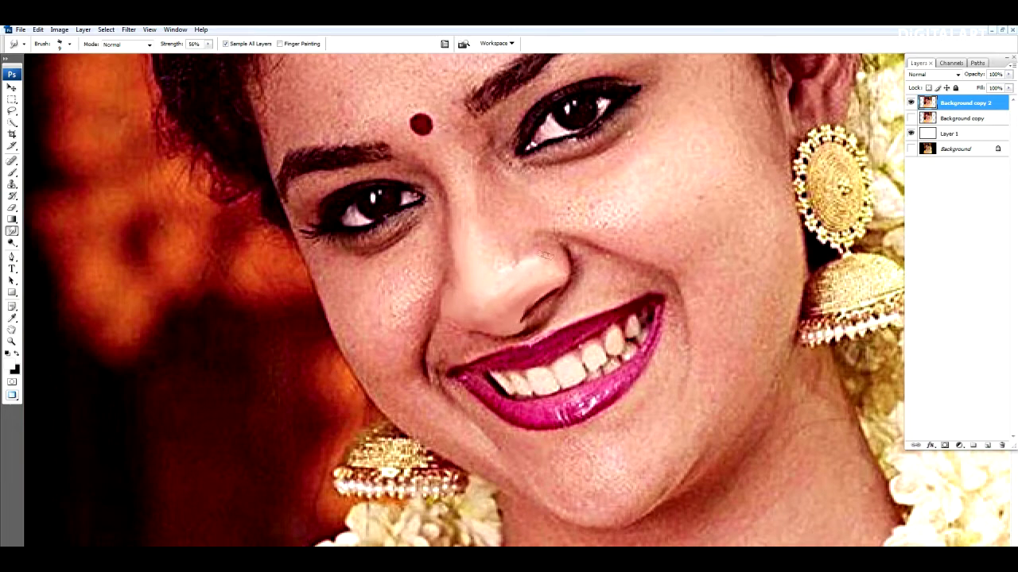
drag(449, 166, 461, 208)
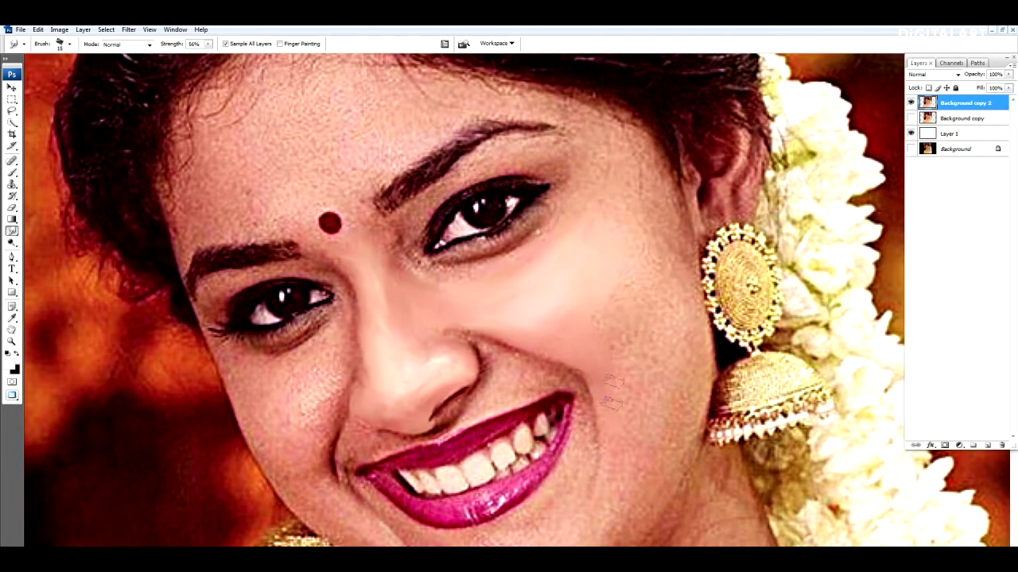
key(bracketleft)
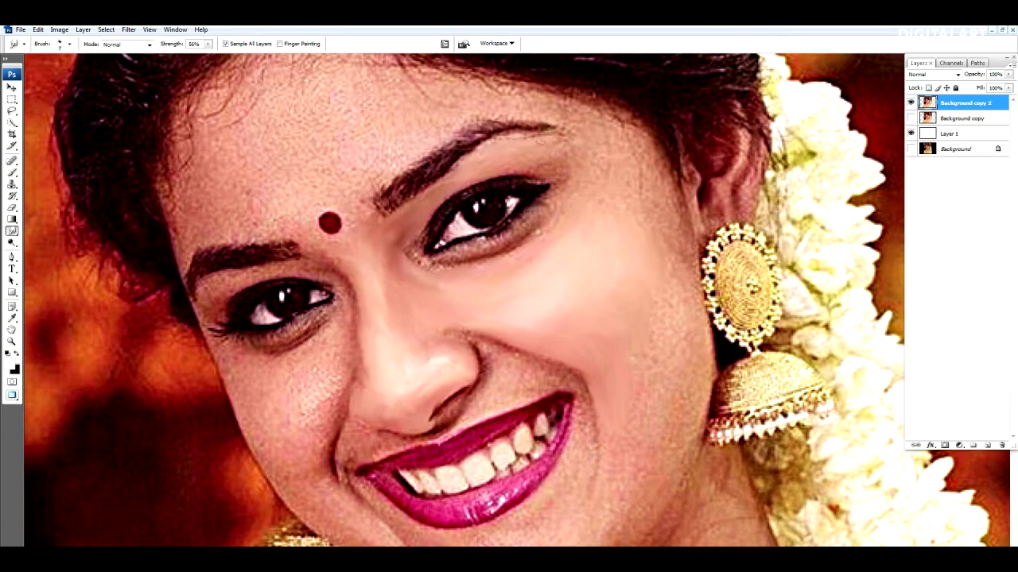
scroll(570, 156, up, 2)
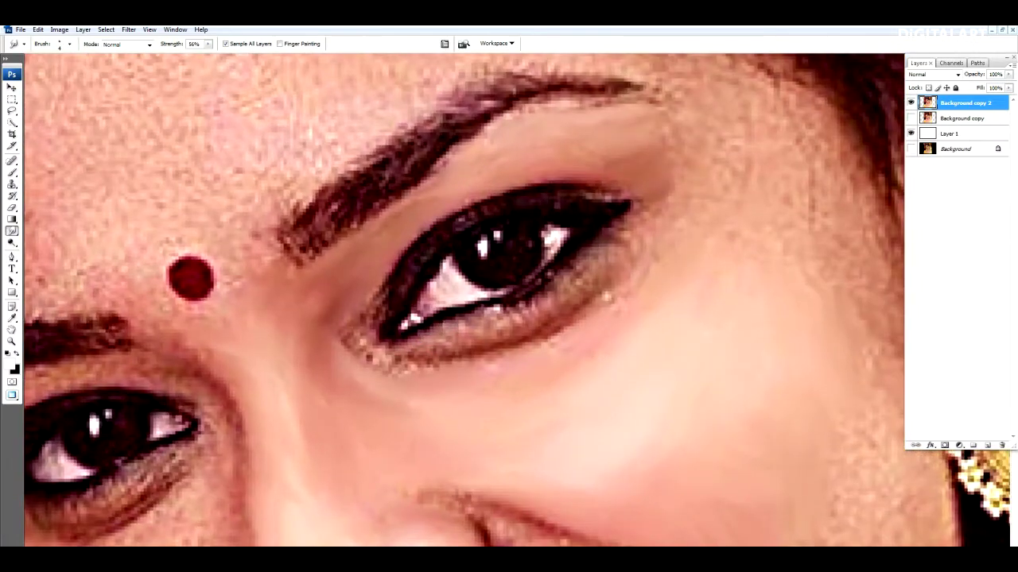
Step: Smudge the right eye's lash lines, lower lid and iris, and extend the eyeliner tail outward
mouse_move(469, 324)
mouse_down()
mouse_move(561, 282)
mouse_move(620, 234)
mouse_move(509, 326)
mouse_move(406, 368)
mouse_move(382, 367)
mouse_move(346, 334)
mouse_move(386, 282)
mouse_up()
mouse_move(537, 333)
mouse_down()
mouse_move(461, 358)
mouse_move(545, 344)
mouse_move(634, 246)
mouse_move(552, 388)
mouse_up()
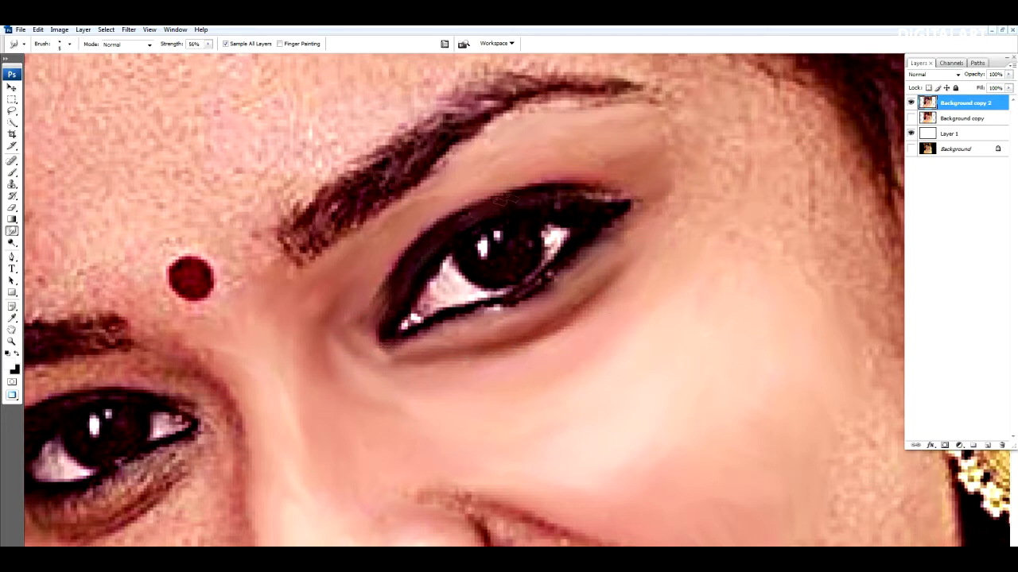
drag(588, 188, 636, 205)
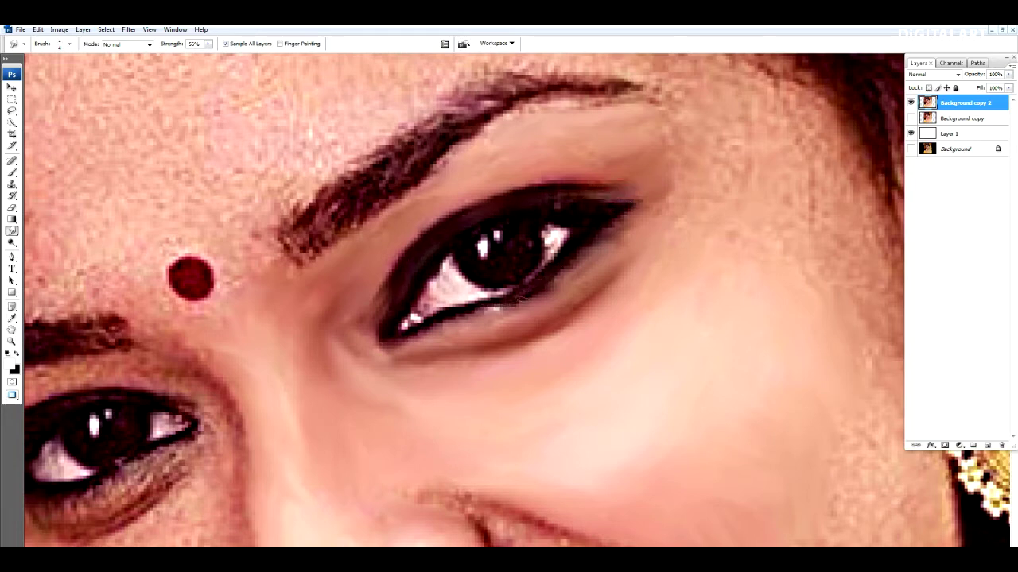
drag(402, 326, 482, 237)
mouse_move(553, 238)
mouse_down()
mouse_move(550, 256)
mouse_move(571, 232)
mouse_move(513, 247)
mouse_move(498, 235)
mouse_up()
mouse_move(457, 310)
mouse_down()
mouse_move(401, 331)
mouse_move(379, 325)
mouse_move(501, 295)
mouse_up()
drag(620, 211, 648, 198)
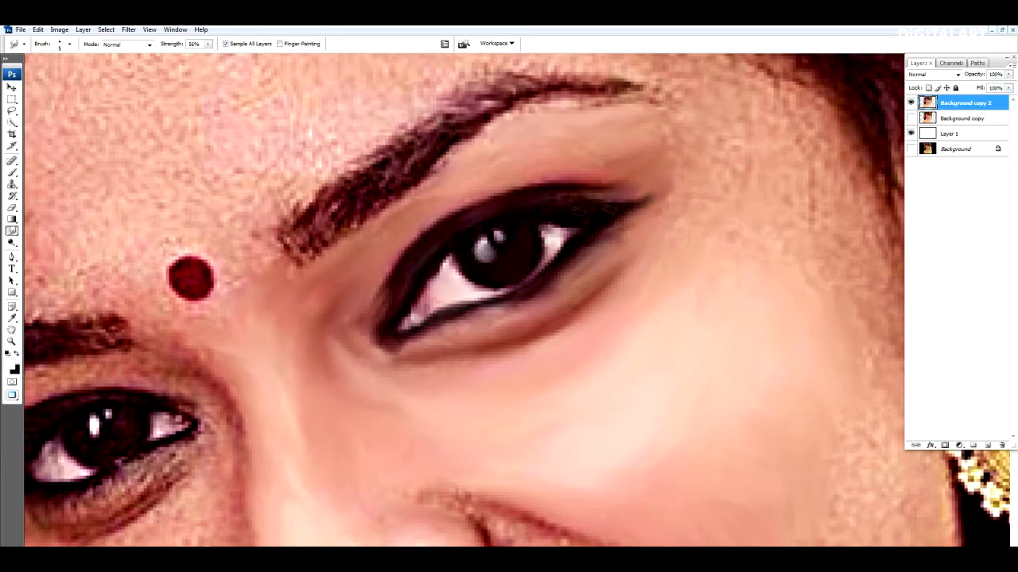
alt+click(546, 294)
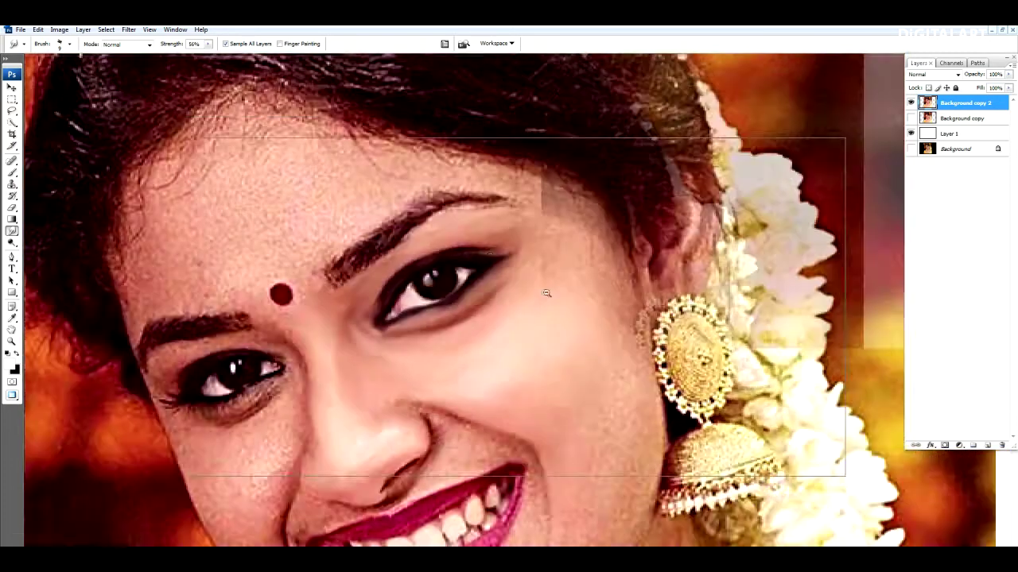
Step: Enlarge the Smudge brush to 15 and smooth the left cheek and chin toward the lips
alt+click(547, 293)
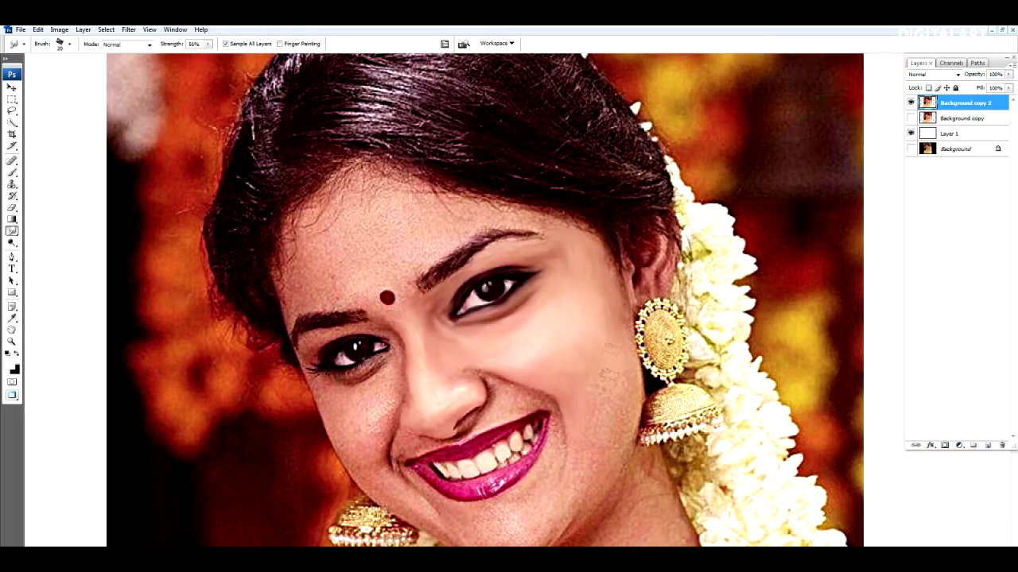
drag(610, 392, 597, 282)
key(bracketright)
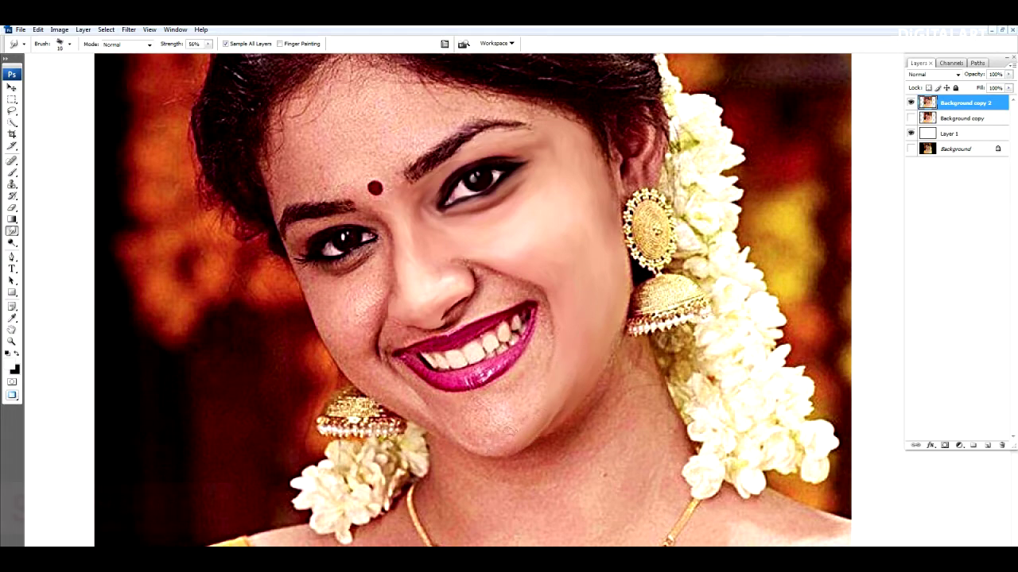
key(bracketright)
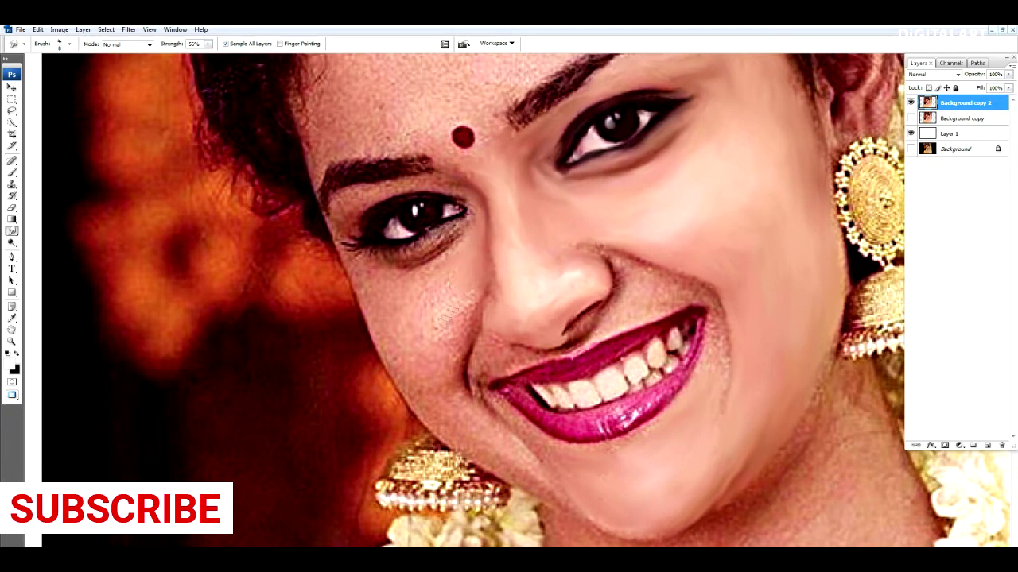
drag(446, 322, 450, 275)
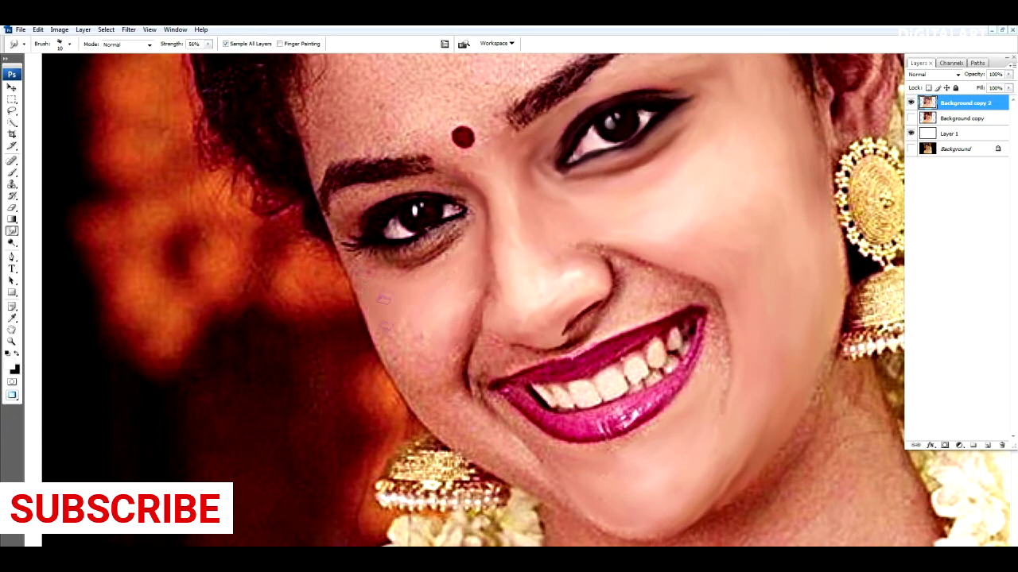
drag(488, 299, 460, 360)
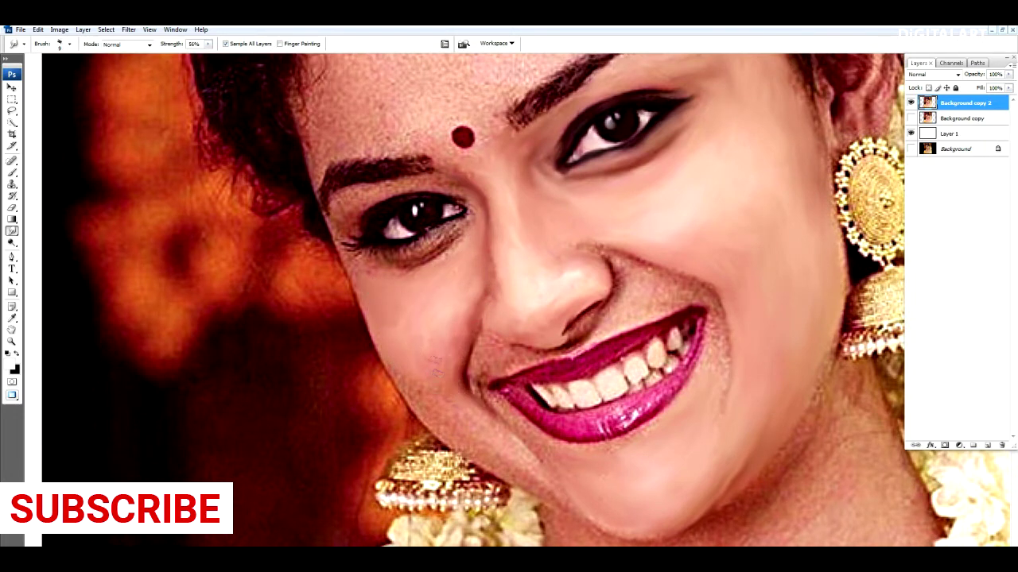
drag(471, 434, 471, 415)
drag(572, 502, 491, 355)
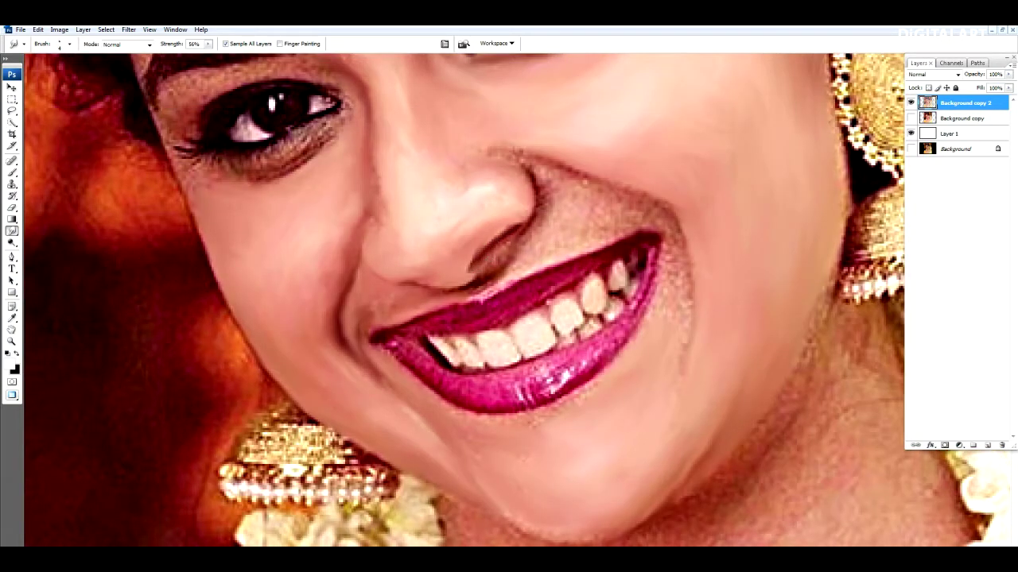
Step: Smudge the nose and smile creases, lower lip edges, lip corners and teeth corner
drag(506, 159, 539, 176)
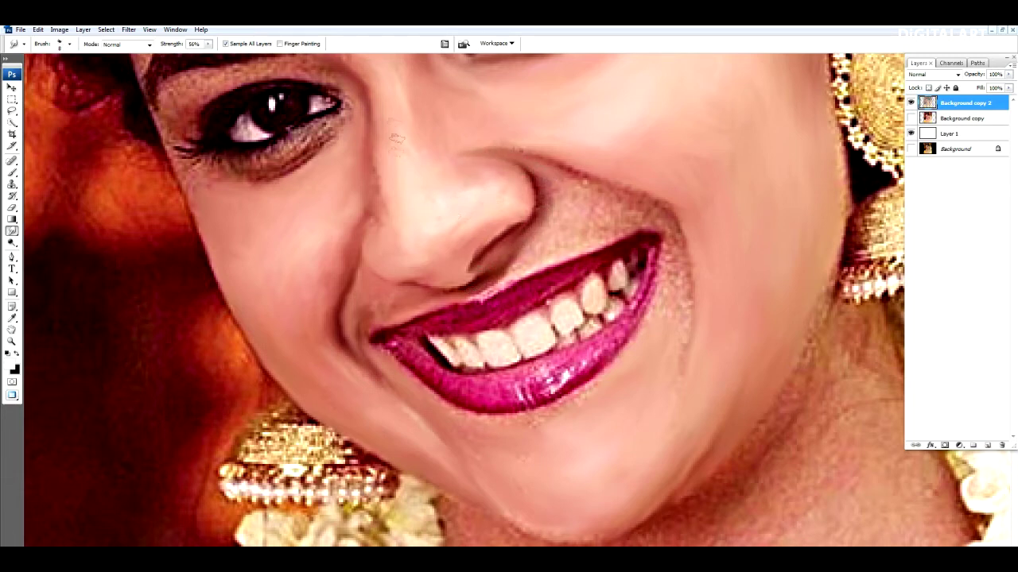
mouse_move(548, 171)
mouse_down()
mouse_move(597, 193)
mouse_move(566, 208)
mouse_move(628, 205)
mouse_up()
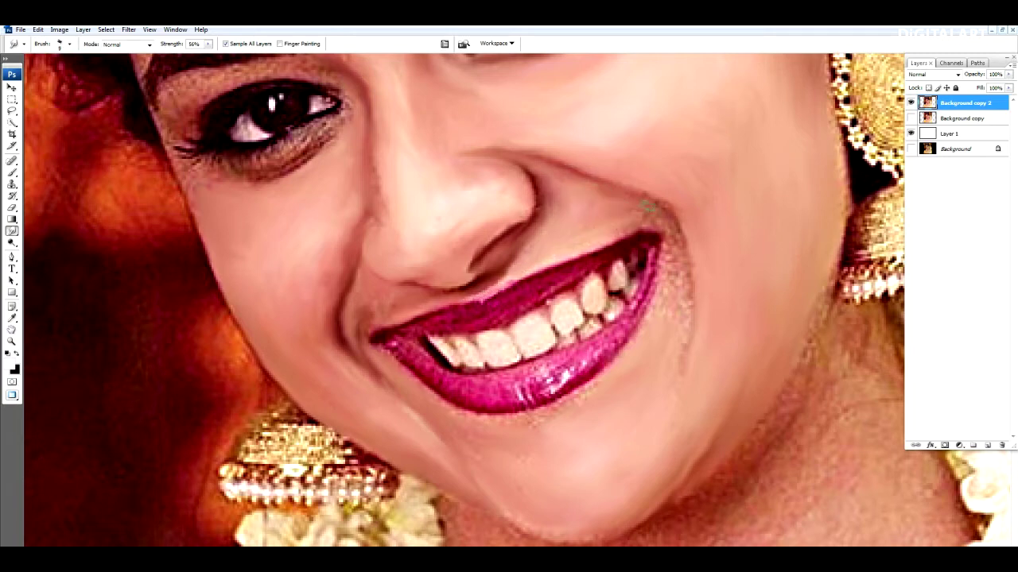
drag(678, 262, 698, 246)
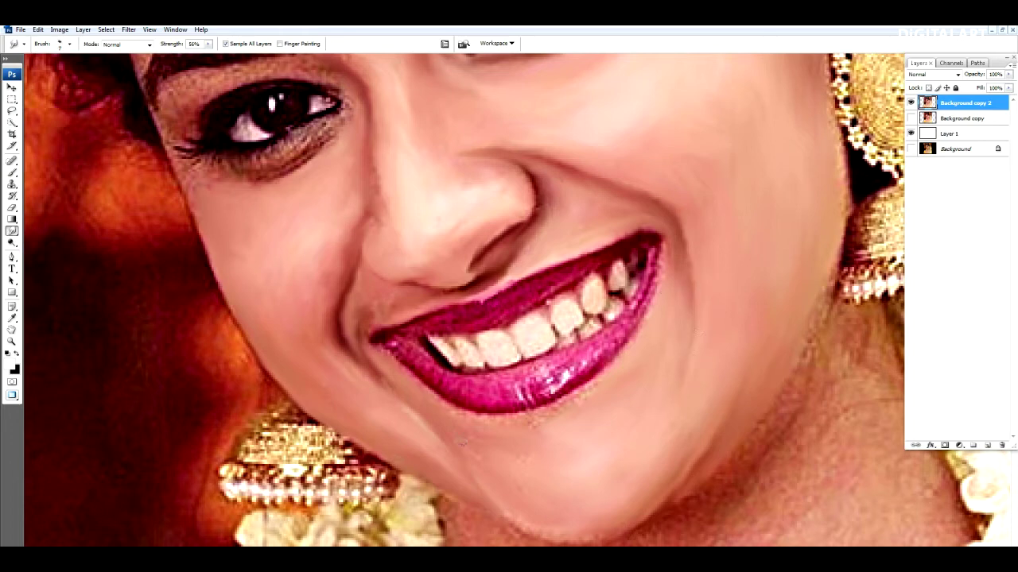
drag(467, 428, 586, 392)
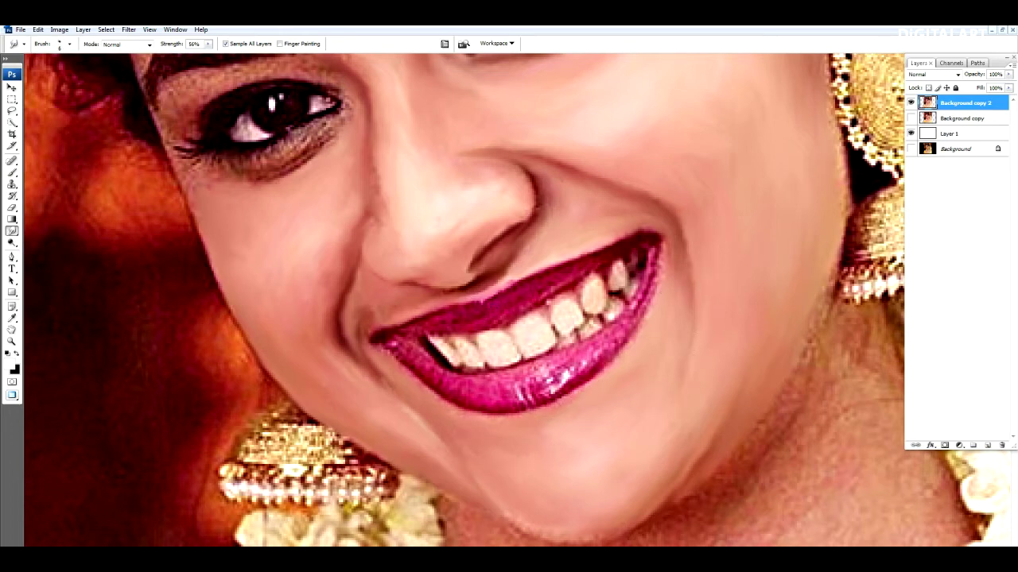
mouse_move(654, 279)
mouse_down()
mouse_move(556, 390)
mouse_move(545, 380)
mouse_move(592, 355)
mouse_up()
mouse_move(395, 346)
mouse_down()
mouse_move(411, 345)
mouse_move(412, 329)
mouse_up()
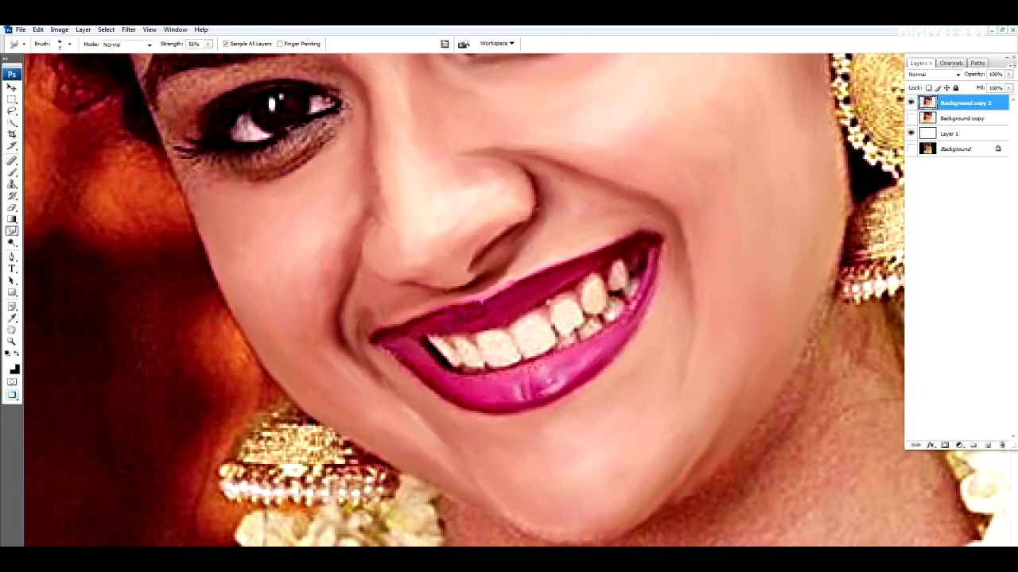
key(bracketleft)
key(bracketleft)
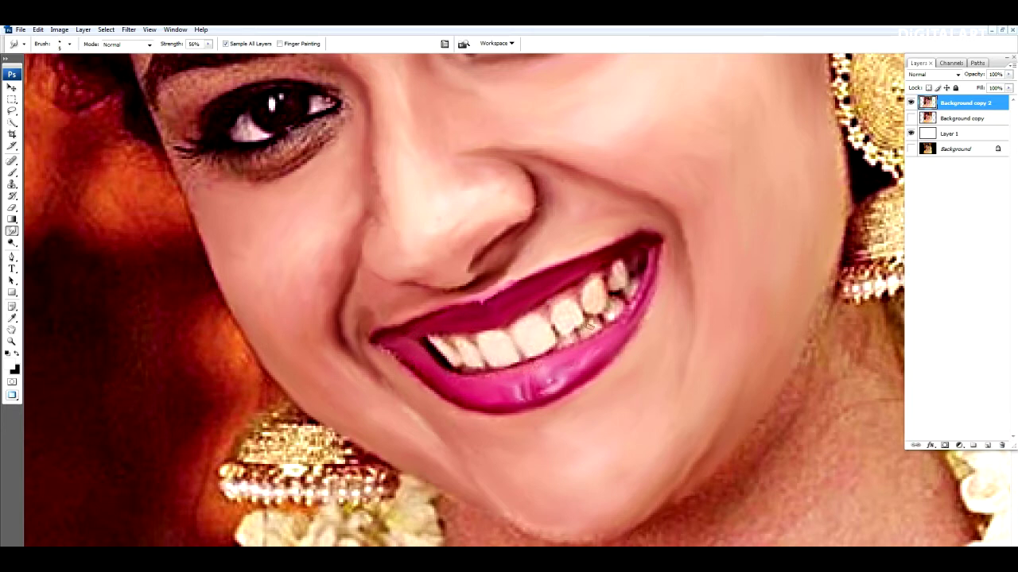
drag(617, 293, 630, 272)
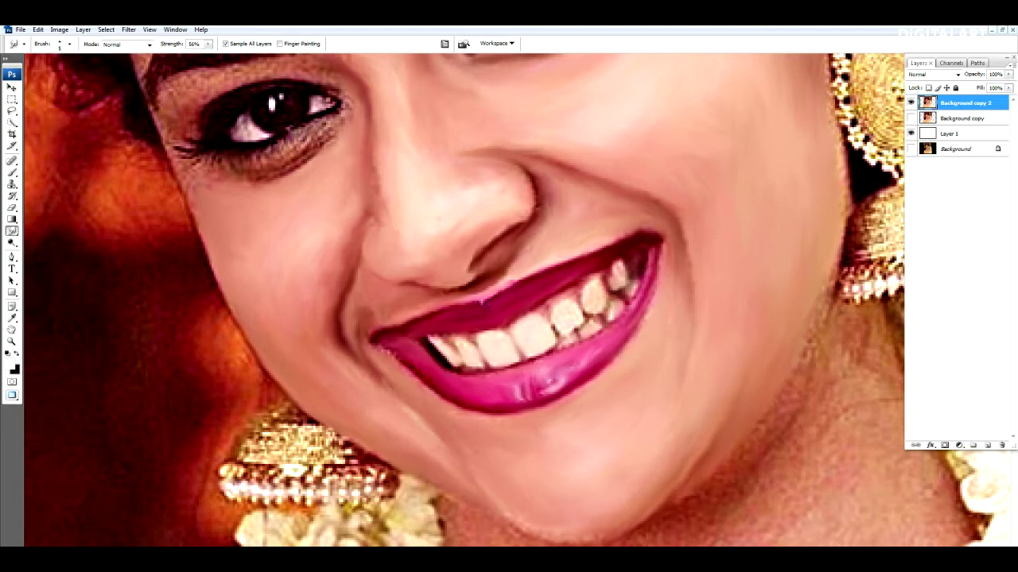
key(bracketright)
key(bracketright)
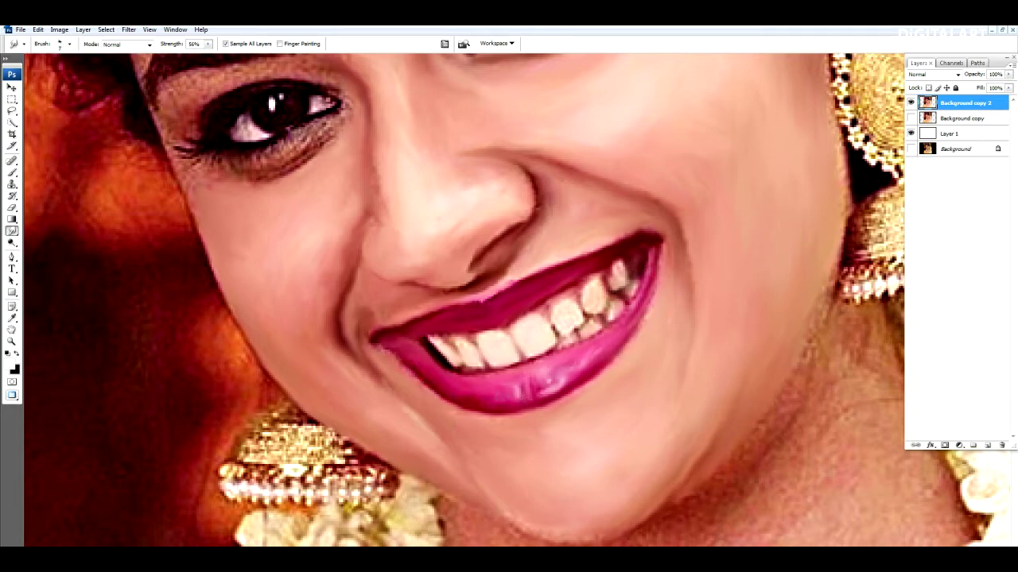
Step: Smooth the shadow, lashes and lower lid skin around the left eye
drag(534, 210, 395, 274)
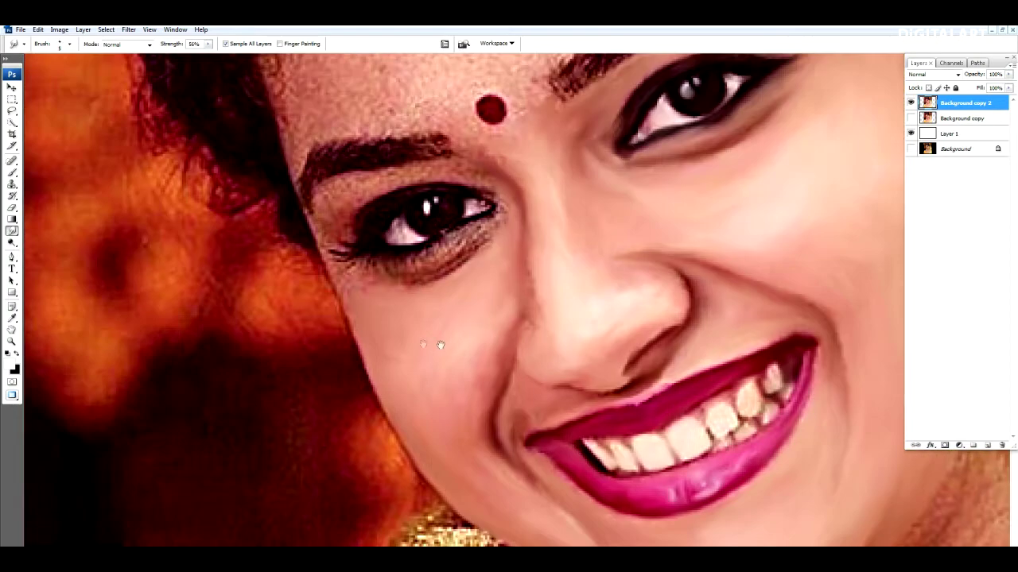
mouse_move(505, 249)
mouse_down()
mouse_move(518, 271)
mouse_move(489, 284)
mouse_move(430, 280)
mouse_up()
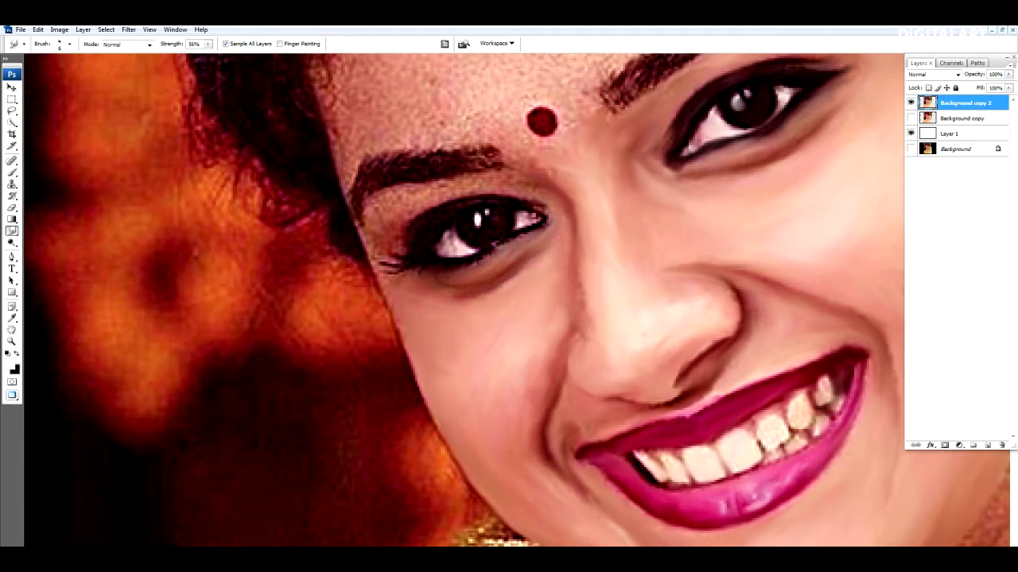
mouse_move(370, 226)
mouse_down()
mouse_move(380, 265)
mouse_move(387, 252)
mouse_up()
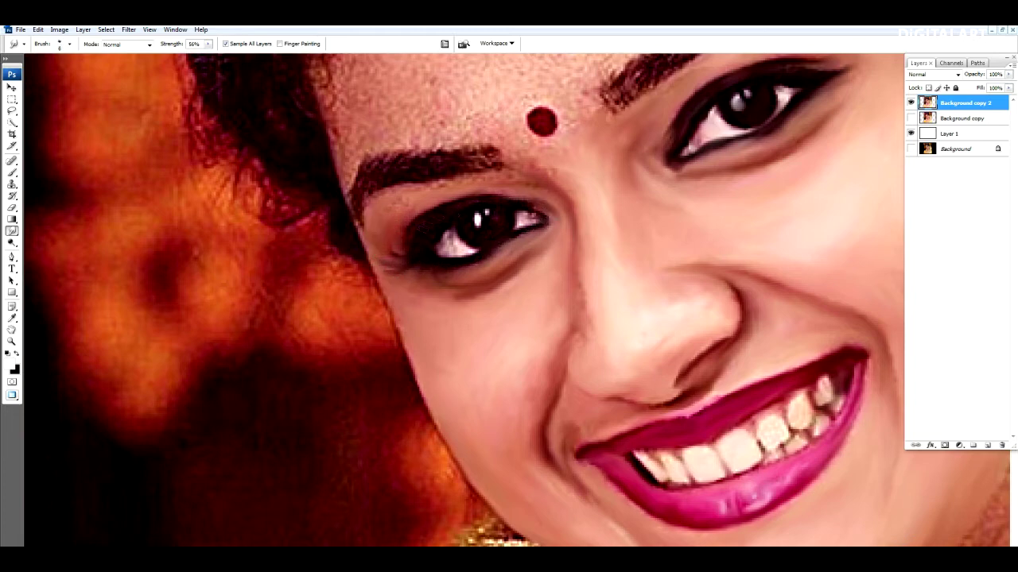
drag(442, 236, 461, 251)
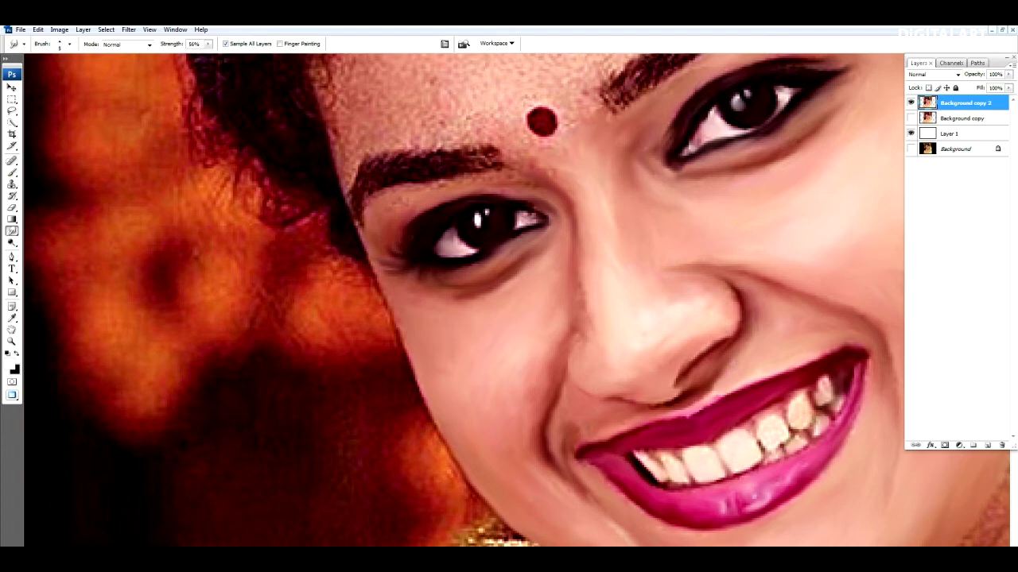
drag(506, 286, 471, 298)
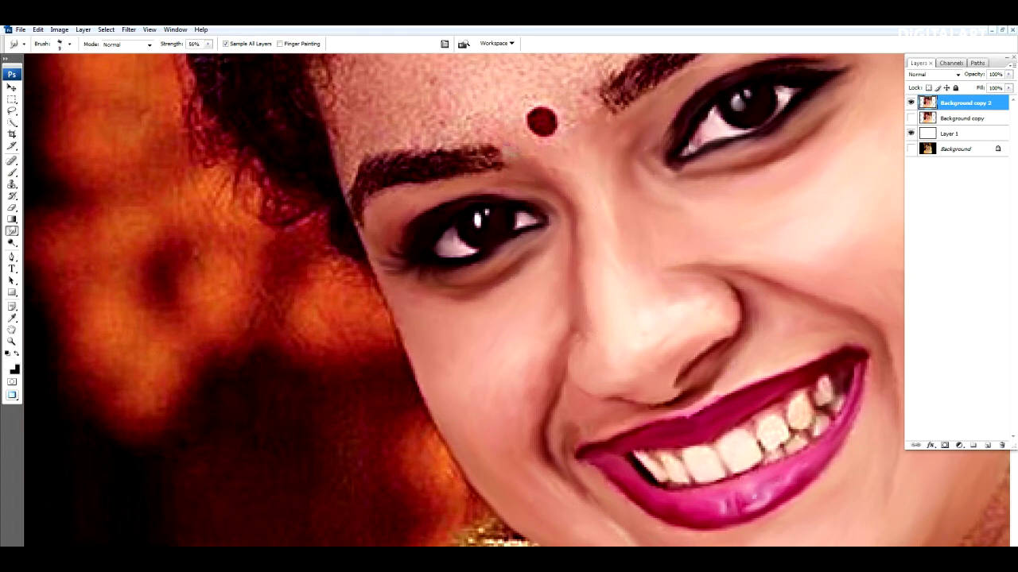
Step: Enlarge the brush to 10 and smooth the eyebrows and the skin between them
drag(505, 143, 445, 171)
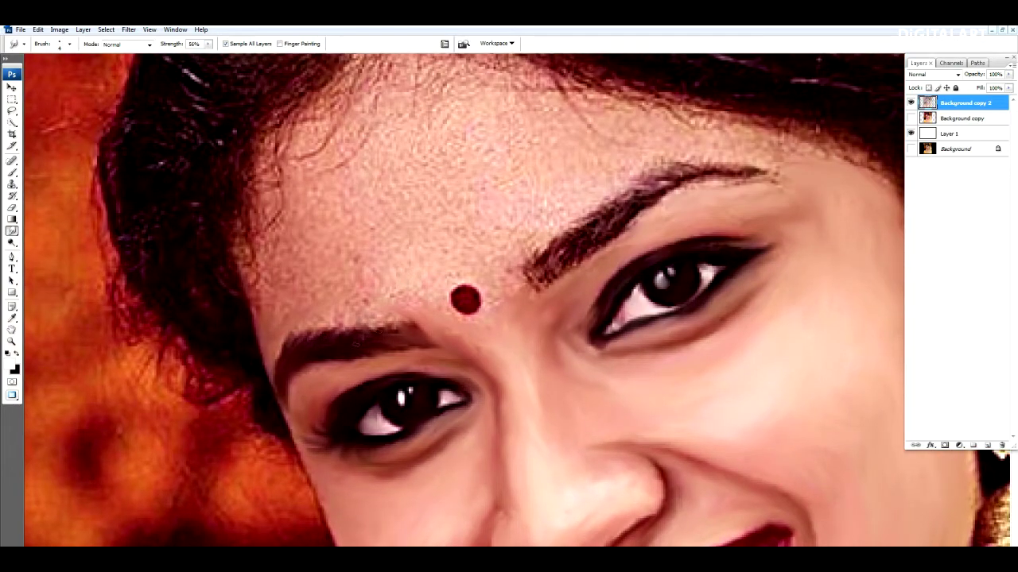
key(bracketright)
key(bracketright)
key(bracketright)
drag(370, 302, 268, 277)
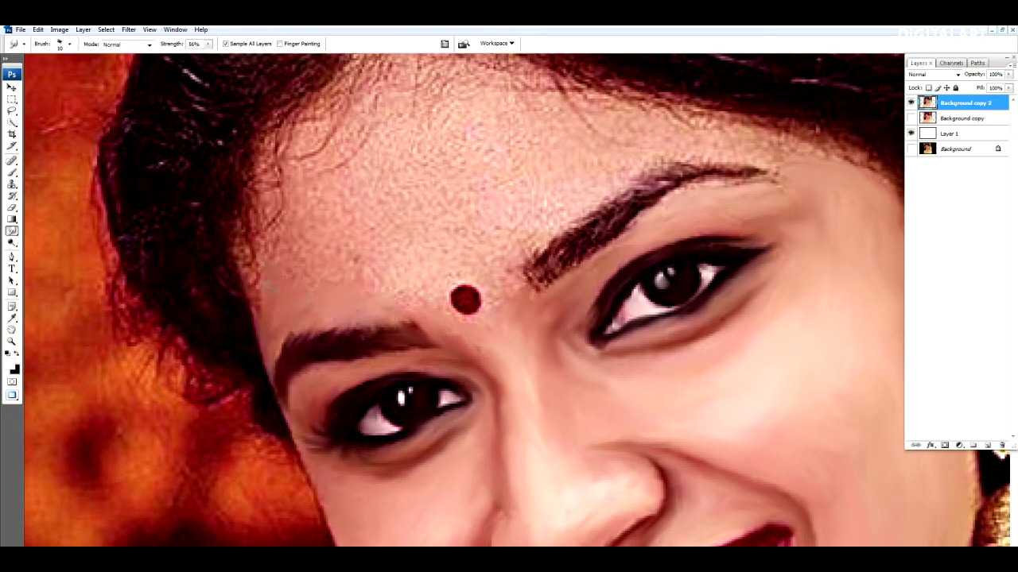
mouse_move(362, 286)
mouse_down()
mouse_move(402, 278)
mouse_move(459, 290)
mouse_up()
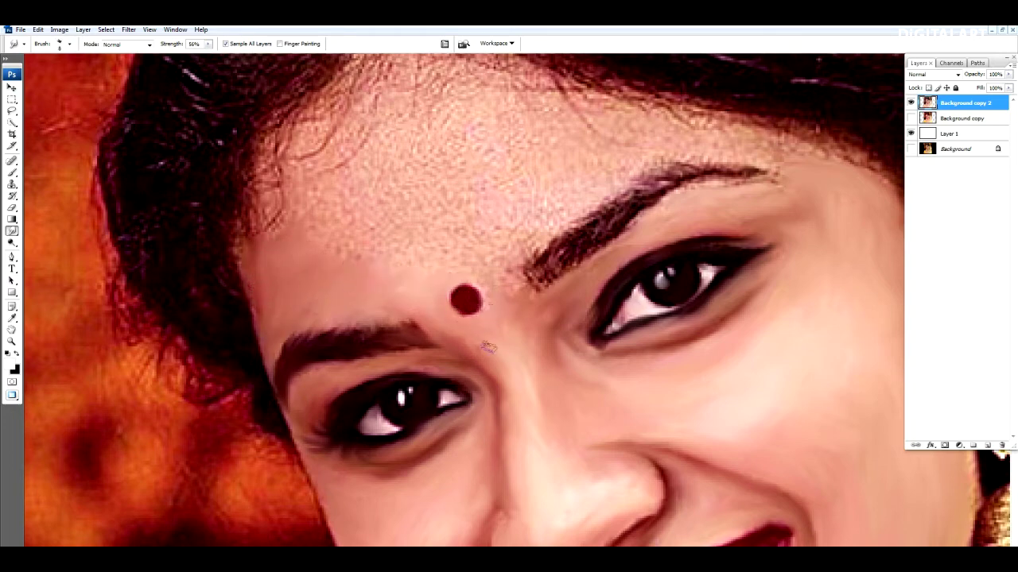
mouse_move(527, 280)
mouse_down()
mouse_move(557, 253)
mouse_move(602, 247)
mouse_move(630, 203)
mouse_up()
mouse_move(501, 298)
mouse_down()
mouse_move(557, 262)
mouse_move(581, 267)
mouse_move(578, 279)
mouse_up()
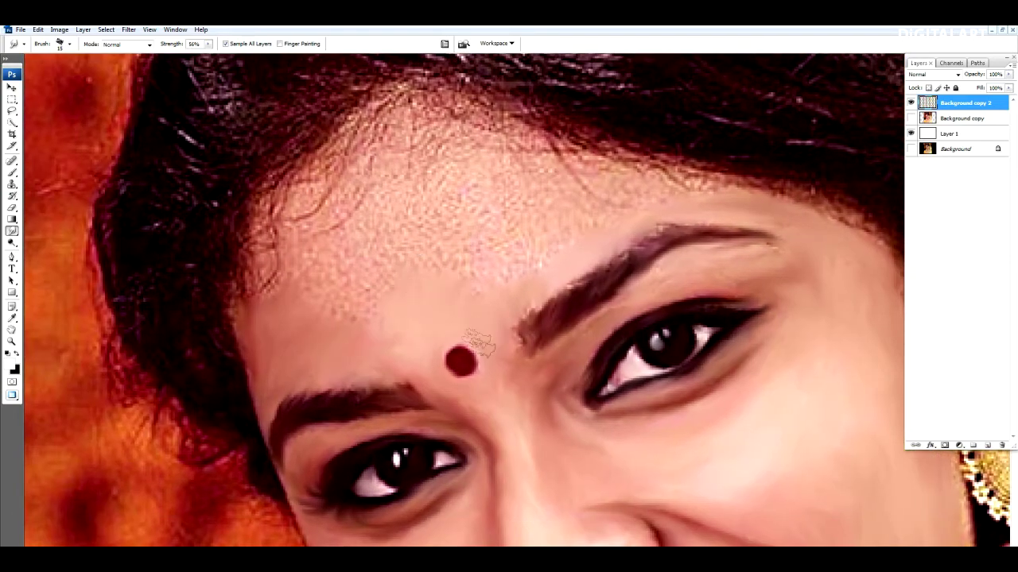
Step: Smooth the forehead skin up along the hairline
mouse_move(353, 231)
mouse_down()
mouse_move(382, 191)
mouse_move(270, 230)
mouse_move(247, 286)
mouse_move(249, 205)
mouse_up()
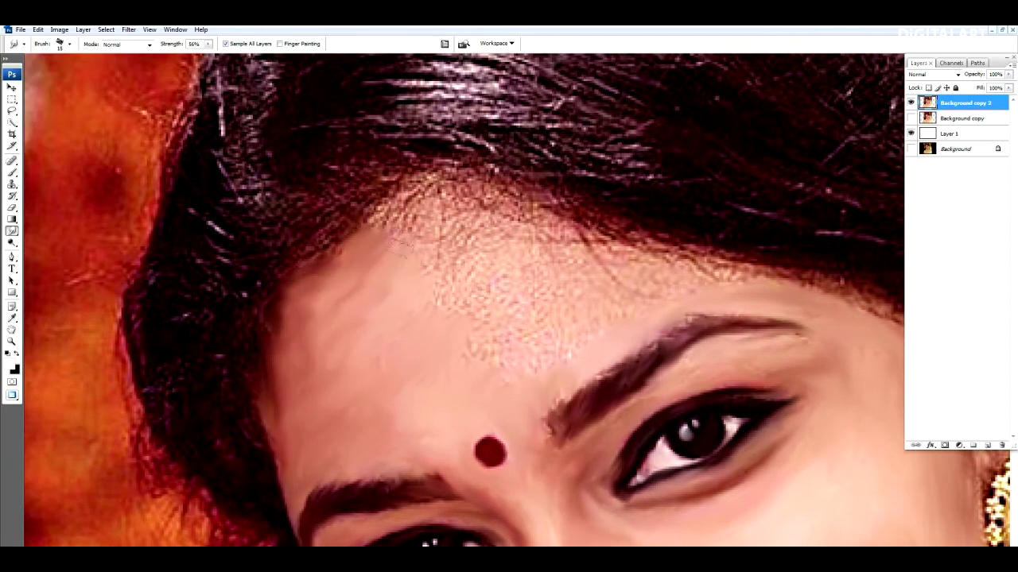
drag(374, 247, 442, 179)
mouse_move(515, 342)
mouse_down()
mouse_move(485, 286)
mouse_move(477, 187)
mouse_move(595, 281)
mouse_up()
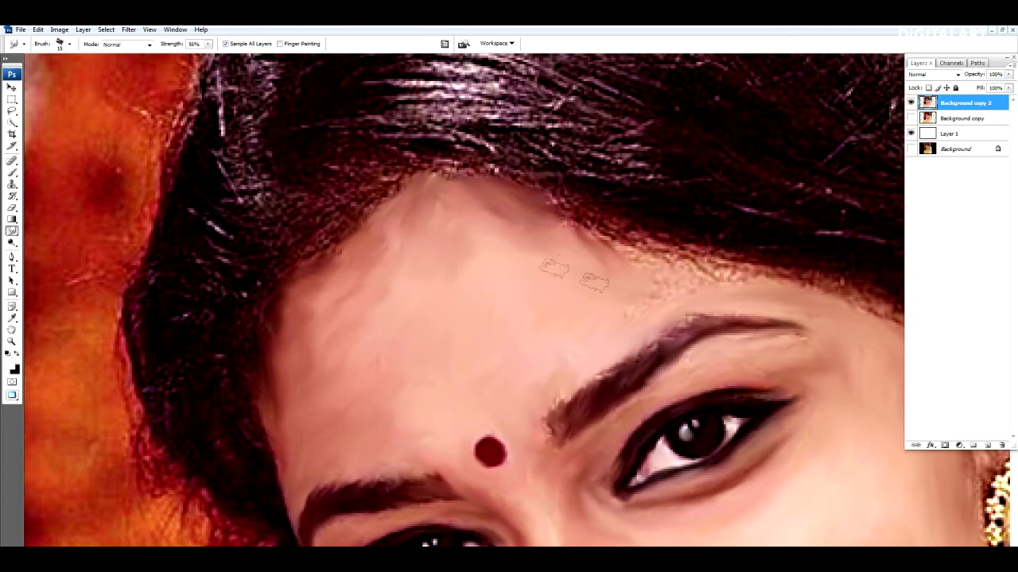
drag(589, 238, 660, 274)
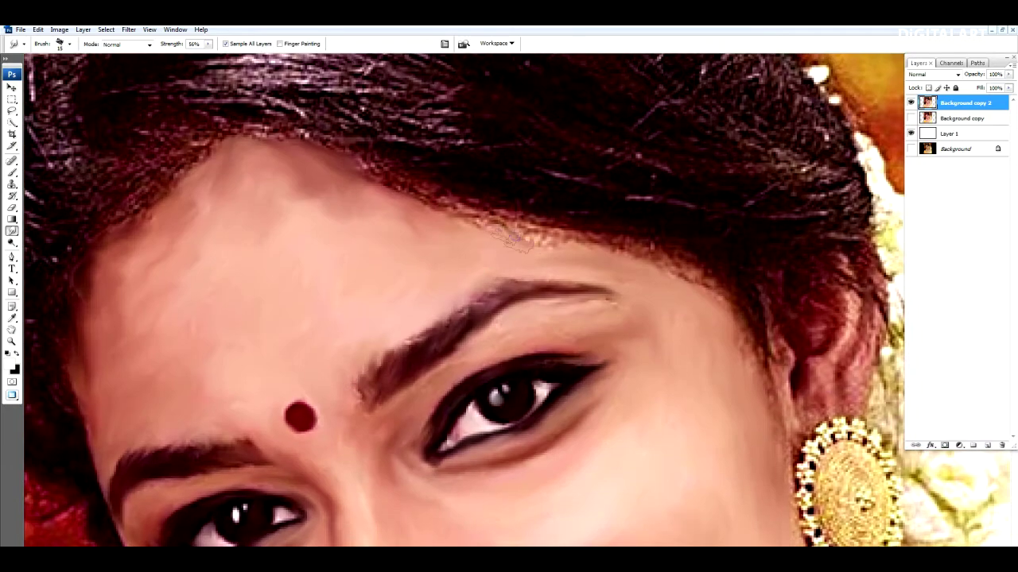
drag(612, 243, 676, 278)
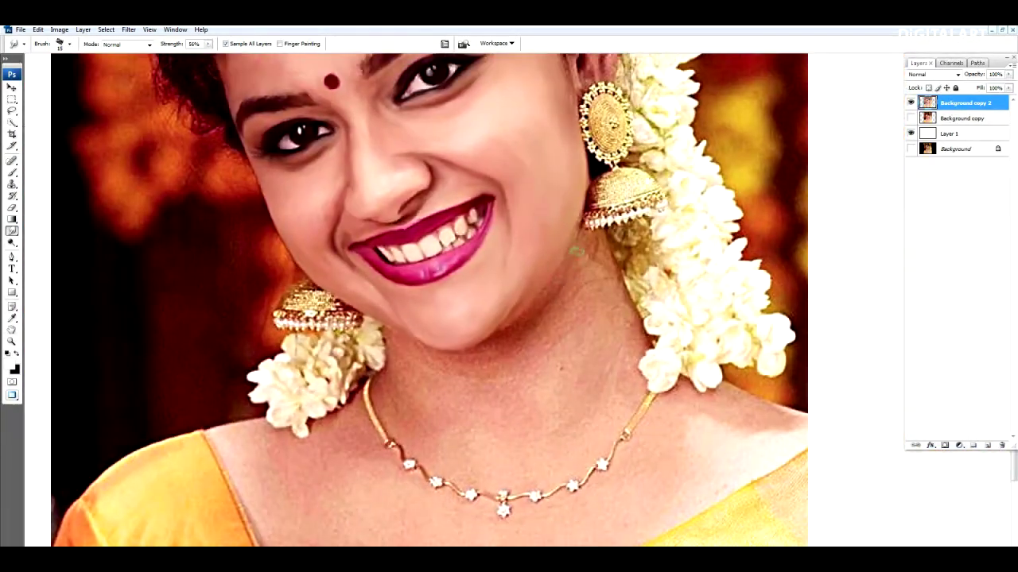
Step: Smudge down the neck and the neck edge below the right earring, enlarging the brush to 25
drag(578, 252, 506, 332)
mouse_move(582, 235)
mouse_down()
mouse_move(590, 271)
mouse_move(630, 322)
mouse_up()
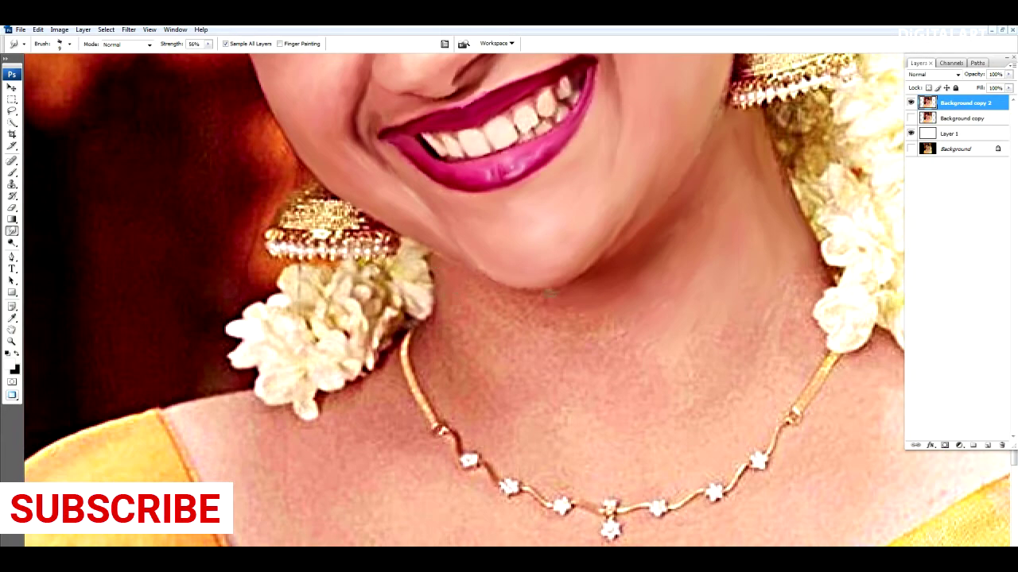
key(bracketright)
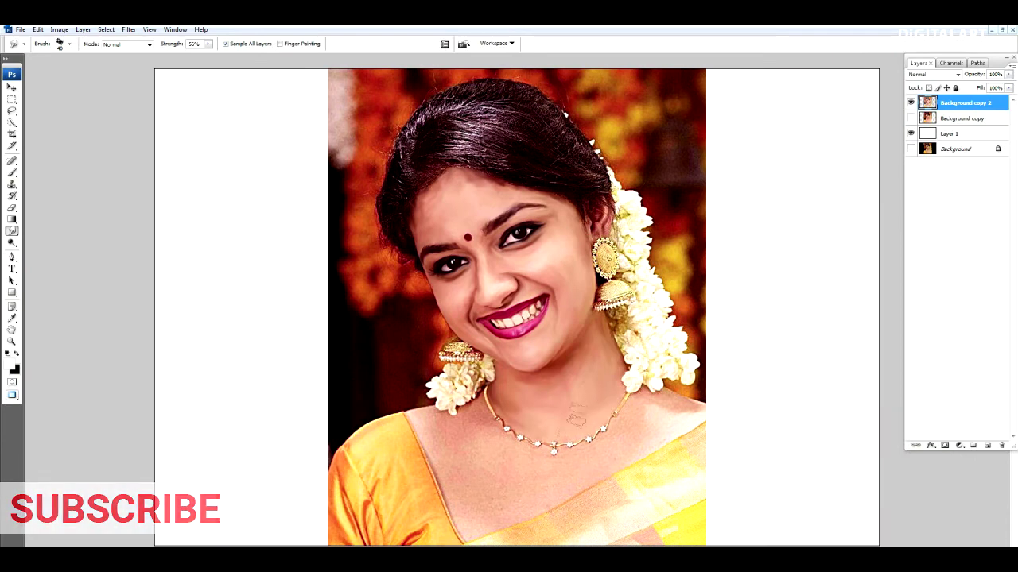
Step: With a size-30 brush, smear shoulder skin and saree into loose strokes past the photo edges
key(bracketright)
key(bracketleft)
key(bracketleft)
mouse_move(682, 413)
mouse_down()
mouse_move(640, 445)
mouse_move(576, 457)
mouse_move(548, 450)
mouse_up()
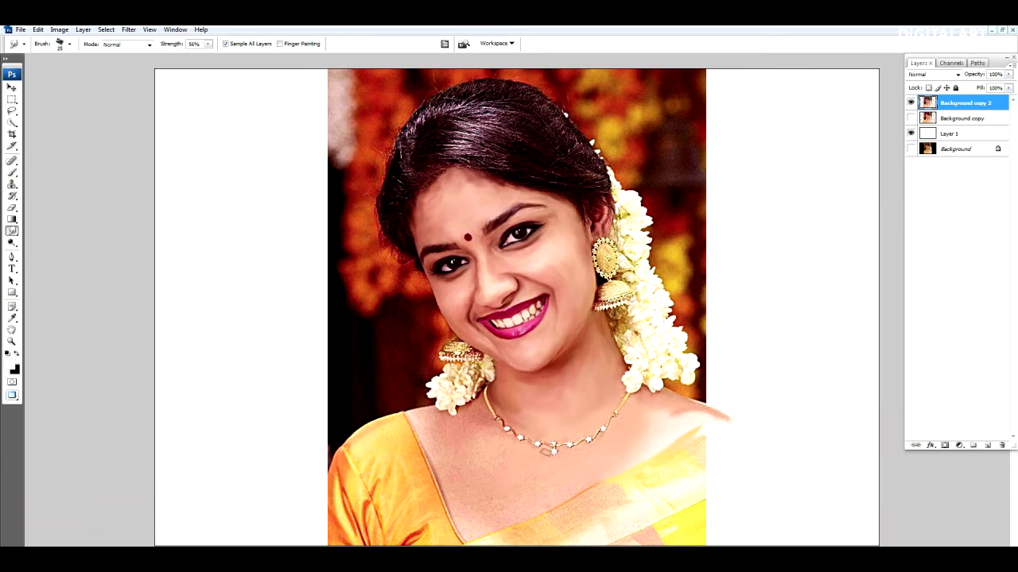
mouse_move(469, 409)
mouse_down()
mouse_move(477, 433)
mouse_move(422, 418)
mouse_up()
drag(354, 430, 485, 509)
mouse_move(556, 501)
mouse_down()
mouse_move(684, 436)
mouse_move(756, 423)
mouse_up()
drag(409, 445, 310, 457)
drag(429, 477, 477, 532)
drag(708, 477, 613, 513)
drag(382, 445, 314, 453)
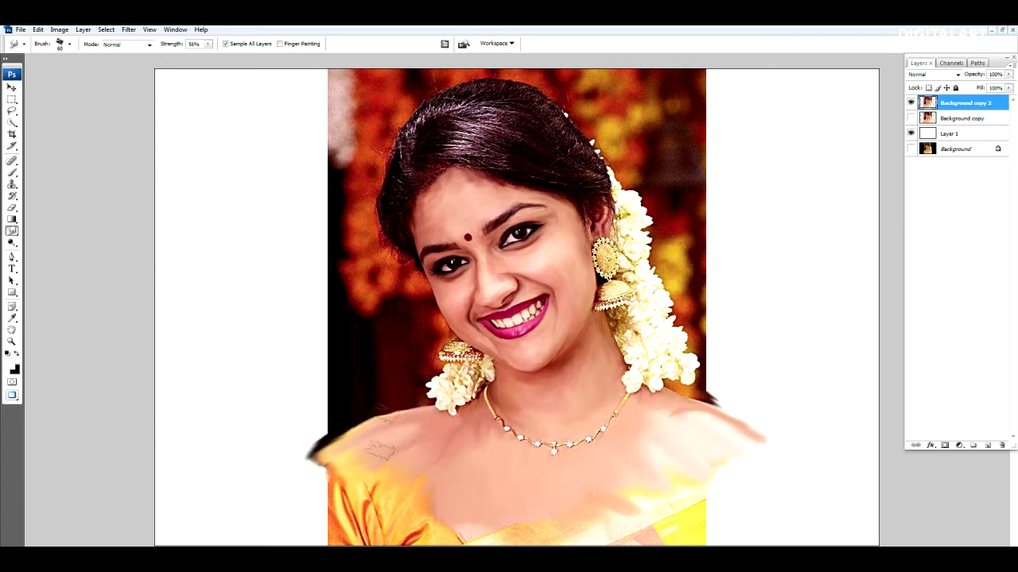
drag(350, 417, 307, 398)
ctrl+click(473, 244)
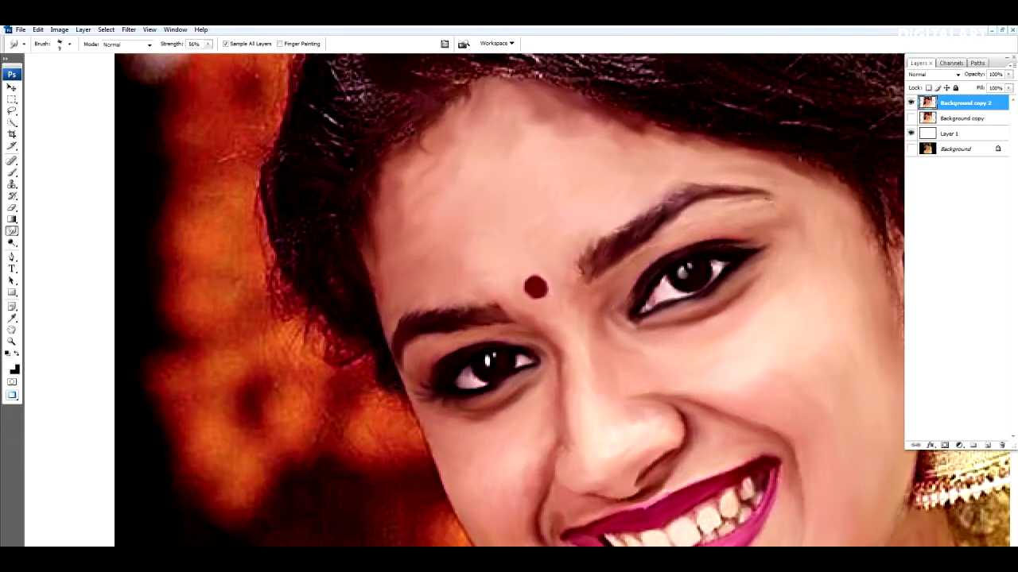
Step: Smudge the hair edge beside the earring and temple outward into the orange background
mouse_move(398, 389)
mouse_down()
mouse_move(406, 433)
mouse_move(396, 461)
mouse_up()
drag(397, 426, 394, 469)
mouse_move(373, 386)
mouse_down()
mouse_move(398, 441)
mouse_move(367, 359)
mouse_move(318, 386)
mouse_up()
drag(359, 349, 294, 338)
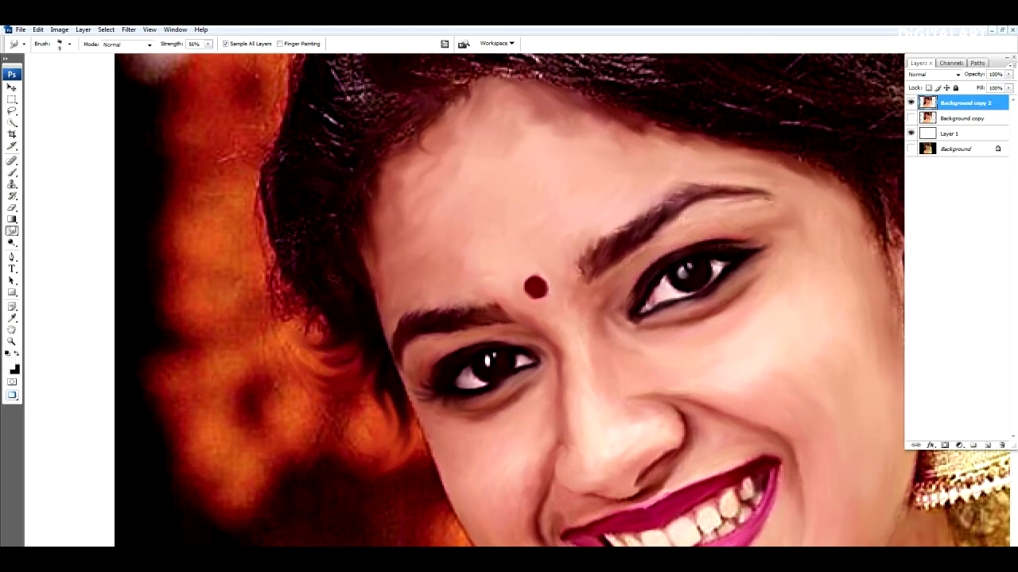
mouse_move(384, 238)
mouse_down()
mouse_move(372, 209)
mouse_move(423, 331)
mouse_up()
drag(422, 238, 362, 314)
drag(377, 262, 364, 354)
drag(386, 238, 346, 325)
Step: Pull dark strands from the hairline and hair side outward into the background
mouse_move(484, 229)
mouse_down()
mouse_move(373, 263)
mouse_move(381, 237)
mouse_up()
drag(489, 203, 369, 235)
drag(441, 205, 350, 243)
drag(380, 374, 366, 266)
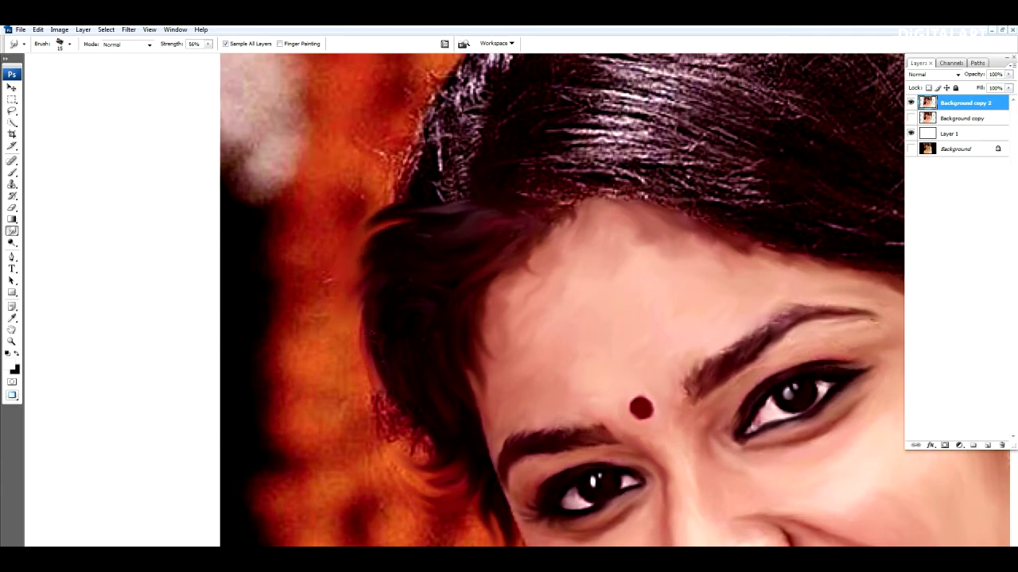
drag(374, 350, 360, 261)
drag(421, 382, 366, 318)
drag(463, 396, 366, 350)
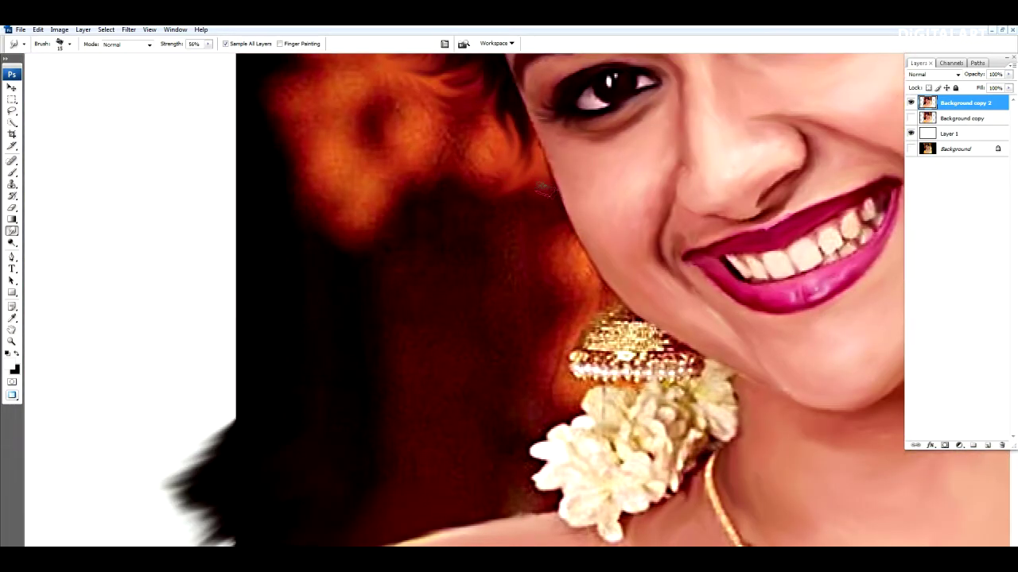
key(bracketright)
Step: Smudge the hair edge and orange strands outward into the background at brush sizes 40–45
mouse_move(556, 243)
mouse_down()
mouse_move(593, 302)
mouse_move(564, 326)
mouse_move(521, 243)
mouse_move(334, 207)
mouse_up()
key(bracketright)
drag(453, 175, 302, 191)
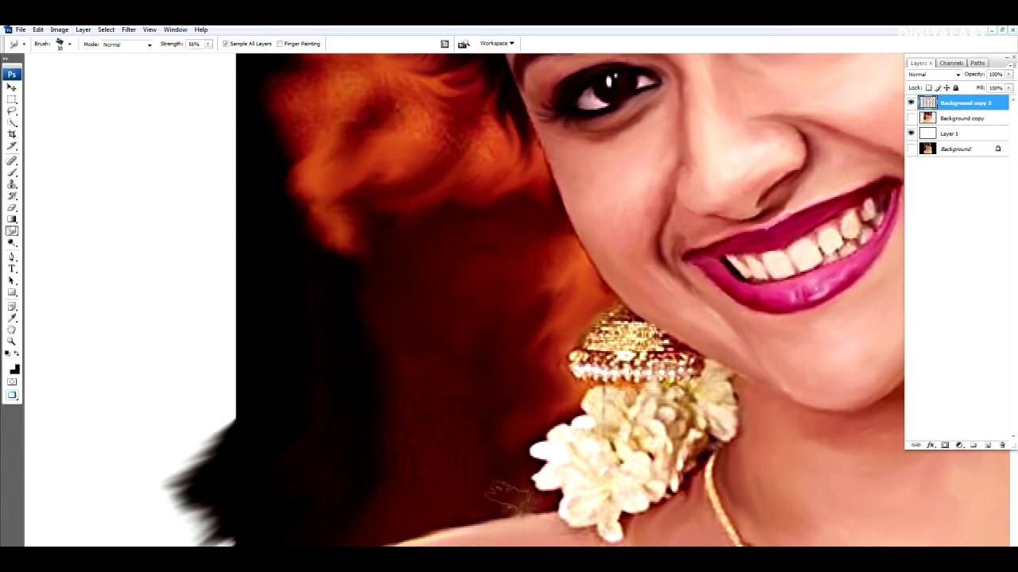
key(bracketright)
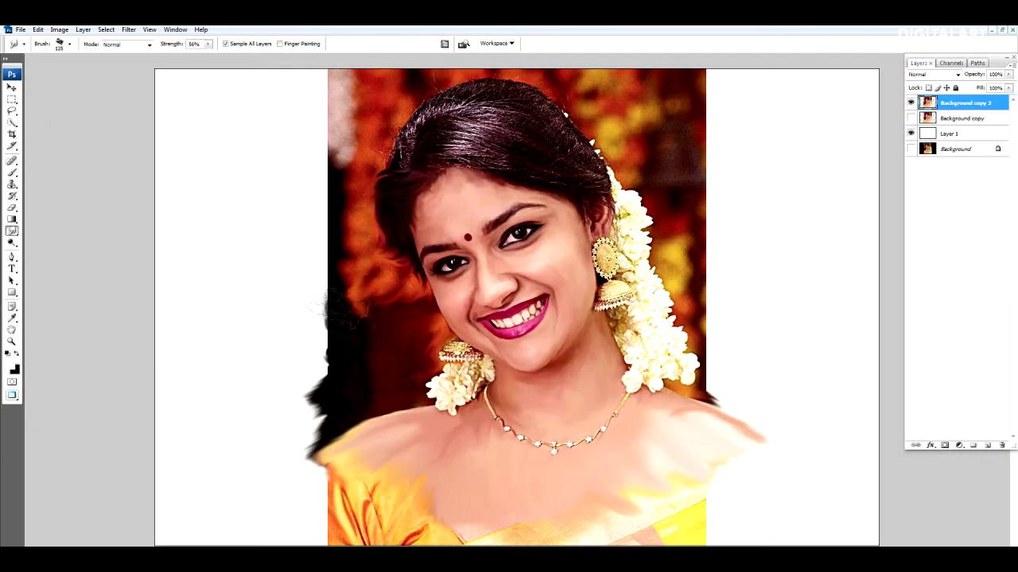
mouse_move(366, 333)
mouse_down()
mouse_move(302, 230)
mouse_move(332, 103)
mouse_move(270, 183)
mouse_up()
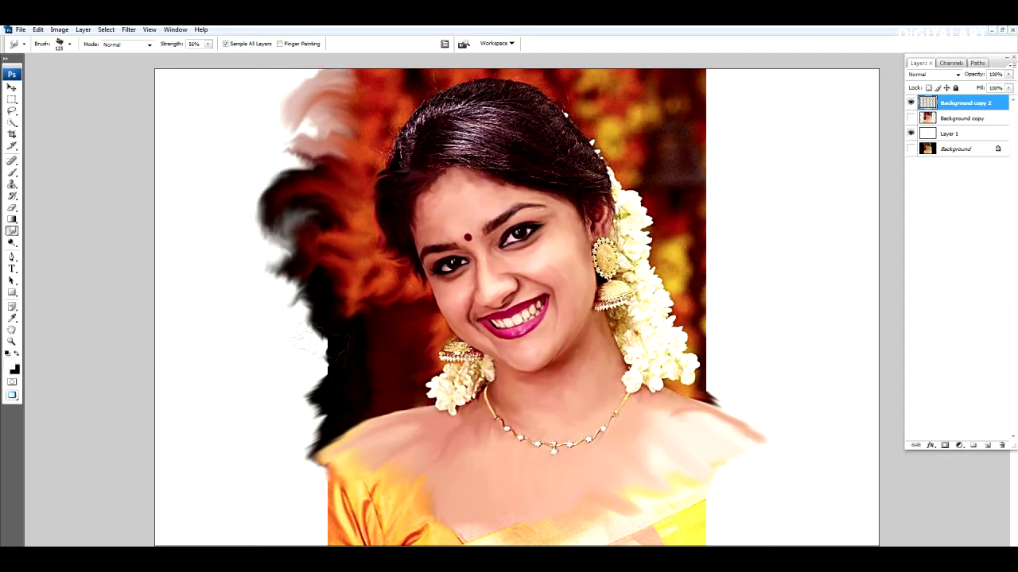
drag(341, 238, 262, 287)
Step: Sweep the left hair and saree across the canvas at size 200, then add a new layer
key(bracketright)
key(bracketright)
key(bracketright)
drag(325, 159, 238, 238)
mouse_move(326, 238)
mouse_down()
mouse_move(270, 445)
mouse_move(373, 525)
mouse_up()
drag(326, 493, 231, 445)
mouse_move(262, 493)
mouse_down()
mouse_move(219, 79)
mouse_move(170, 287)
mouse_move(179, 485)
mouse_up()
key(ctrl+shift+alt+e)
Step: Paint black down the left edge, then dark red and orange along the bottom and right side
click(16, 176)
drag(183, 75, 223, 175)
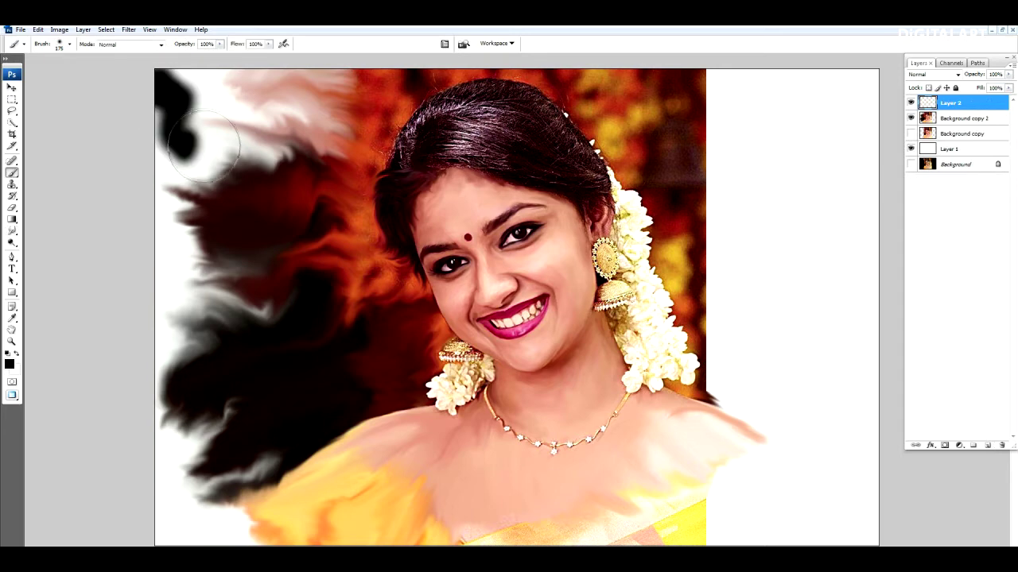
mouse_move(231, 72)
mouse_down()
mouse_move(125, 254)
mouse_move(203, 525)
mouse_up()
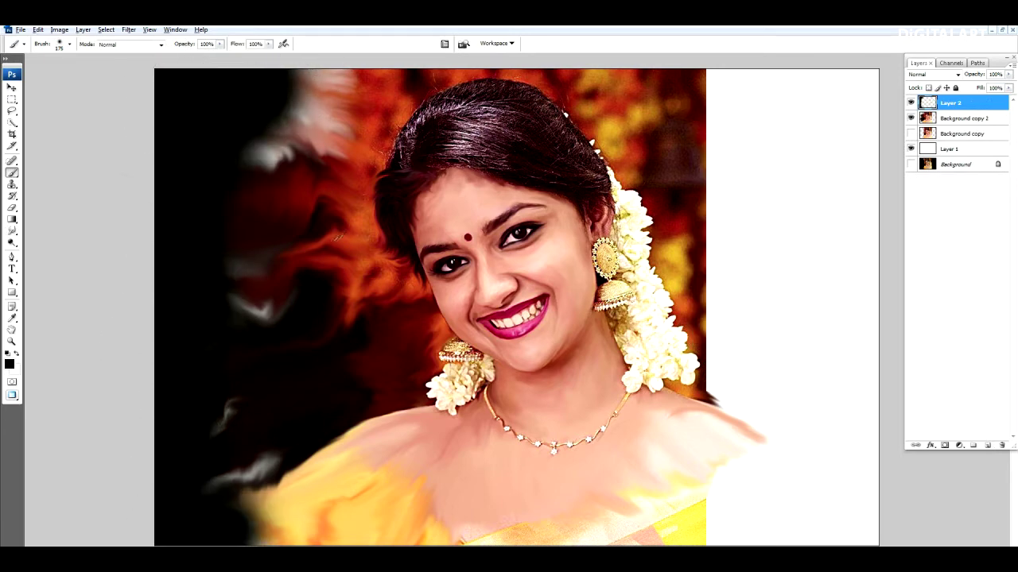
alt+click(310, 255)
mouse_move(211, 485)
mouse_down()
mouse_move(413, 501)
mouse_move(787, 469)
mouse_up()
mouse_move(787, 469)
mouse_down()
mouse_move(310, 445)
mouse_move(795, 461)
mouse_move(835, 492)
mouse_move(795, 159)
mouse_move(715, 96)
mouse_up()
key(d)
alt+click(318, 254)
mouse_move(270, 493)
mouse_down()
mouse_move(739, 445)
mouse_move(715, 80)
mouse_move(759, 51)
mouse_up()
Step: Smudge the painted edges into smoky swirls, varying the brush between sizes 80 and 100
drag(12, 231, 64, 239)
mouse_move(218, 409)
mouse_down()
mouse_move(318, 405)
mouse_move(477, 469)
mouse_move(366, 481)
mouse_move(334, 409)
mouse_move(373, 433)
mouse_move(370, 473)
mouse_move(738, 477)
mouse_move(835, 517)
mouse_move(744, 477)
mouse_move(747, 532)
mouse_up()
mouse_move(238, 516)
mouse_down()
mouse_move(271, 477)
mouse_move(159, 390)
mouse_move(303, 104)
mouse_move(357, 76)
mouse_move(255, 143)
mouse_up()
key(bracketleft)
key(bracketleft)
mouse_move(596, 87)
mouse_down()
mouse_move(711, 59)
mouse_move(700, 175)
mouse_move(739, 96)
mouse_move(747, 262)
mouse_move(720, 349)
mouse_move(803, 358)
mouse_move(810, 286)
mouse_move(708, 246)
mouse_move(807, 104)
mouse_move(676, 87)
mouse_up()
drag(843, 262, 827, 429)
key(bracketright)
key(bracketright)
drag(763, 517, 493, 477)
key(bracketleft)
drag(720, 417, 692, 394)
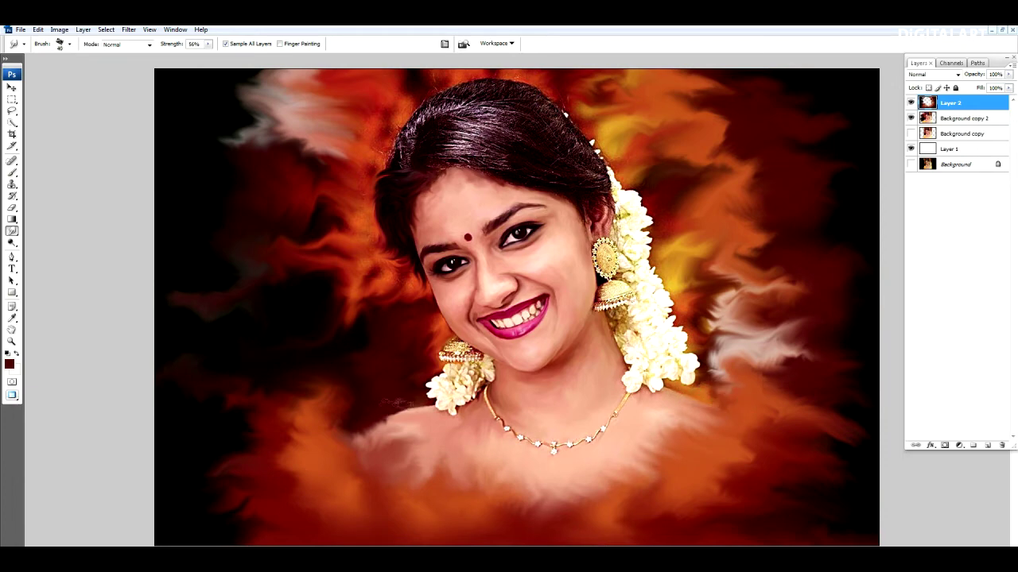
Step: Darken the left shoulder edge and soften stray strands along the left hair edge
mouse_move(357, 437)
mouse_down()
mouse_move(406, 426)
mouse_move(341, 433)
mouse_move(461, 449)
mouse_up()
key(bracketleft)
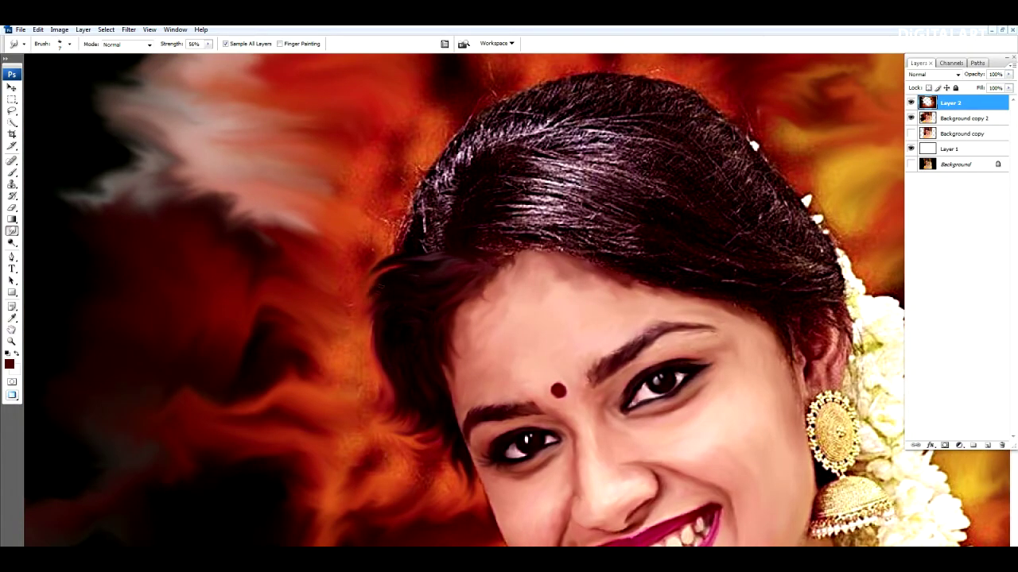
mouse_move(422, 250)
mouse_down()
mouse_move(436, 242)
mouse_move(457, 143)
mouse_move(488, 118)
mouse_up()
mouse_move(408, 226)
mouse_down()
mouse_move(352, 272)
mouse_move(421, 203)
mouse_move(449, 143)
mouse_move(390, 179)
mouse_up()
key(bracketright)
key(bracketright)
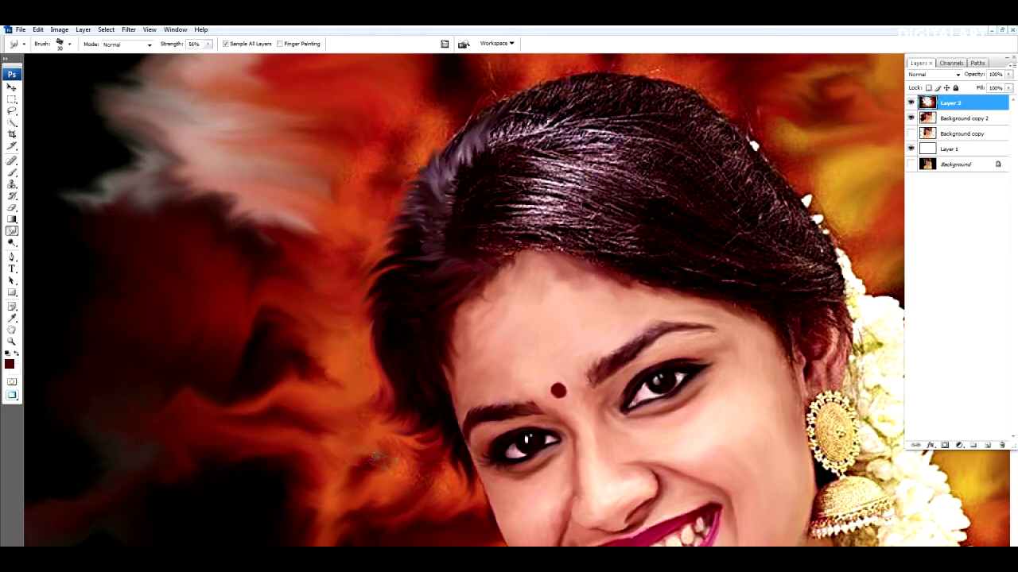
key(bracketleft)
key(bracketleft)
mouse_move(387, 161)
mouse_down()
mouse_move(413, 147)
mouse_move(413, 207)
mouse_move(477, 119)
mouse_move(548, 116)
mouse_up()
key(bracketright)
Step: Smooth the hair strands above the left temple, across the crown and at the top of the head
drag(448, 198, 444, 235)
drag(509, 242, 596, 218)
mouse_move(509, 222)
mouse_down()
mouse_move(596, 194)
mouse_move(378, 186)
mouse_move(414, 155)
mouse_up()
drag(350, 167, 453, 131)
drag(341, 139, 473, 119)
drag(406, 187, 441, 163)
key(bracketright)
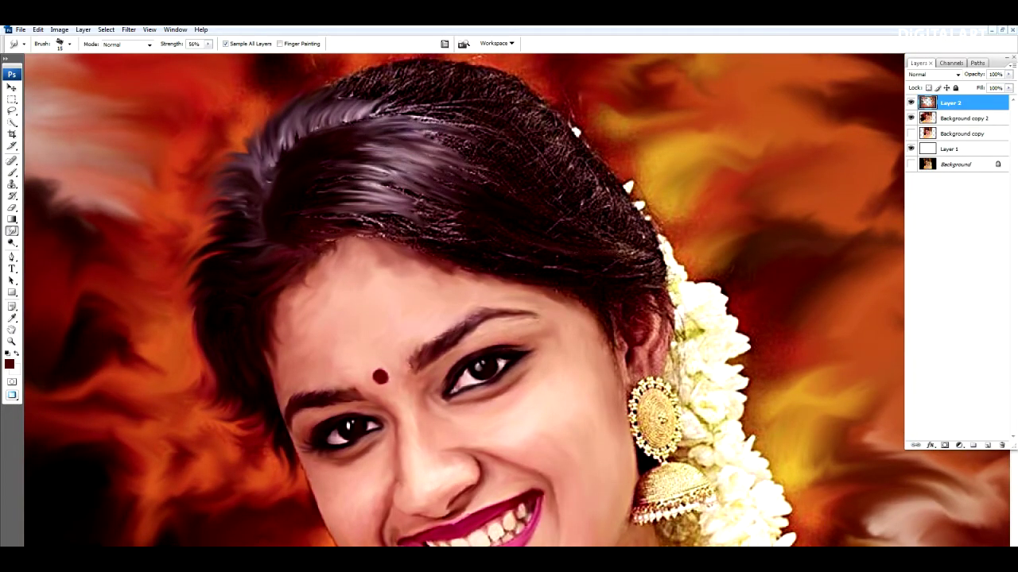
key(bracketleft)
Step: With a smaller brush, smudge the hairline above the forehead and fine strands at the hair top
drag(449, 235, 342, 176)
mouse_move(413, 234)
mouse_down()
mouse_move(357, 215)
mouse_move(378, 232)
mouse_move(338, 231)
mouse_up()
key(bracketleft)
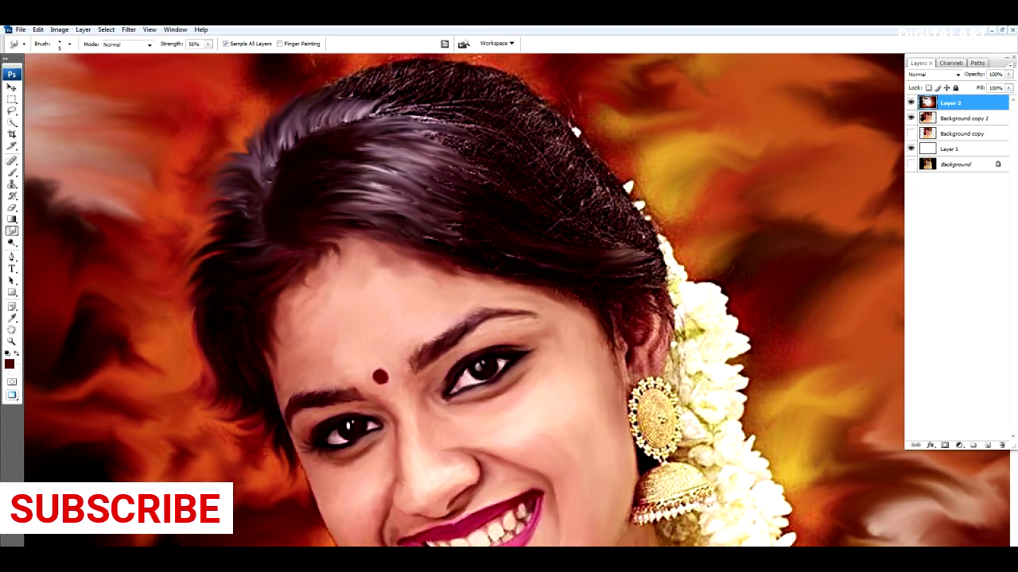
drag(469, 148, 415, 131)
drag(477, 127, 403, 119)
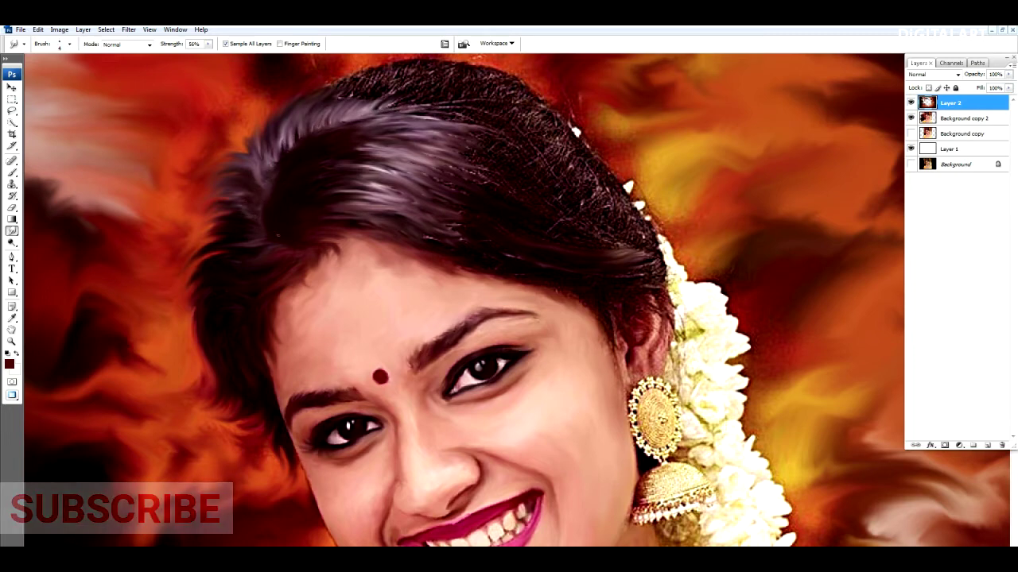
drag(449, 119, 404, 114)
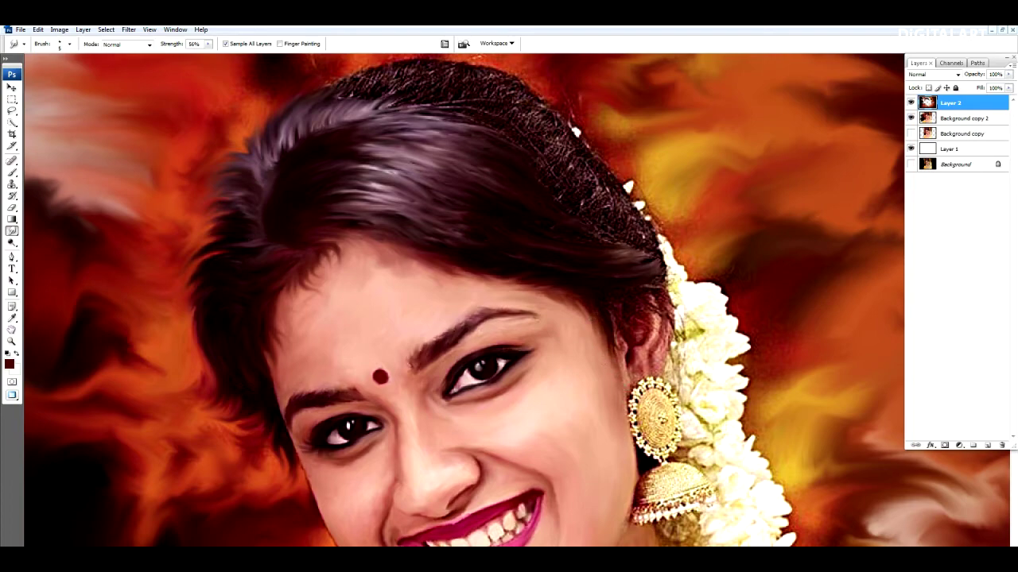
scroll(605, 255, up, 2)
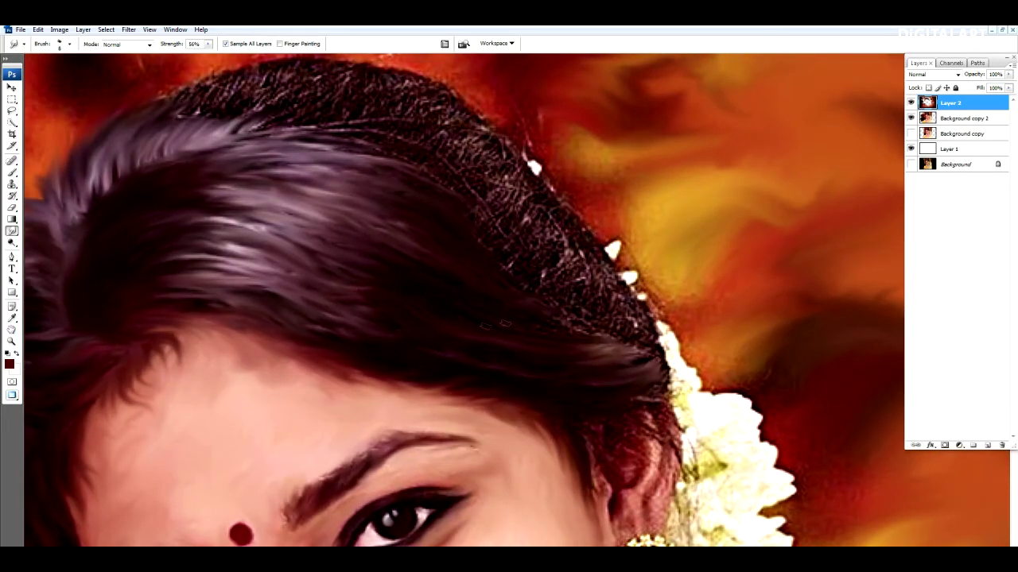
Step: Smear strands at the right hair edge and smooth strands across the crown toward the back
mouse_move(574, 326)
mouse_down()
mouse_move(630, 343)
mouse_move(640, 334)
mouse_move(574, 258)
mouse_up()
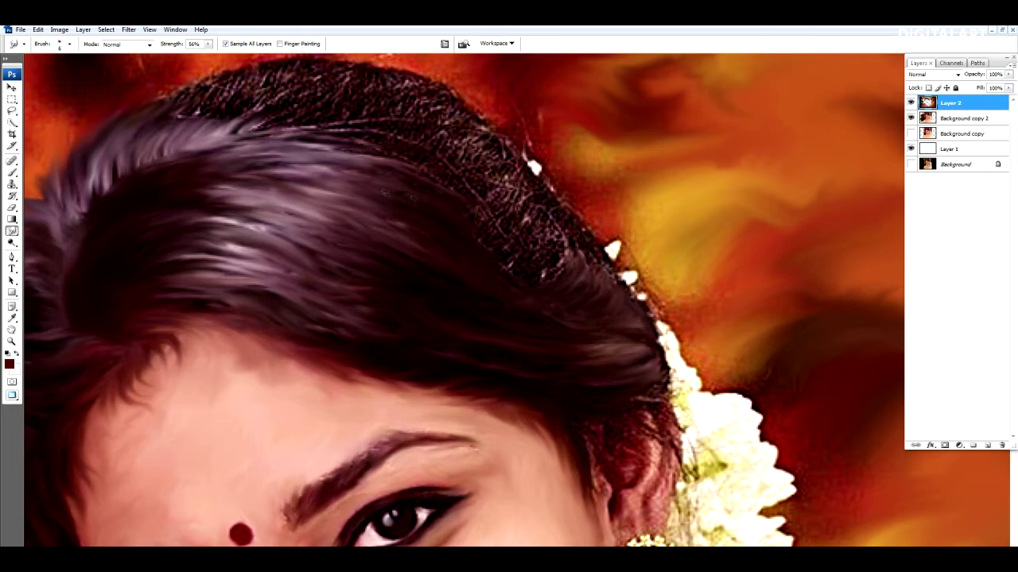
drag(345, 151, 459, 212)
mouse_move(568, 278)
mouse_down()
mouse_move(560, 238)
mouse_move(598, 260)
mouse_up()
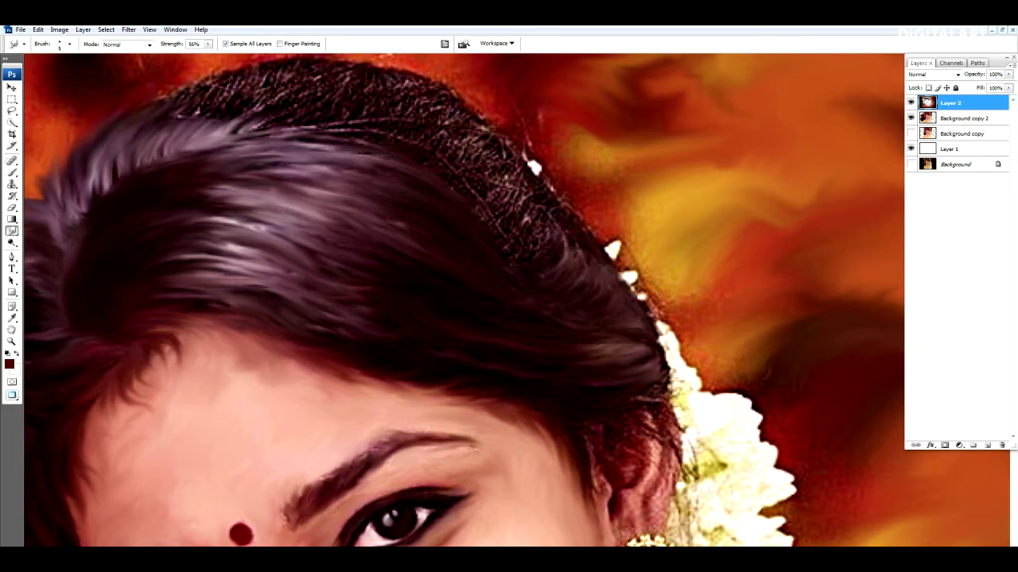
drag(521, 221, 490, 173)
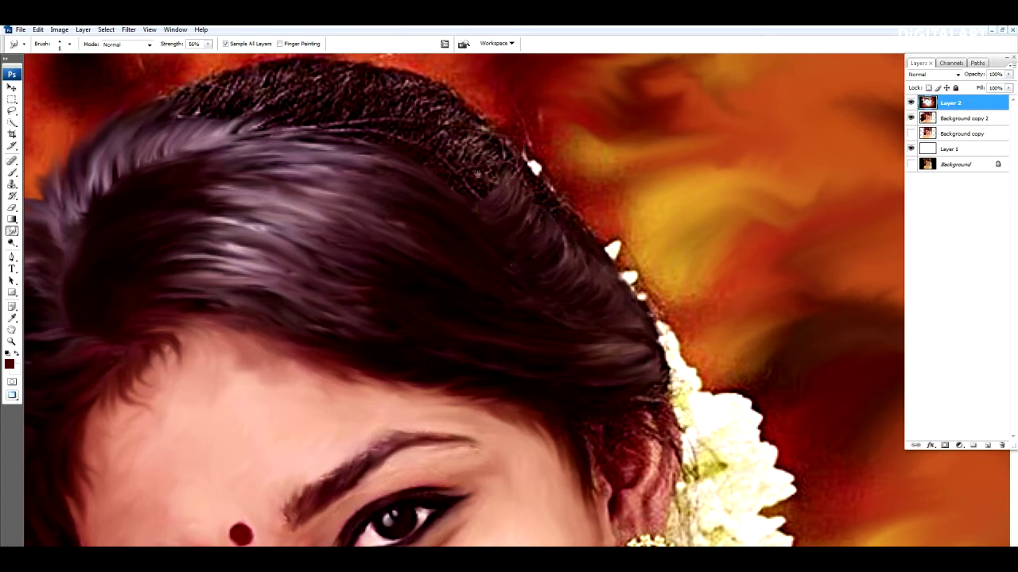
drag(262, 127, 415, 152)
drag(474, 109, 490, 113)
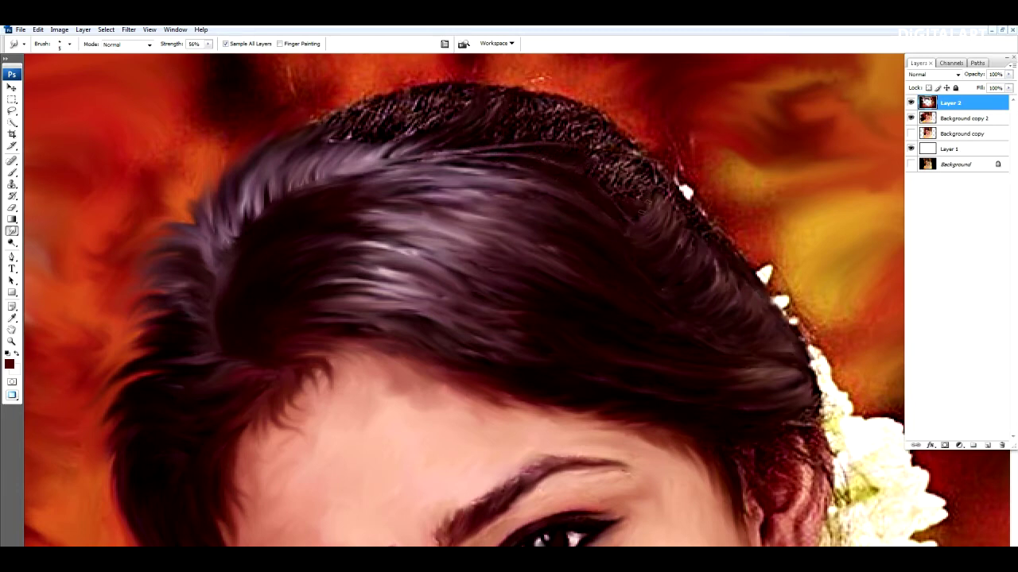
Step: Smudge the left and top hairlines and blend right-side stray strands into the orange background
drag(632, 174, 595, 172)
mouse_move(339, 137)
mouse_down()
mouse_move(377, 113)
mouse_move(334, 116)
mouse_move(437, 124)
mouse_move(465, 101)
mouse_up()
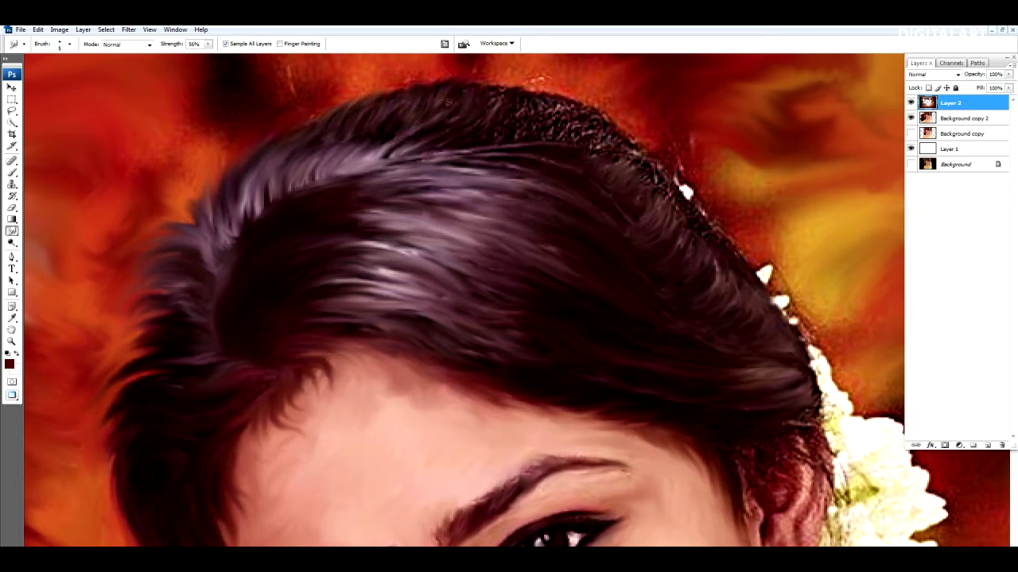
mouse_move(517, 115)
mouse_down()
mouse_move(544, 105)
mouse_move(572, 120)
mouse_up()
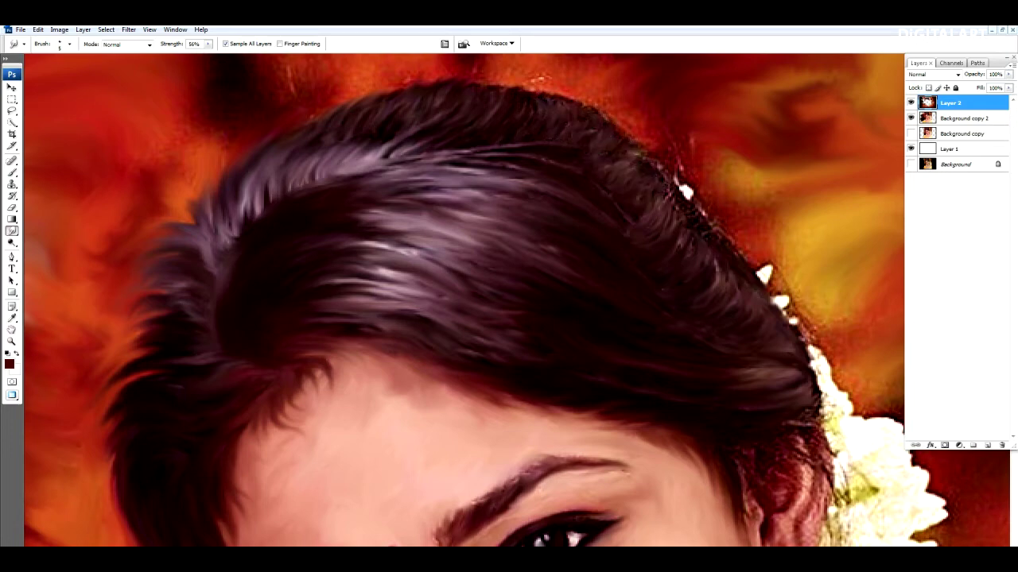
mouse_move(636, 111)
mouse_down()
mouse_move(704, 179)
mouse_move(741, 251)
mouse_up()
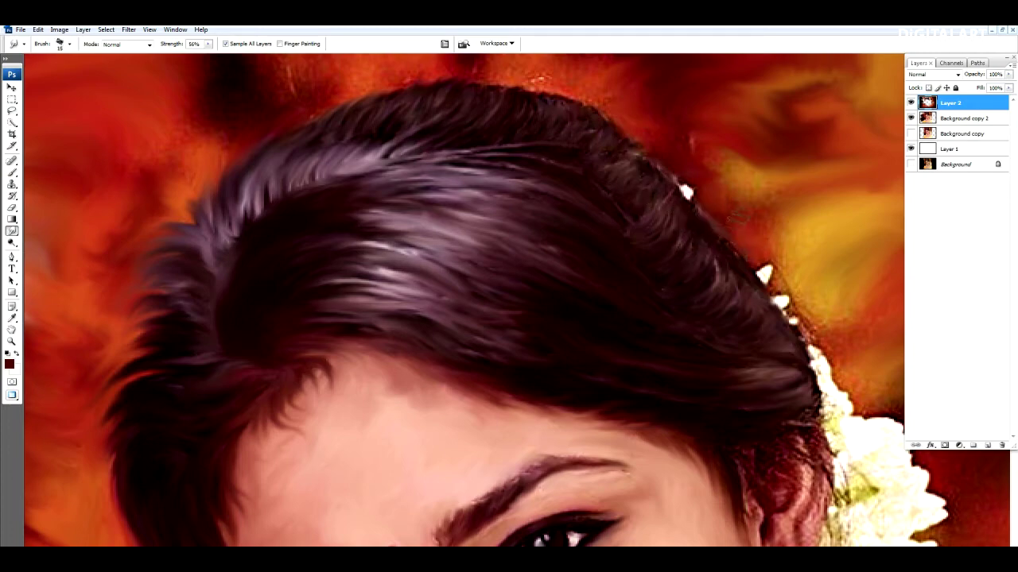
drag(692, 141, 795, 191)
mouse_move(779, 227)
mouse_down()
mouse_move(781, 286)
mouse_move(808, 338)
mouse_move(620, 261)
mouse_up()
drag(442, 182, 560, 231)
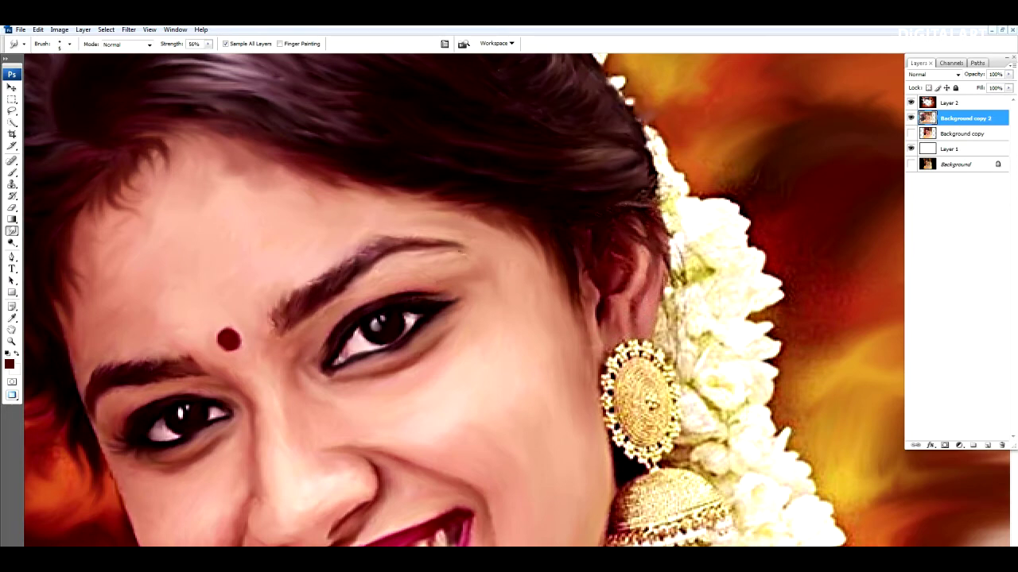
Step: Select Layer 2 in the Layers panel as the active layer
click(956, 105)
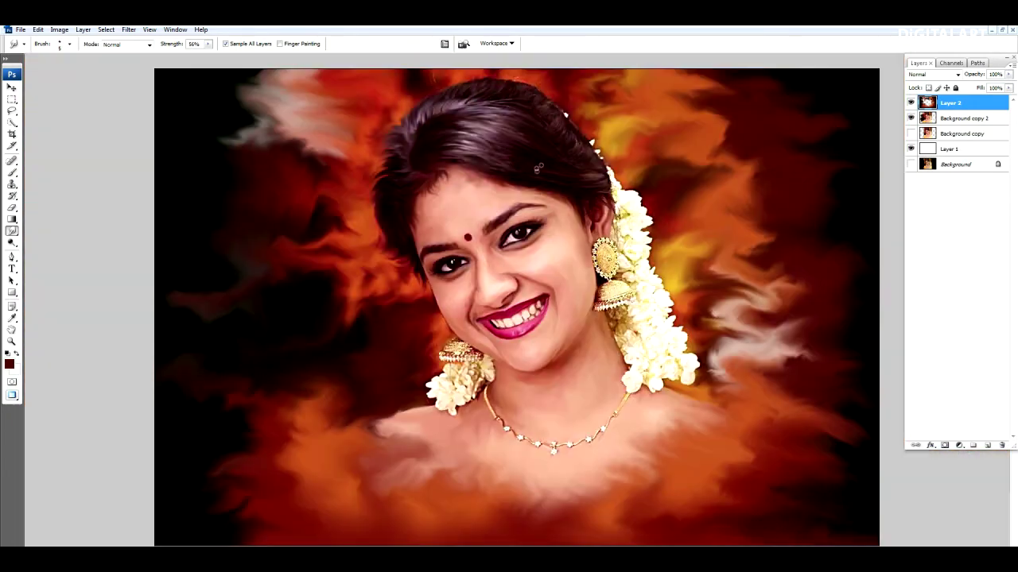
Step: Add a new layer and set up a 1 px Brush at 28% opacity with pale pink ffcecf
click(986, 446)
key(b)
click(69, 43)
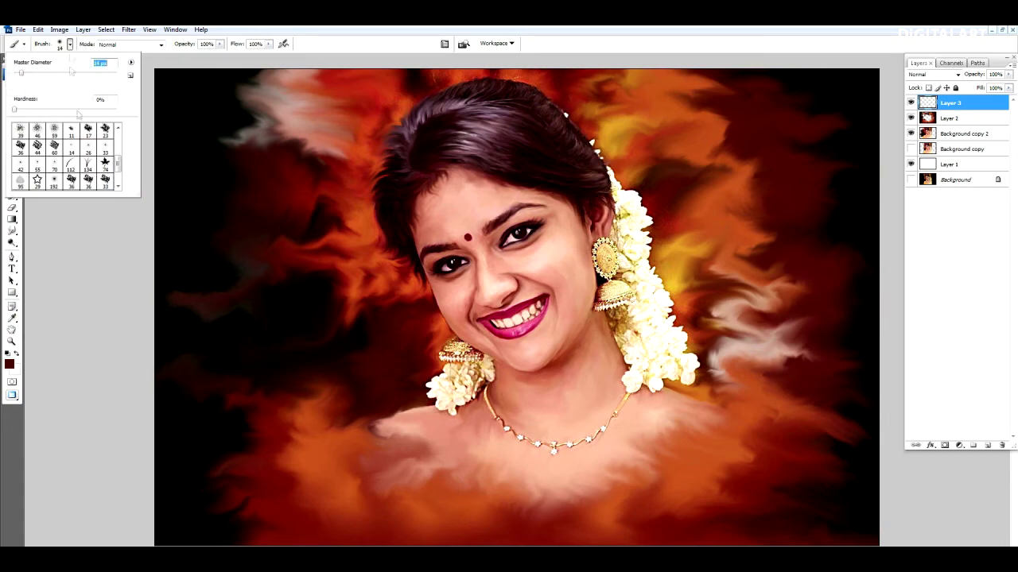
click(283, 44)
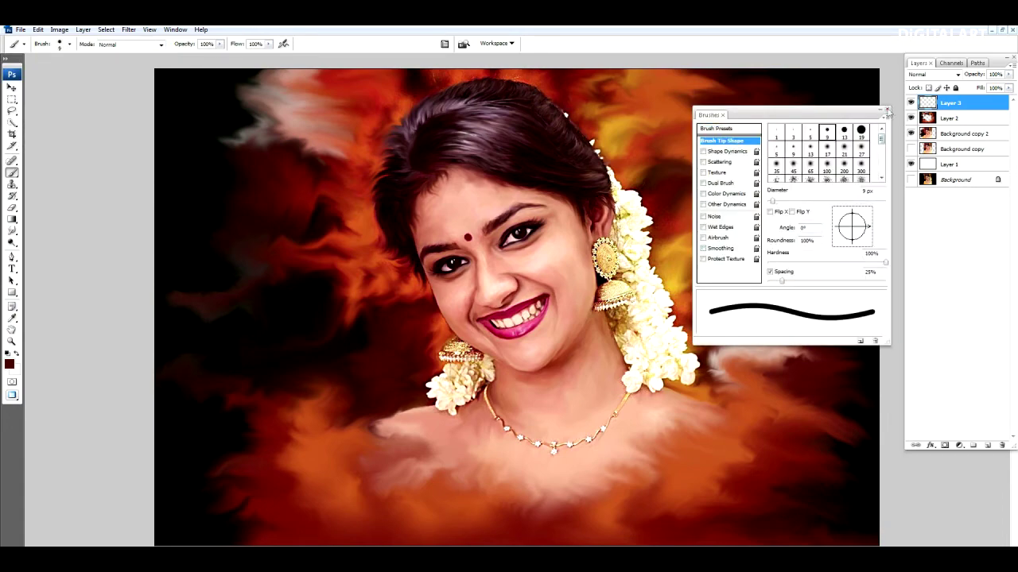
click(887, 111)
key(i)
click(10, 364)
click(656, 338)
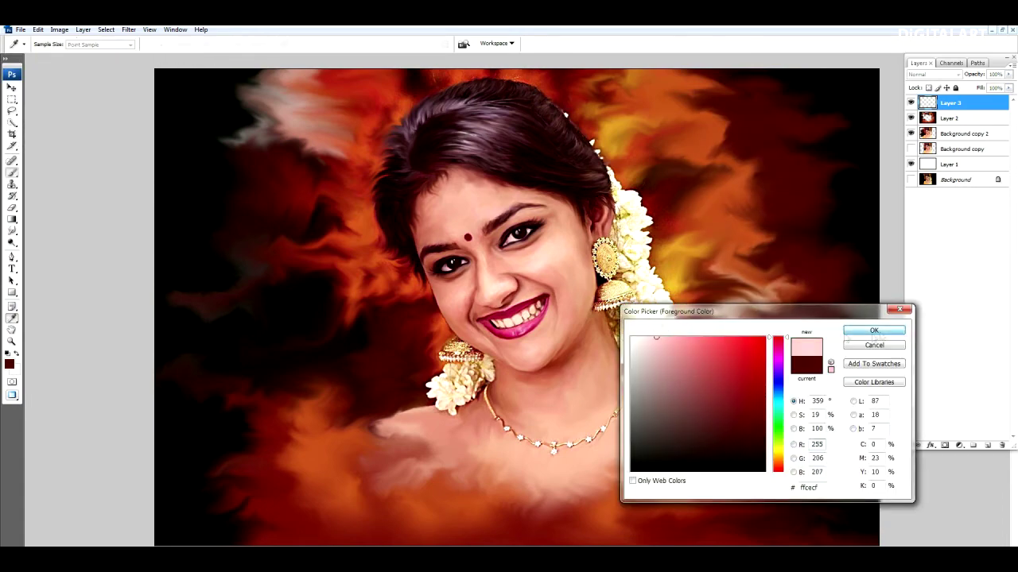
click(874, 331)
scroll(636, 194, up, 1)
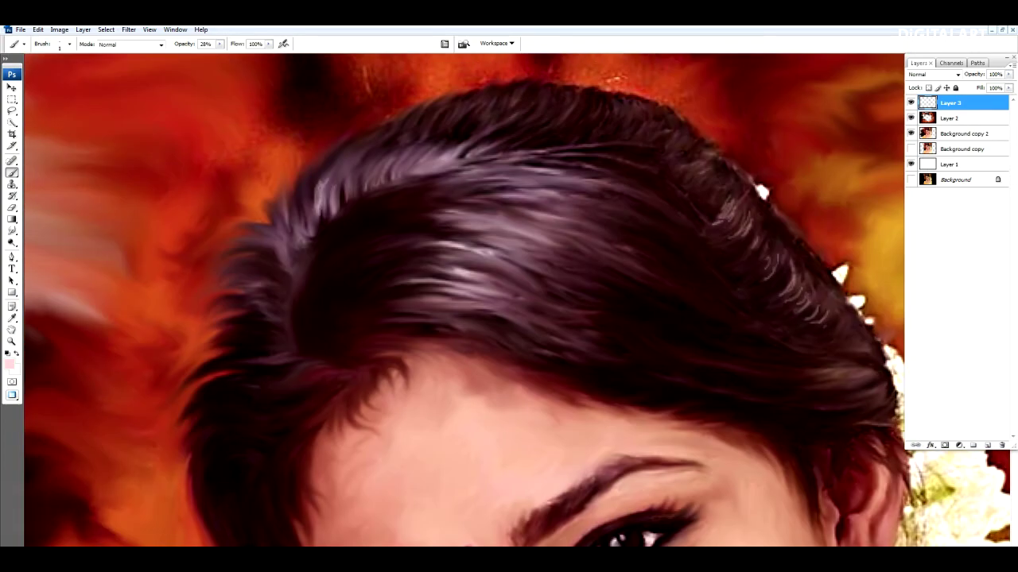
Step: Paint fine pale pink strands across the hair, along the forehead hairline and over the crown
mouse_move(458, 226)
mouse_down()
mouse_move(378, 243)
mouse_move(380, 267)
mouse_up()
drag(483, 282, 409, 297)
drag(525, 198, 383, 232)
drag(555, 174, 443, 198)
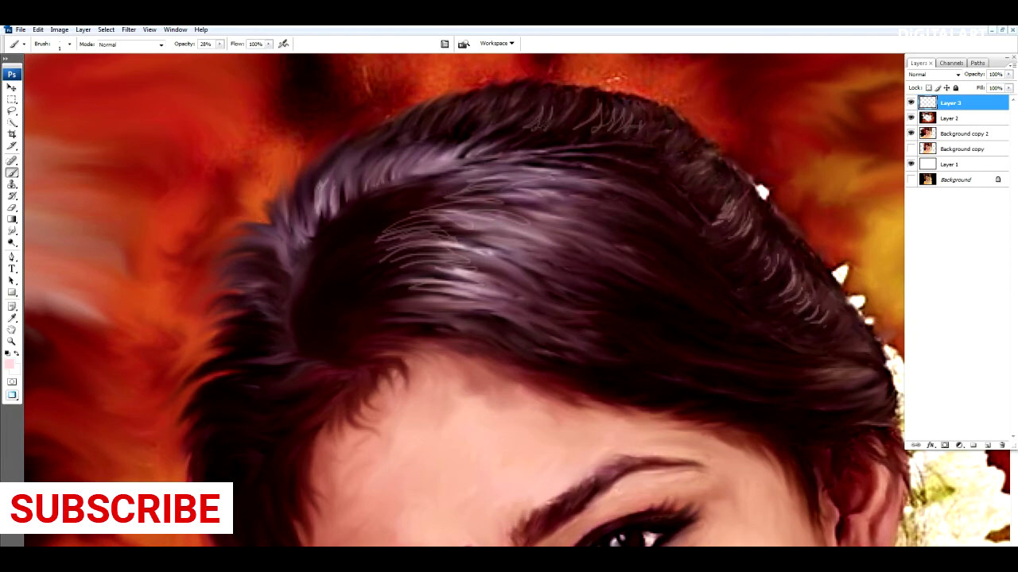
drag(556, 239, 477, 184)
mouse_move(557, 182)
mouse_down()
mouse_move(461, 224)
mouse_move(453, 243)
mouse_up()
drag(375, 302, 542, 219)
mouse_move(350, 305)
mouse_down()
mouse_move(308, 328)
mouse_move(324, 368)
mouse_up()
drag(716, 238, 636, 286)
drag(334, 295, 326, 326)
mouse_move(716, 278)
mouse_down()
mouse_move(612, 350)
mouse_move(537, 341)
mouse_up()
double_click(12, 330)
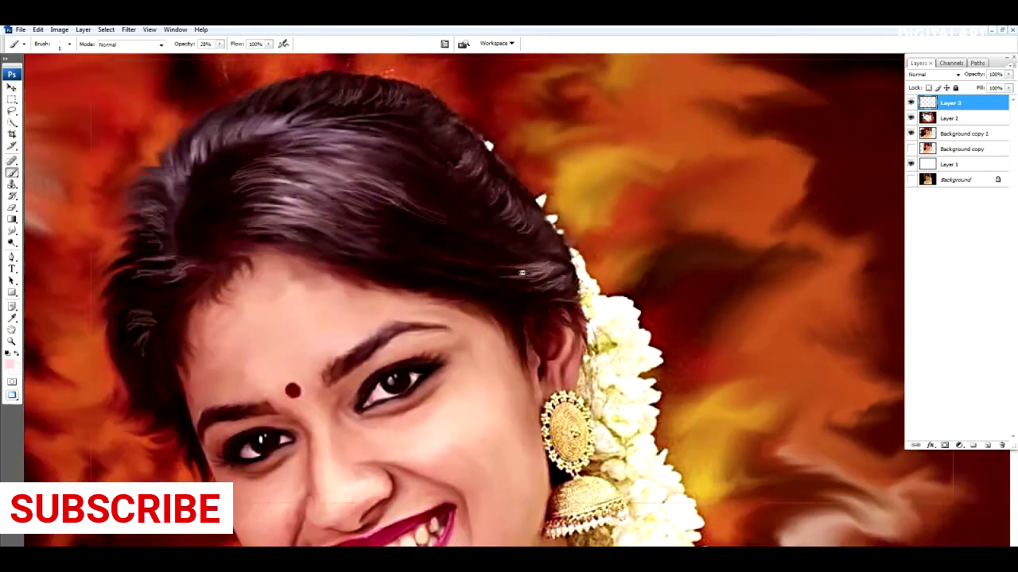
click(128, 29)
Step: Apply a slight Gaussian Blur to the strands, keeping the layer in Normal blend mode
click(167, 179)
drag(670, 307, 648, 309)
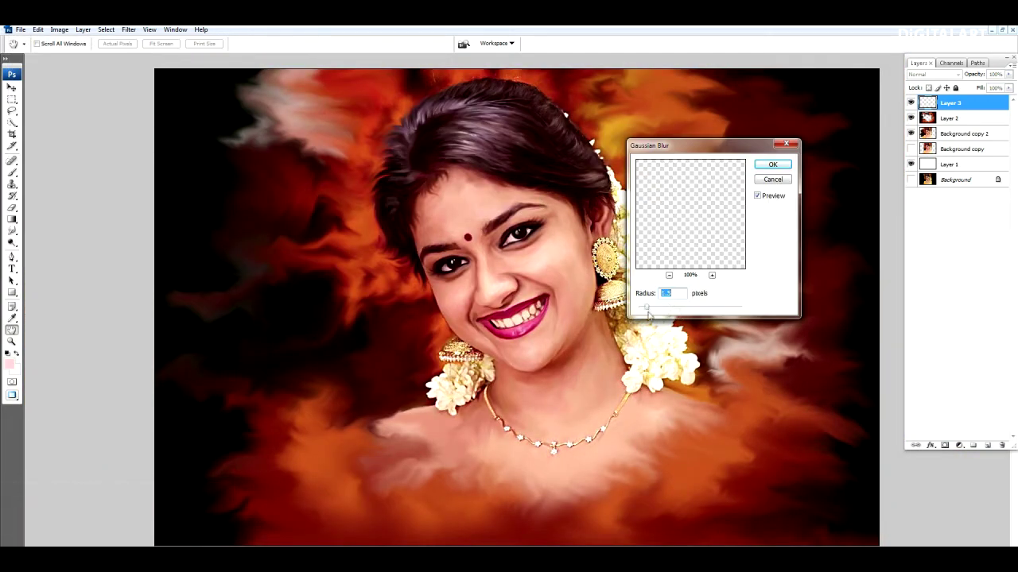
click(772, 164)
key(b)
key(shift+alt+h)
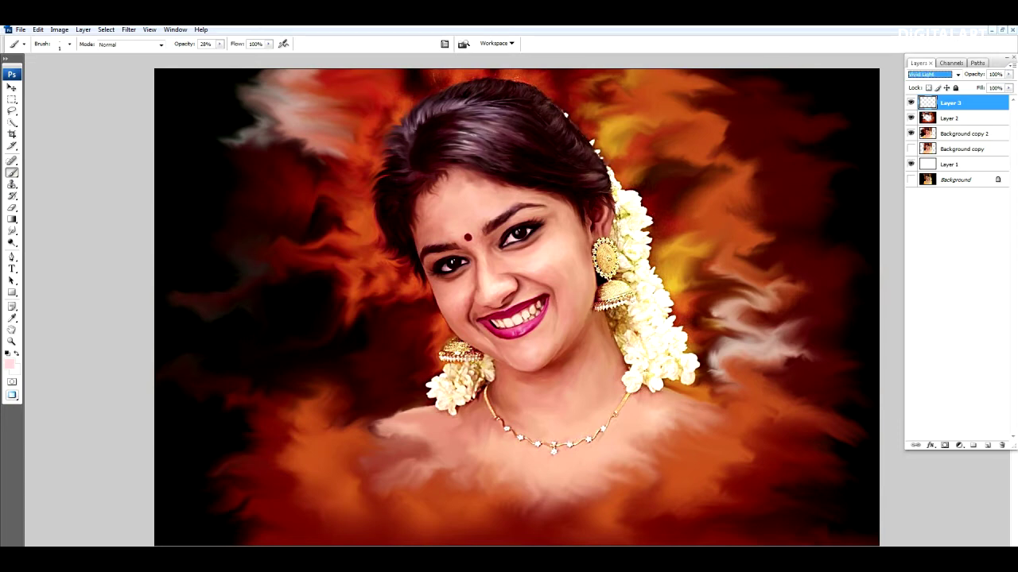
key(shift+alt+n)
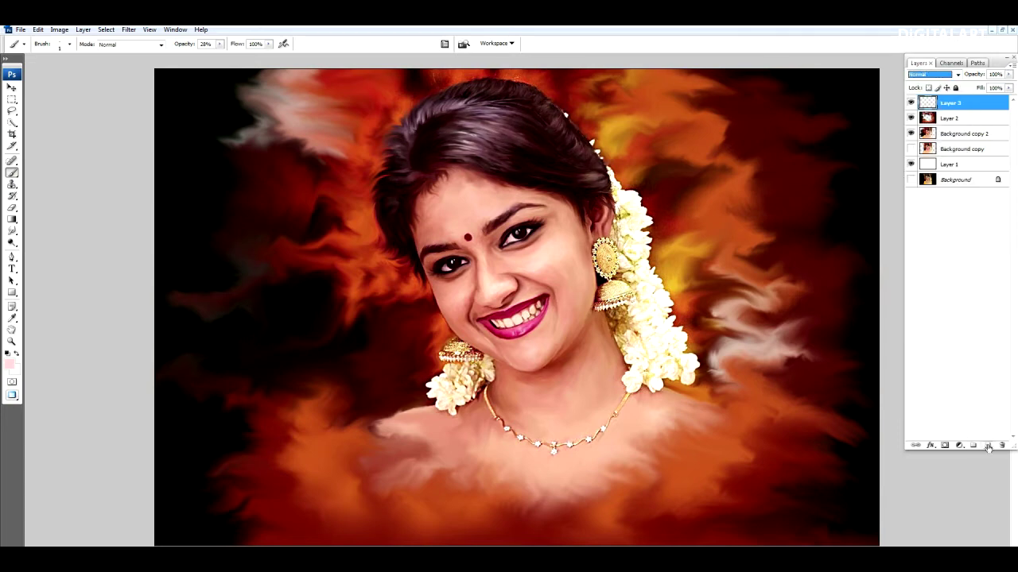
Step: On a new layer, paint pale highlight strokes on the hair and set its opacity to 69%
click(986, 445)
key(ctrl+plus)
key(F5)
click(845, 150)
key(F5)
key(bracketleft)
key(bracketleft)
drag(445, 188, 379, 208)
mouse_move(480, 149)
mouse_down()
mouse_move(429, 190)
mouse_move(383, 186)
mouse_move(485, 136)
mouse_up()
key(ctrl+0)
drag(974, 74, 954, 74)
click(128, 30)
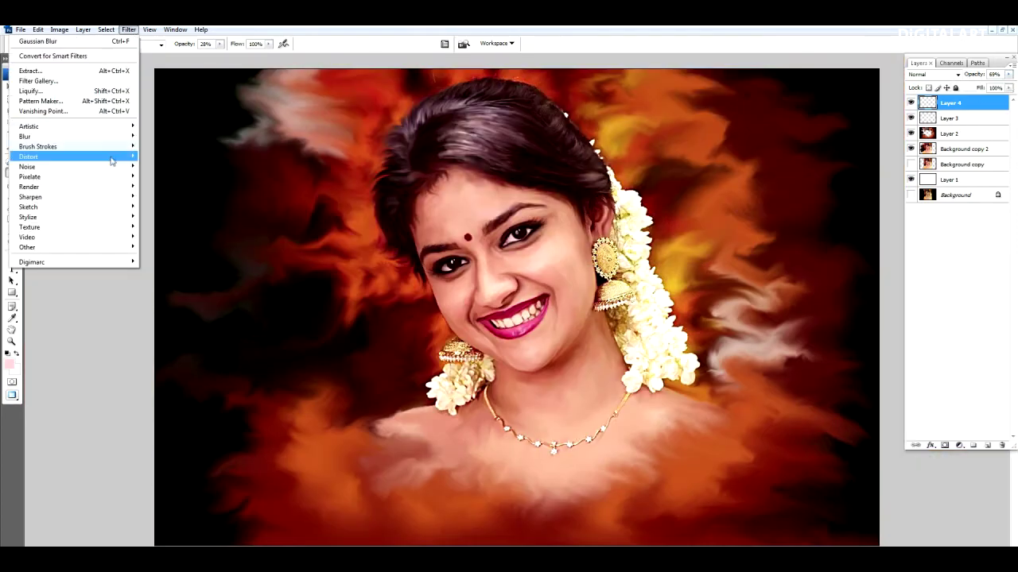
Step: Blur the highlight strokes, then switch to the Background copy 2 layer zoomed on the ear
click(171, 178)
key(Return)
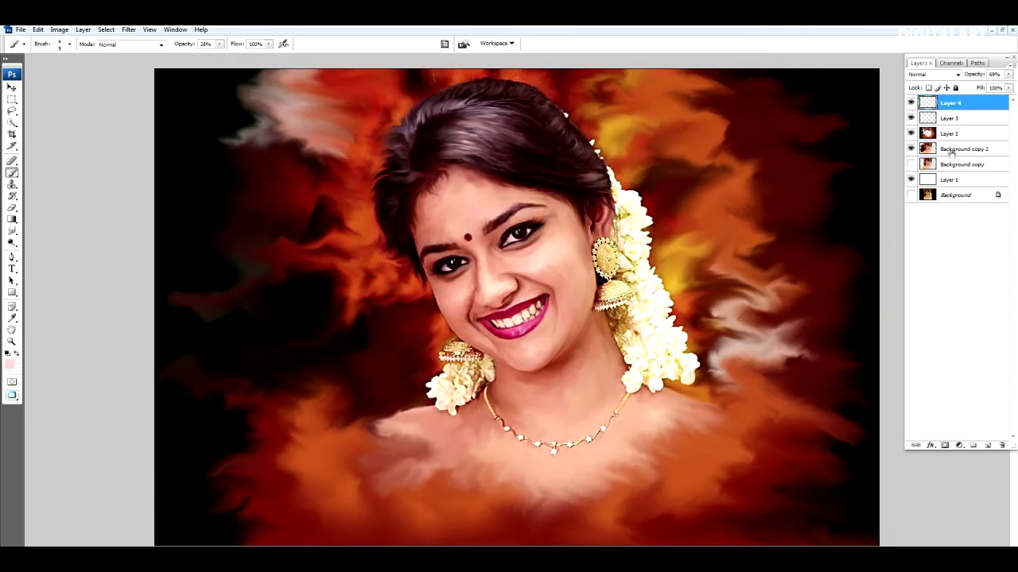
click(962, 149)
key(ctrl+plus)
key(ctrl+plus)
key(r)
key(ctrl+plus)
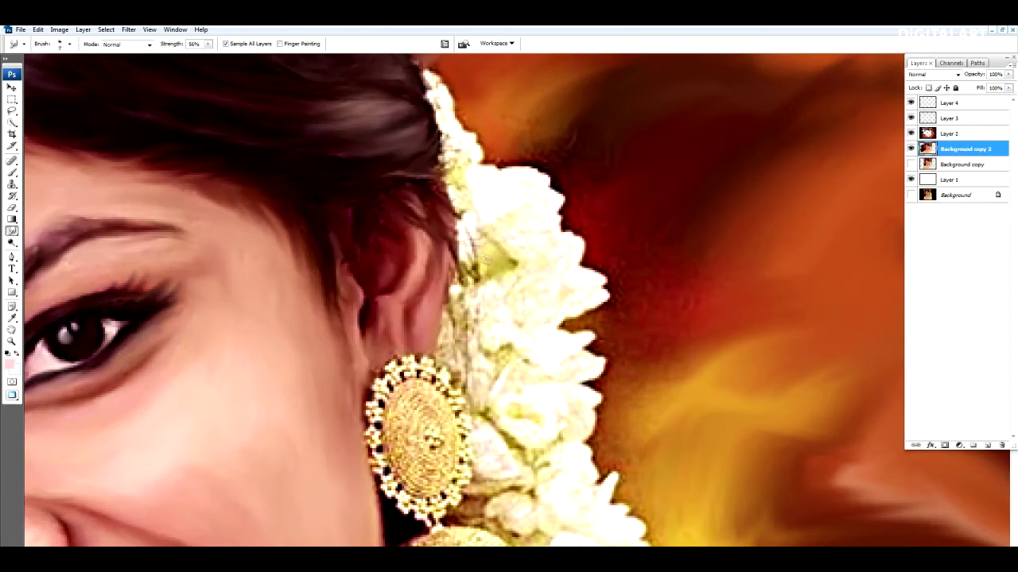
Step: Soften the flowers and hair edge beside the ear and smooth around the earring
drag(449, 198, 445, 127)
drag(465, 294, 458, 362)
mouse_move(470, 326)
mouse_down()
mouse_move(509, 358)
mouse_move(529, 223)
mouse_up()
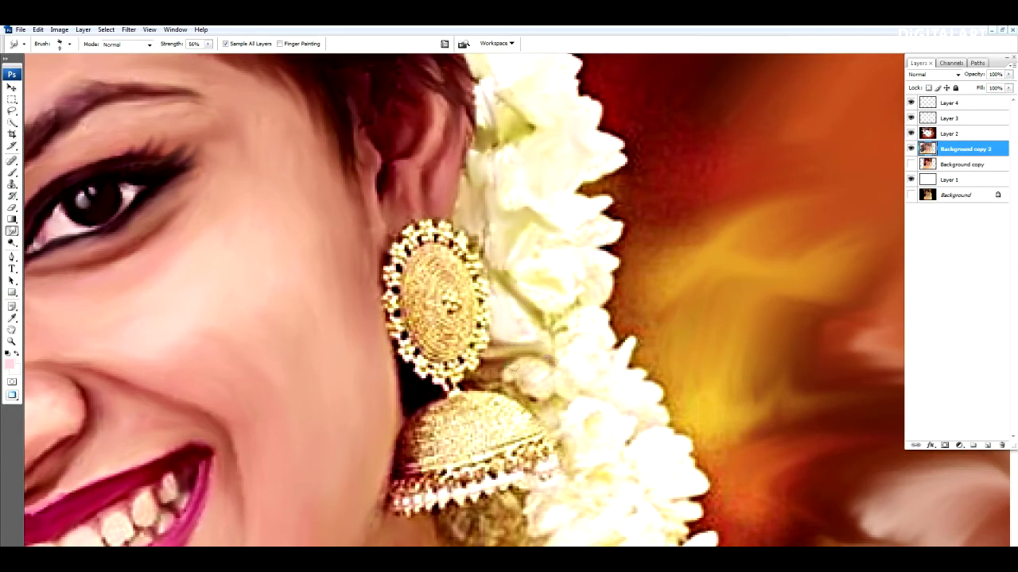
mouse_move(429, 391)
mouse_down()
mouse_move(409, 446)
mouse_move(493, 454)
mouse_up()
mouse_move(501, 410)
mouse_down()
mouse_move(461, 398)
mouse_move(413, 294)
mouse_move(437, 350)
mouse_move(438, 270)
mouse_move(457, 330)
mouse_move(413, 235)
mouse_up()
drag(429, 381, 430, 234)
mouse_move(398, 270)
mouse_down()
mouse_move(485, 211)
mouse_move(473, 292)
mouse_up()
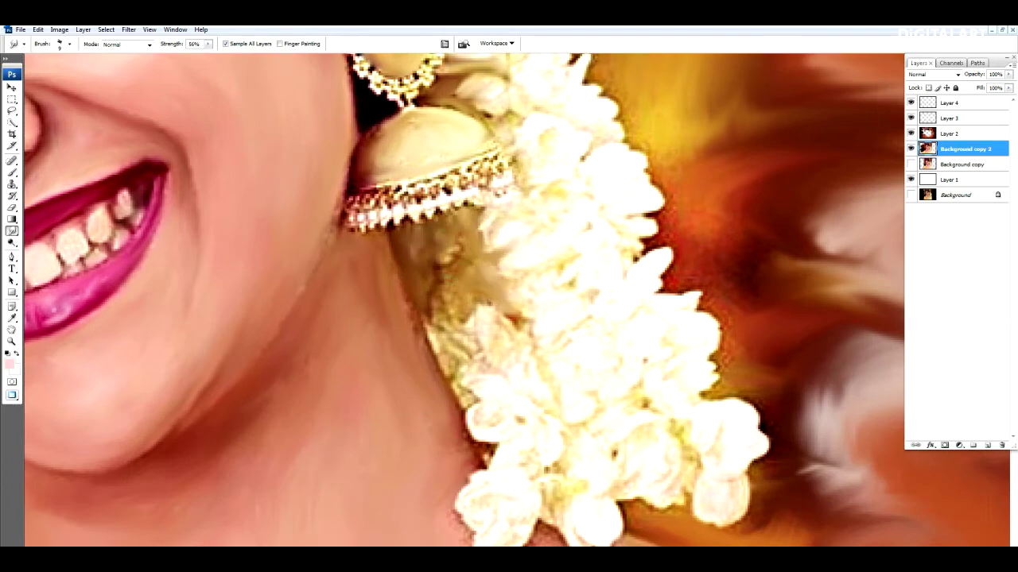
Step: Smudge the garland base near the pendant, then fit the whole portrait in the window
scroll(460, 402, down, 3)
drag(459, 402, 555, 304)
scroll(477, 304, up, 3)
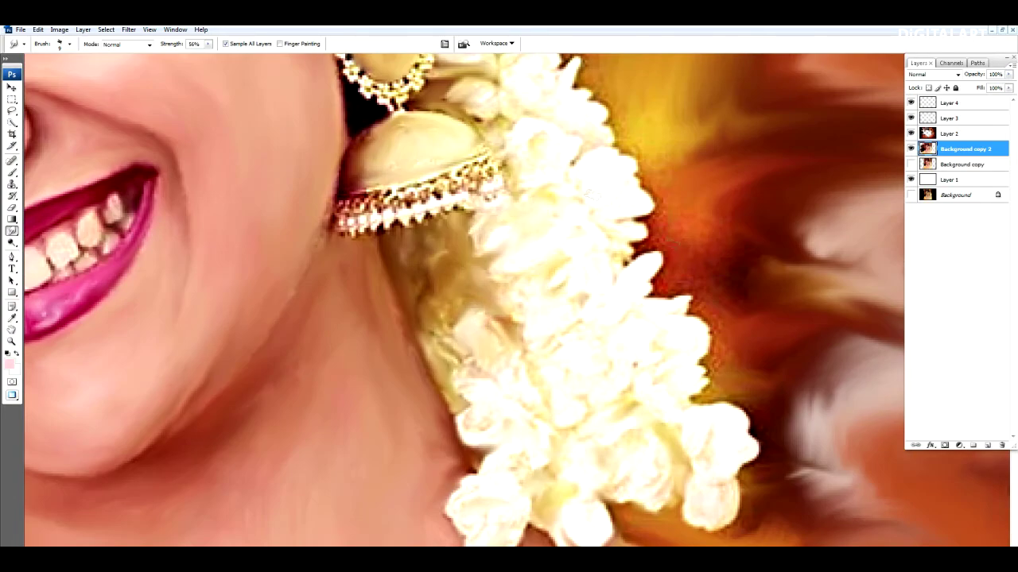
scroll(563, 170, up, 3)
scroll(477, 183, up, 2)
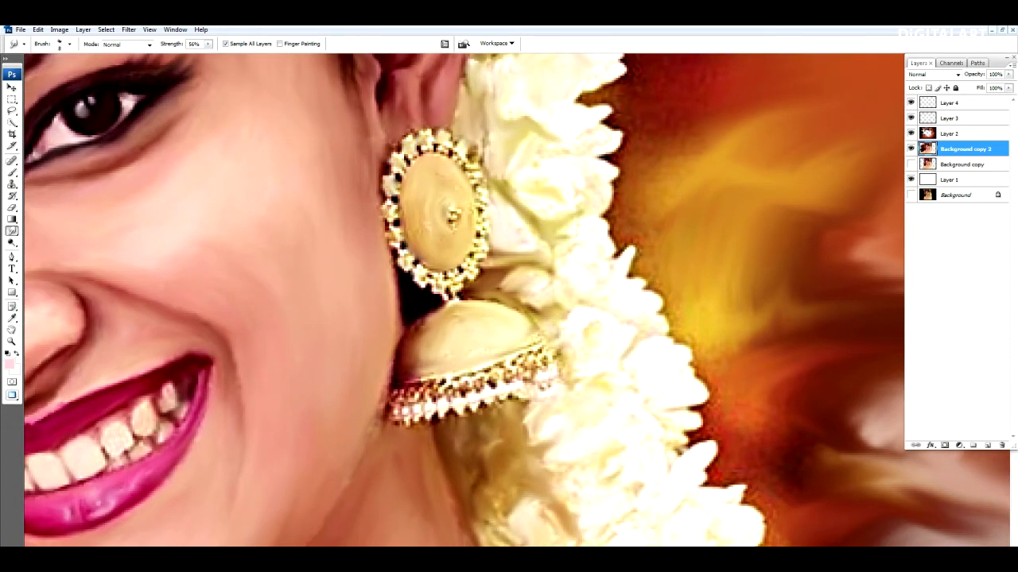
scroll(472, 320, down, 2)
scroll(477, 310, down, 5)
scroll(491, 295, down, 2)
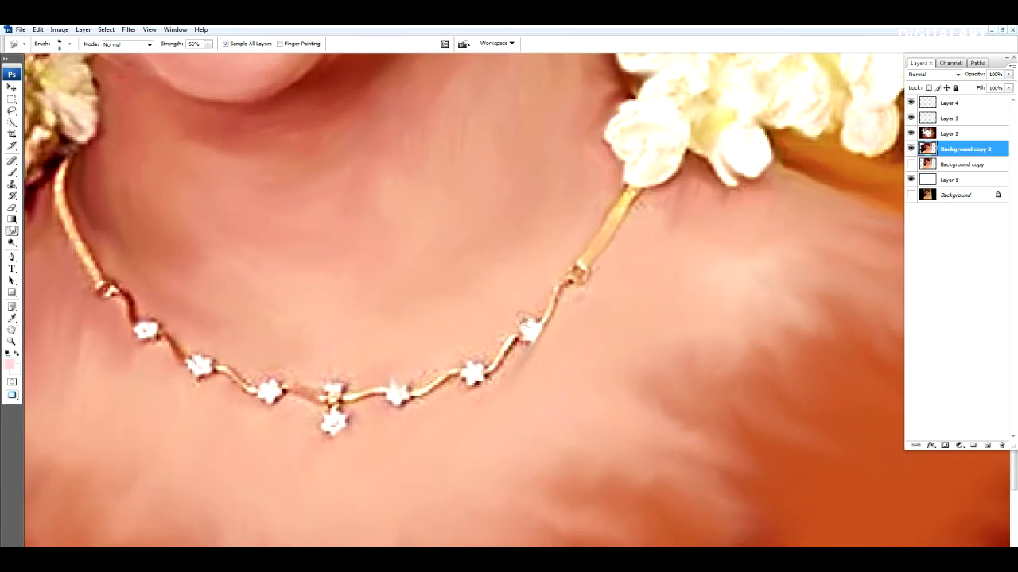
key(ctrl+0)
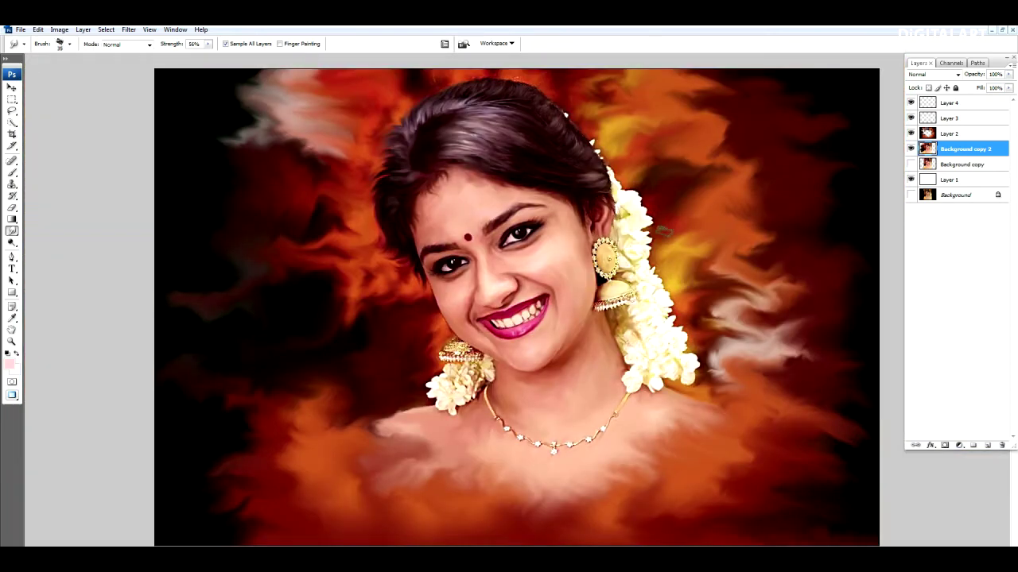
Step: Add Layer 5 on top and smudge the white wisps right of the flowers
key(alt+period)
key(ctrl+shift+alt+n)
key(bracketright)
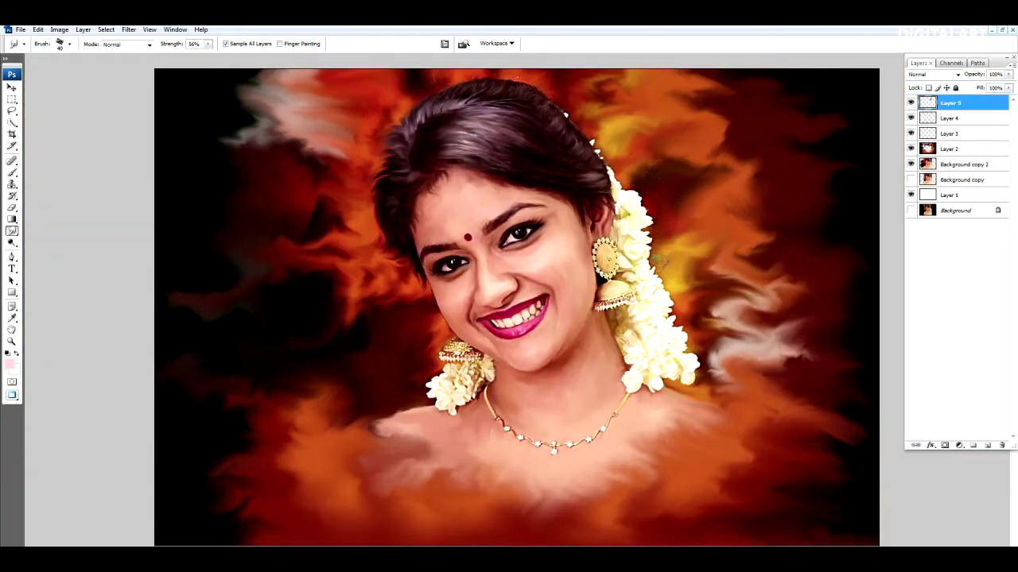
drag(674, 319, 803, 350)
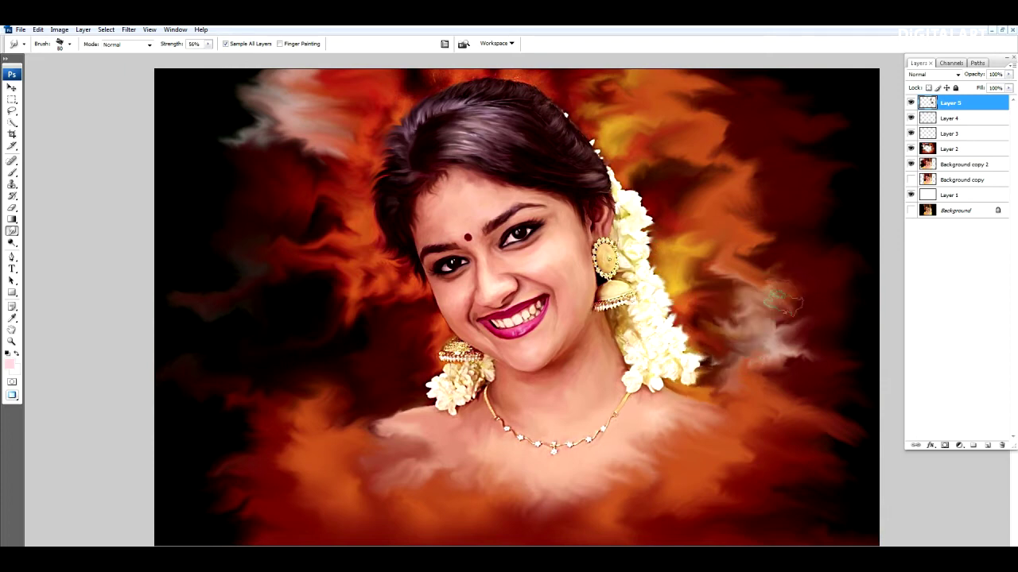
key(bracketright)
key(bracketright)
key(bracketright)
scroll(431, 409, up, 3)
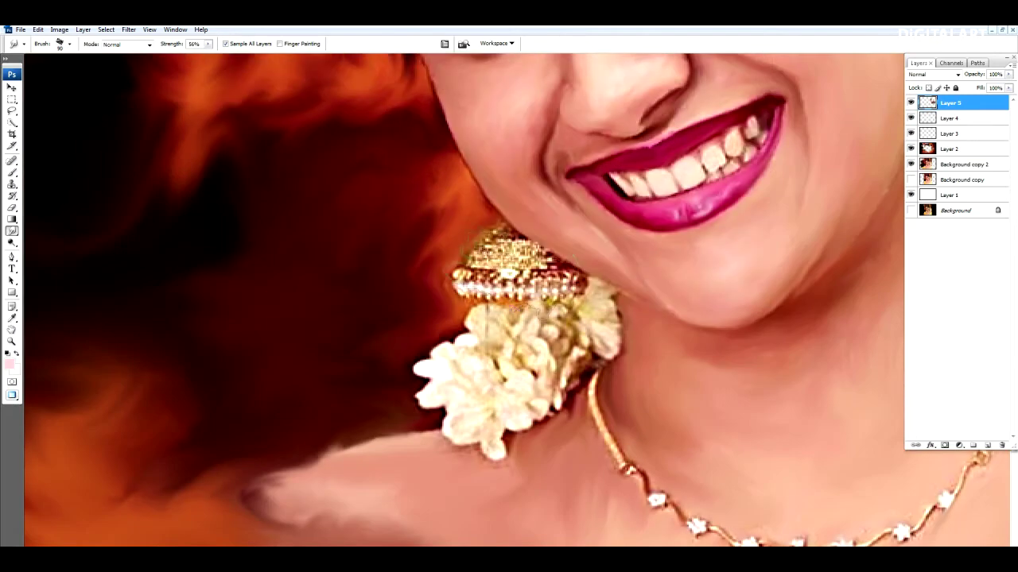
Step: Smudge the gold earring top, jasmine flowers and left shoulder into soft strokes
mouse_move(481, 283)
mouse_down()
mouse_move(525, 267)
mouse_move(540, 246)
mouse_up()
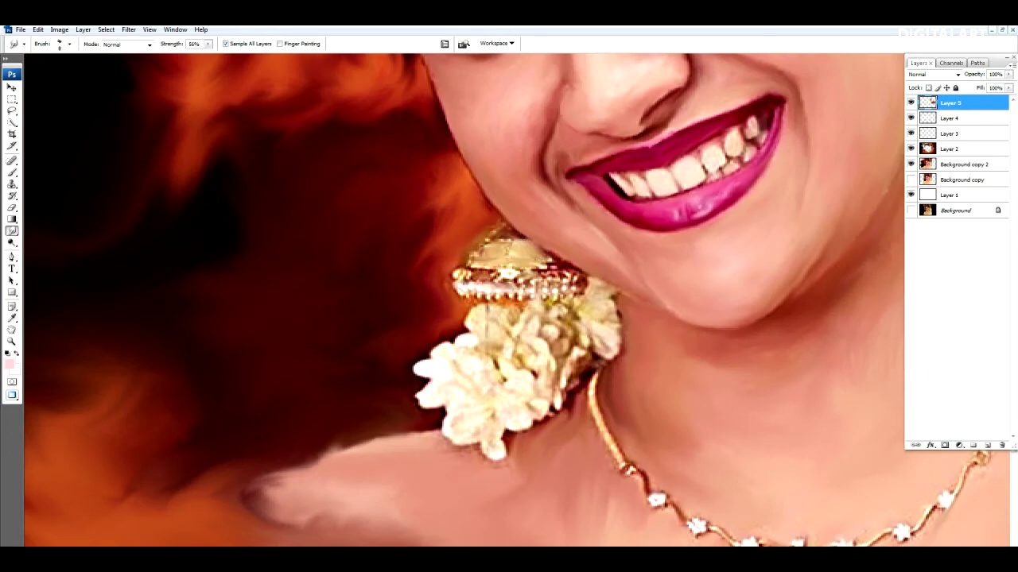
mouse_move(481, 318)
mouse_down()
mouse_move(557, 334)
mouse_move(608, 306)
mouse_up()
mouse_move(584, 358)
mouse_down()
mouse_move(512, 433)
mouse_move(437, 409)
mouse_move(422, 345)
mouse_move(509, 294)
mouse_up()
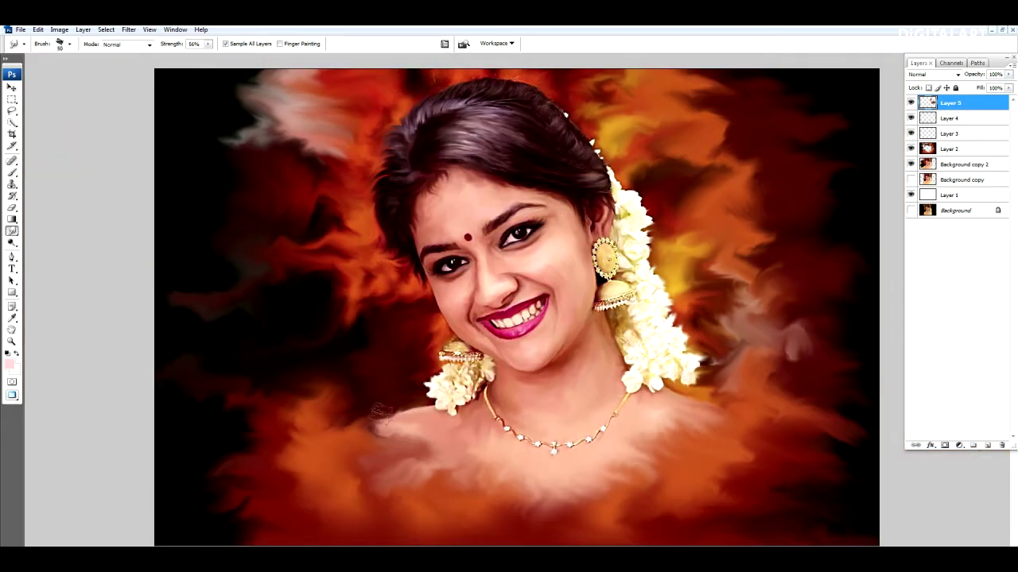
mouse_move(374, 413)
mouse_down()
mouse_move(422, 437)
mouse_move(390, 439)
mouse_move(397, 410)
mouse_move(394, 433)
mouse_move(367, 452)
mouse_move(413, 445)
mouse_move(441, 493)
mouse_move(350, 426)
mouse_up()
key(bracketleft)
key(bracketleft)
key(bracketleft)
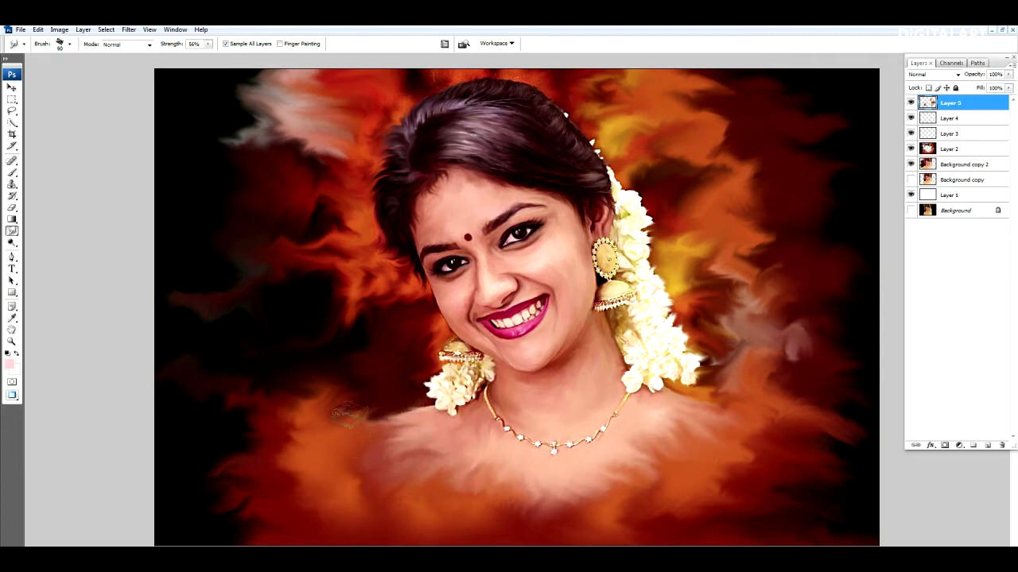
key(bracketright)
key(bracketright)
key(bracketright)
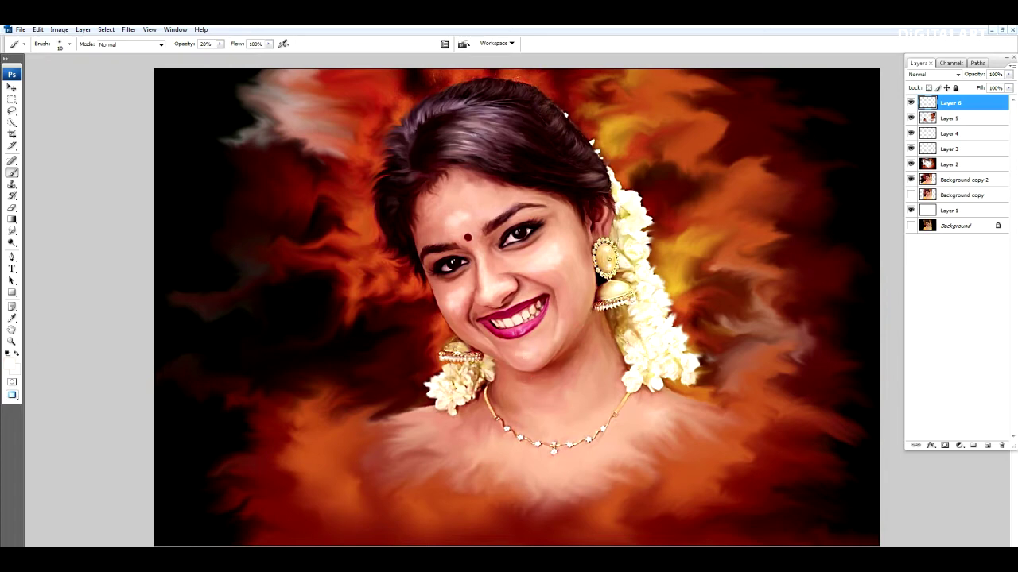
Step: Choose red as the foreground colour and brush blush onto the cheeks
key(r)
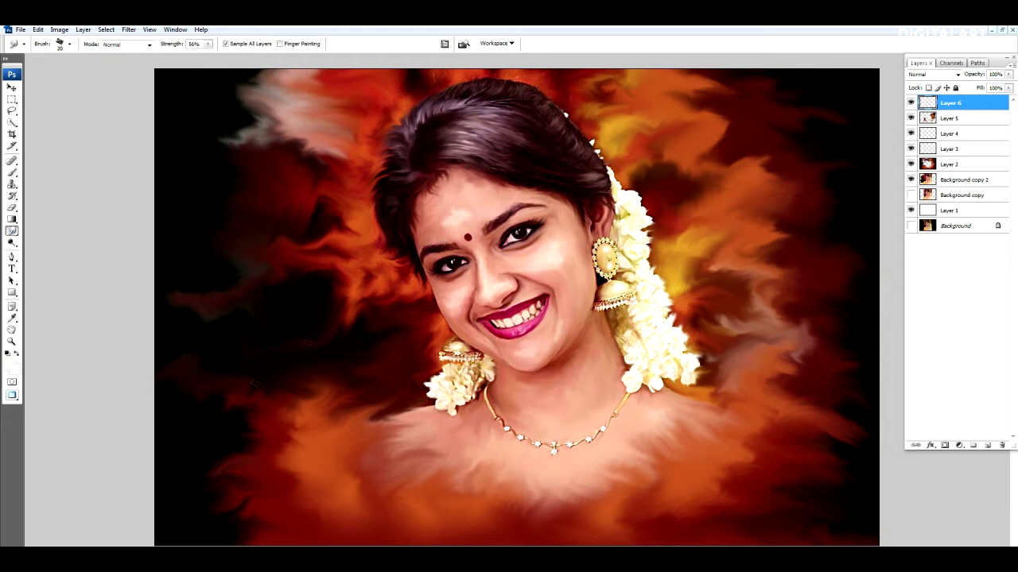
click(9, 363)
click(726, 350)
click(863, 329)
key(b)
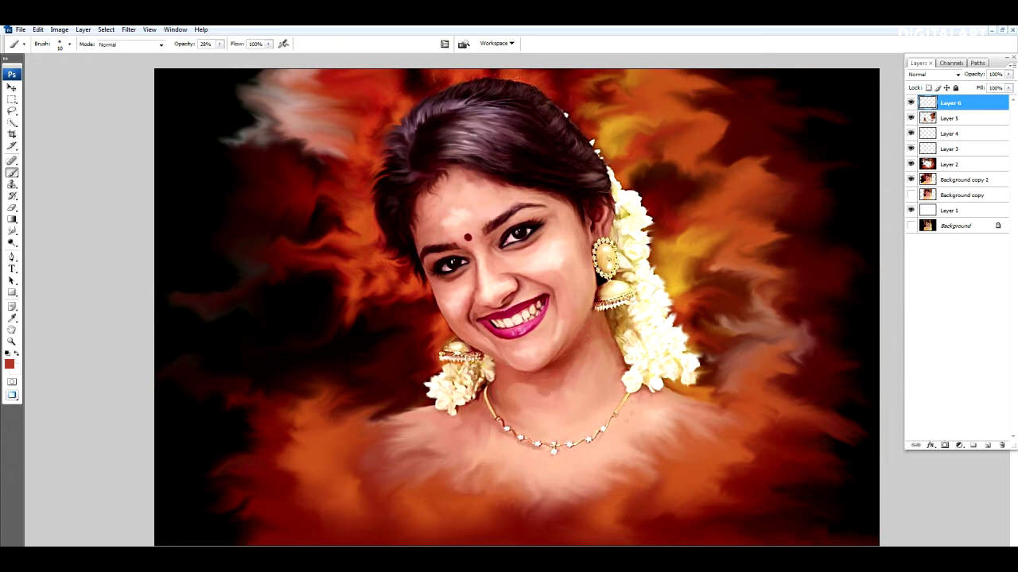
Step: Blend the cheek blush with the Smudge tool and add an empty Layer 7
key(r)
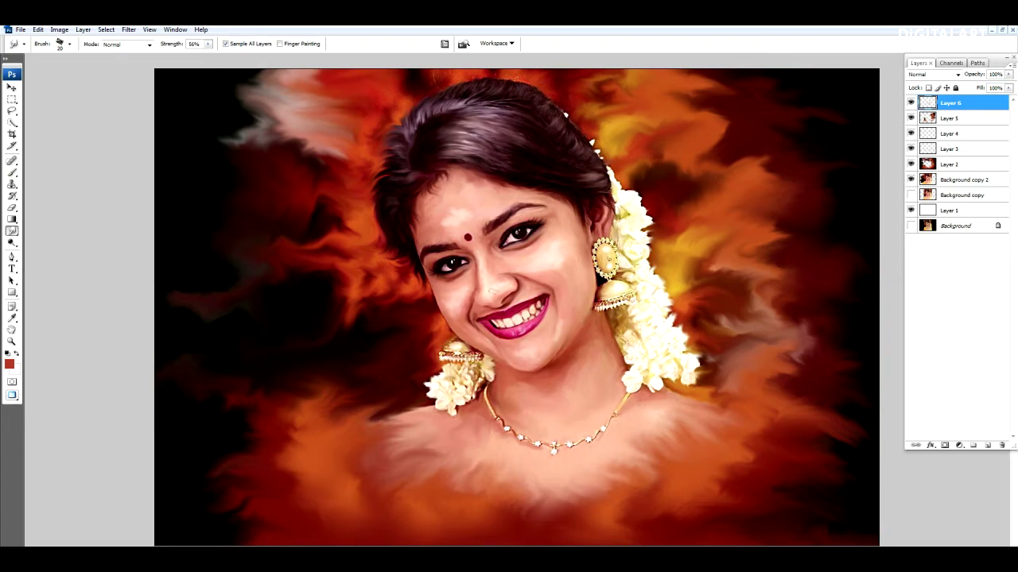
key(ctrl+plus)
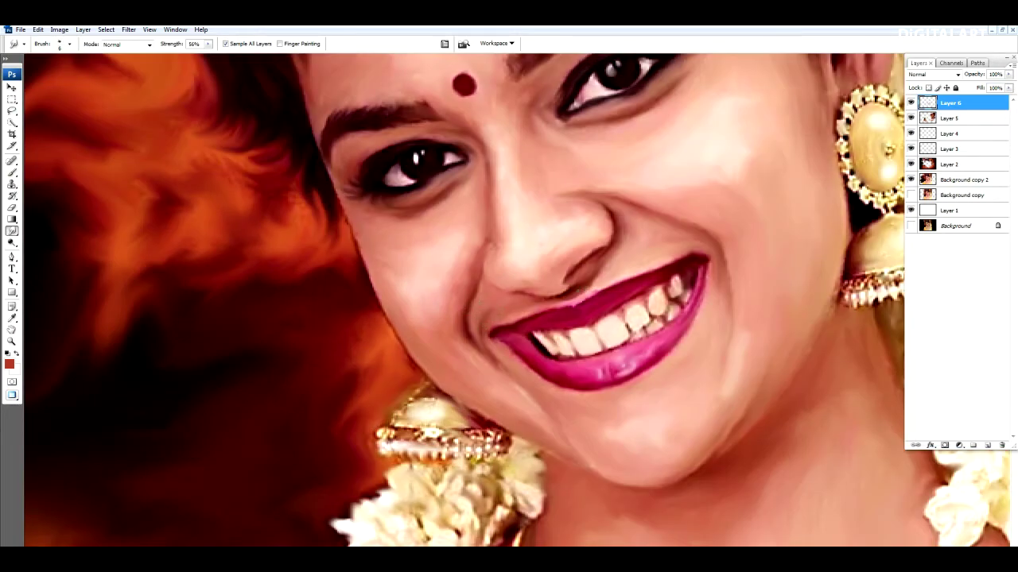
key(ctrl+0)
key(ctrl+shift+alt+n)
key(ctrl+plus)
key(b)
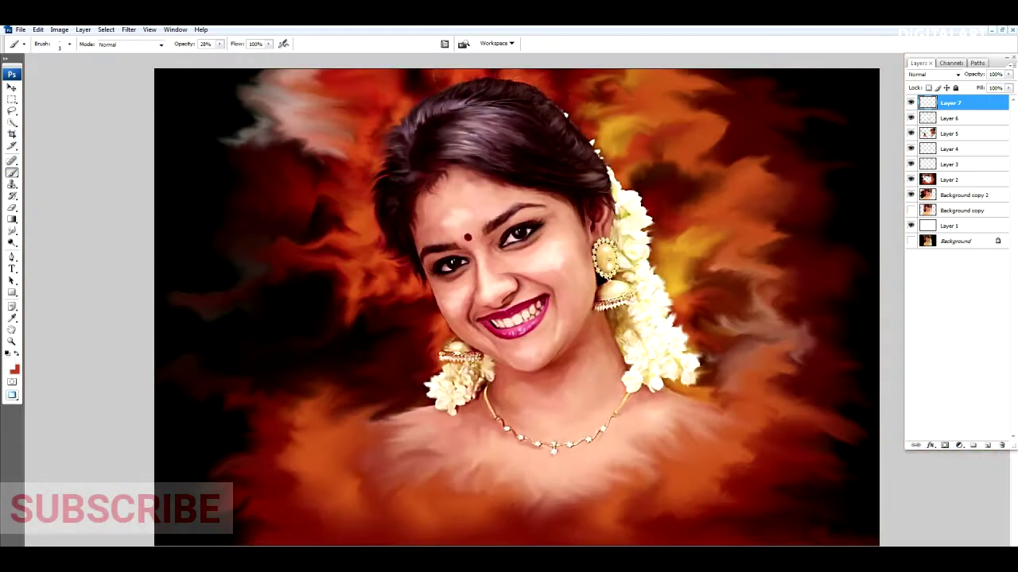
Step: Add Layer 8 and choose purple as the brush colour
click(12, 87)
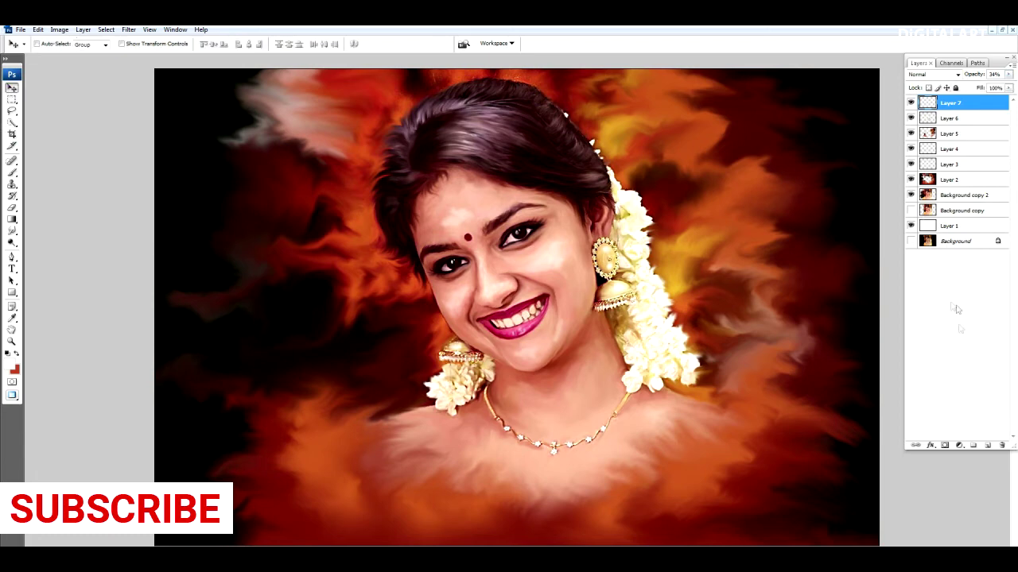
key(ctrl+shift+alt+n)
click(12, 171)
key(F5)
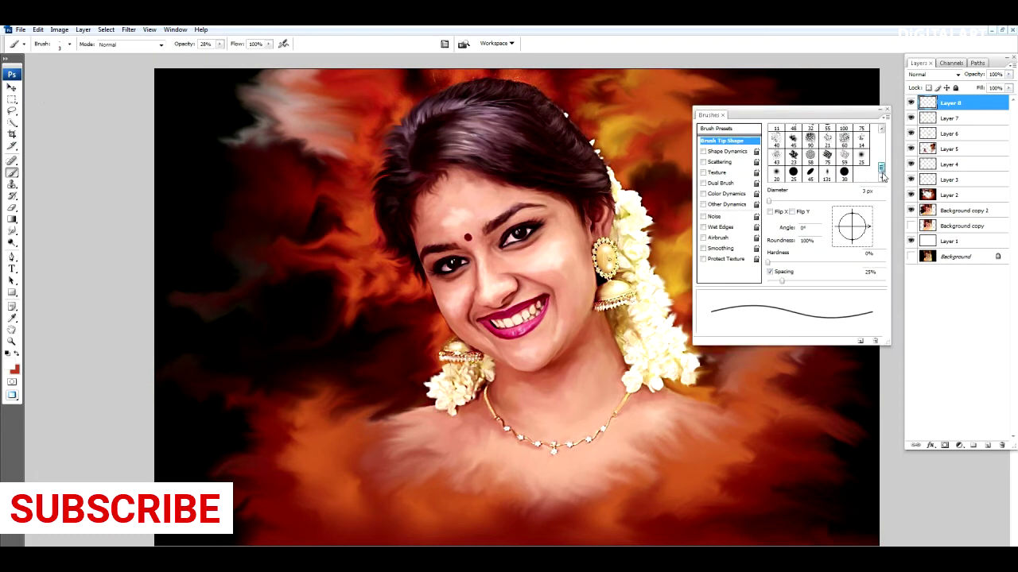
click(886, 111)
click(10, 366)
click(768, 350)
click(874, 332)
Step: Paint purple over the upper, left, right and lower-left background on Layer 8
drag(699, 111, 843, 175)
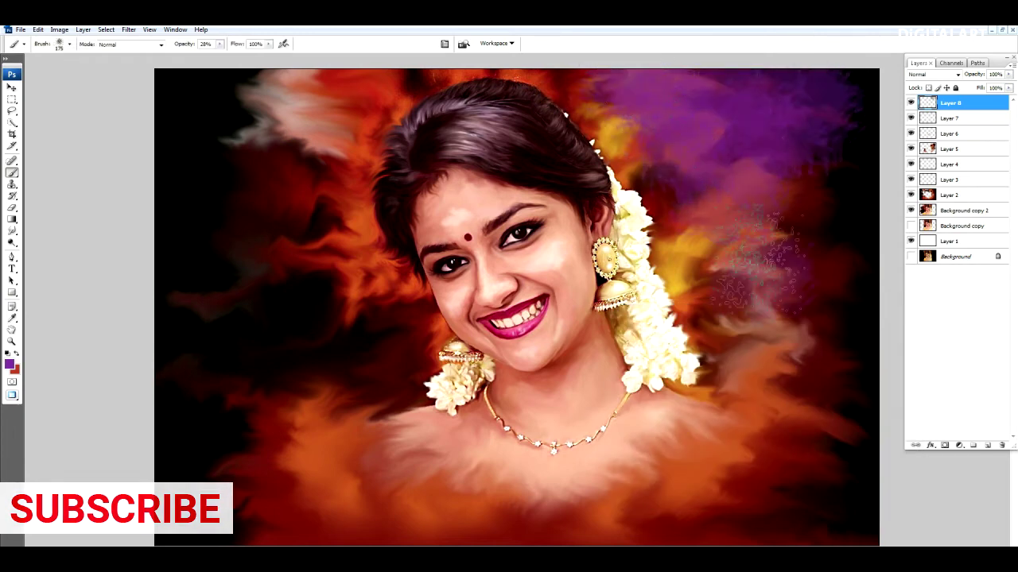
drag(715, 159, 842, 446)
mouse_move(239, 95)
mouse_down()
mouse_move(294, 271)
mouse_move(207, 445)
mouse_up()
drag(318, 159, 199, 381)
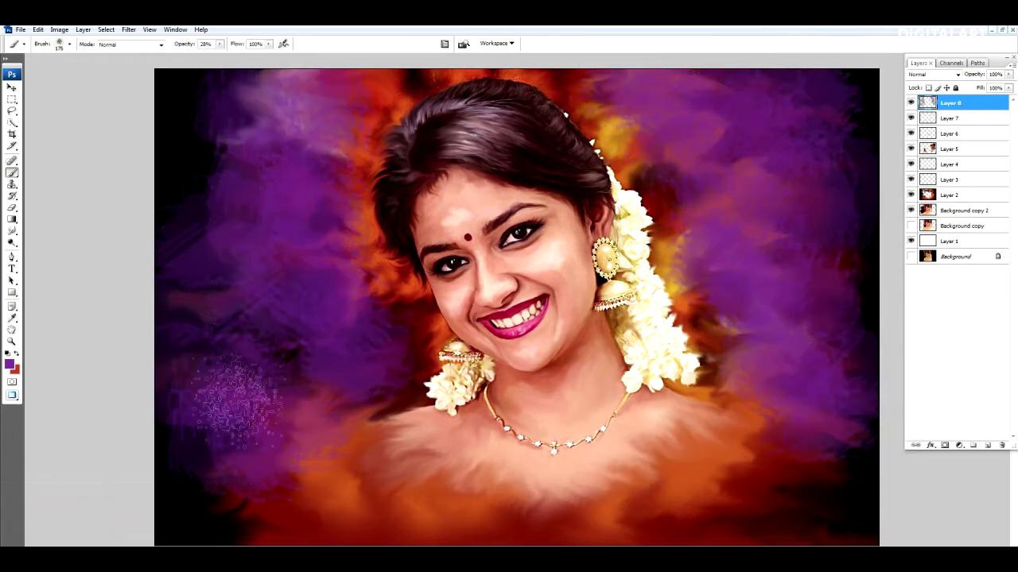
drag(175, 318, 262, 517)
Step: On Layer 6, smudge the orange above the hair and the top-left purple haze
key(r)
click(949, 133)
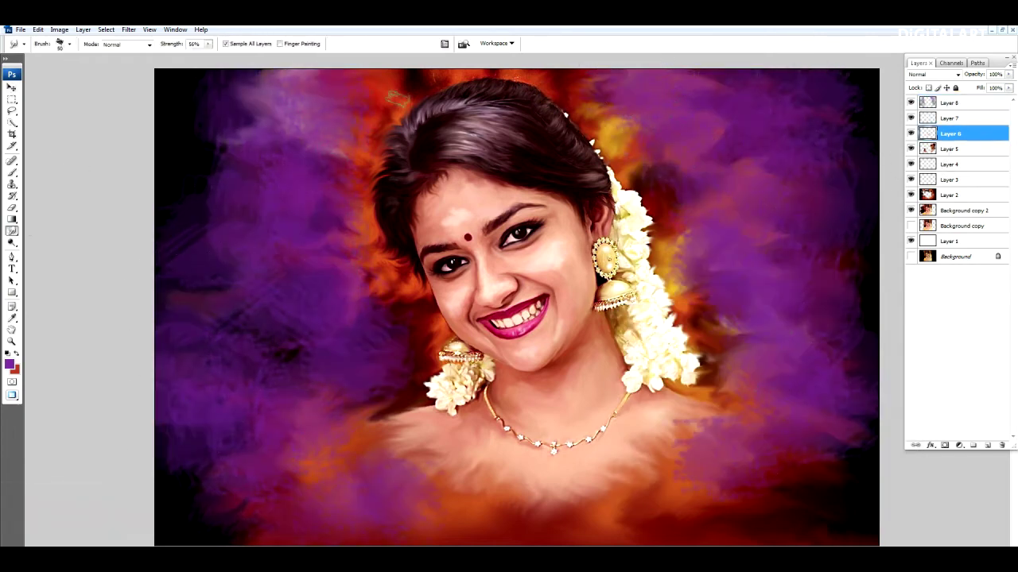
mouse_move(394, 85)
mouse_down()
mouse_move(528, 74)
mouse_move(557, 91)
mouse_up()
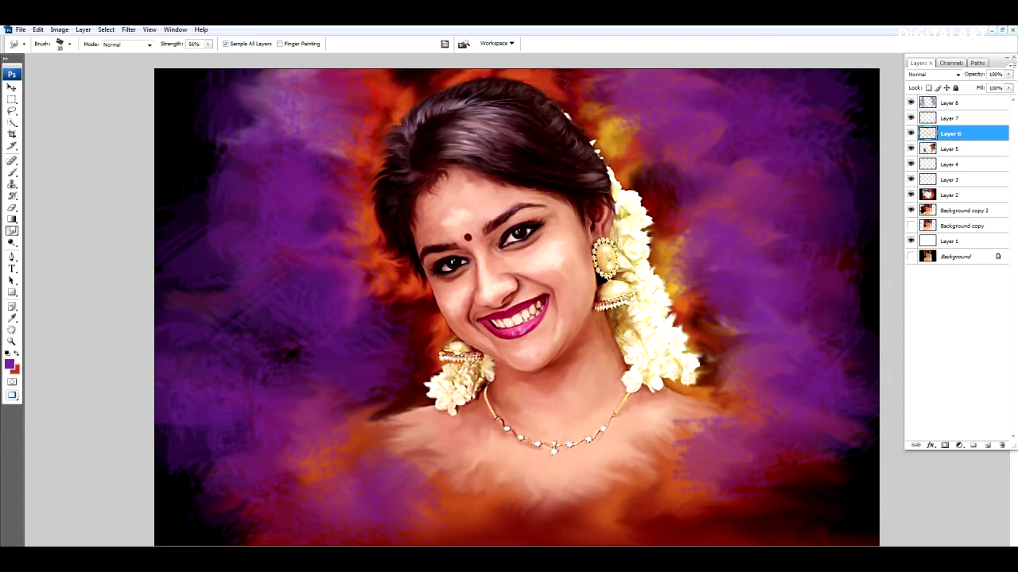
drag(256, 131, 262, 79)
mouse_move(302, 120)
mouse_down()
mouse_move(354, 83)
mouse_move(326, 179)
mouse_up()
Step: Smudge and soften the purple across the left background of Layer 8
key(alt+bracketright)
key(alt+bracketright)
drag(238, 143, 239, 270)
drag(207, 128, 334, 334)
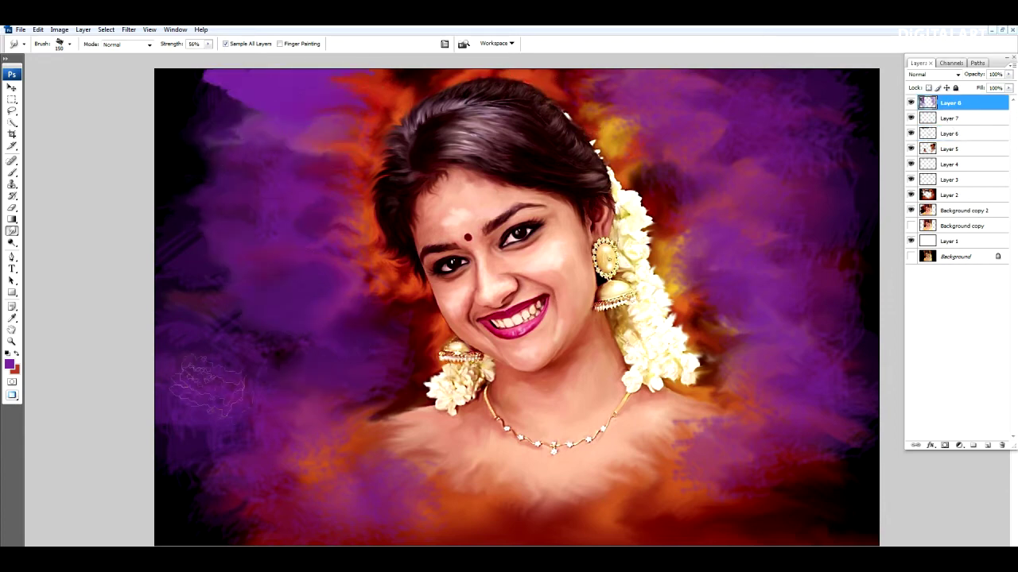
drag(207, 334, 302, 469)
key(bracketright)
key(bracketright)
key(bracketright)
Step: Preview blend modes like Color Dodge on Layer 8, then return it to Normal
click(930, 74)
key(Down)
key(Down)
key(Down)
key(Down)
key(Down)
key(Down)
key(Down)
key(Down)
key(Down)
key(Down)
key(Down)
key(Down)
key(Down)
key(Down)
key(Down)
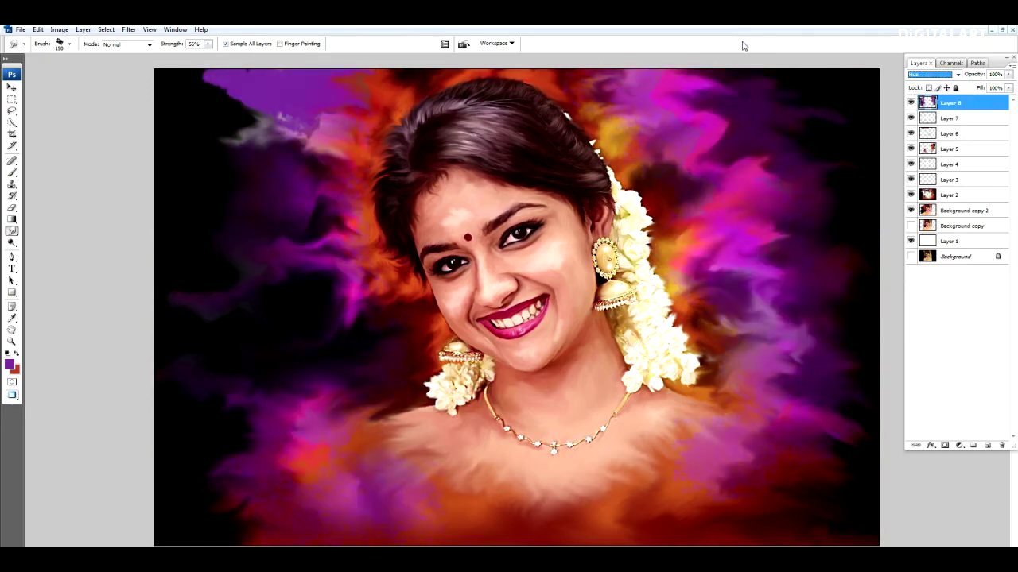
key(Down)
key(Home)
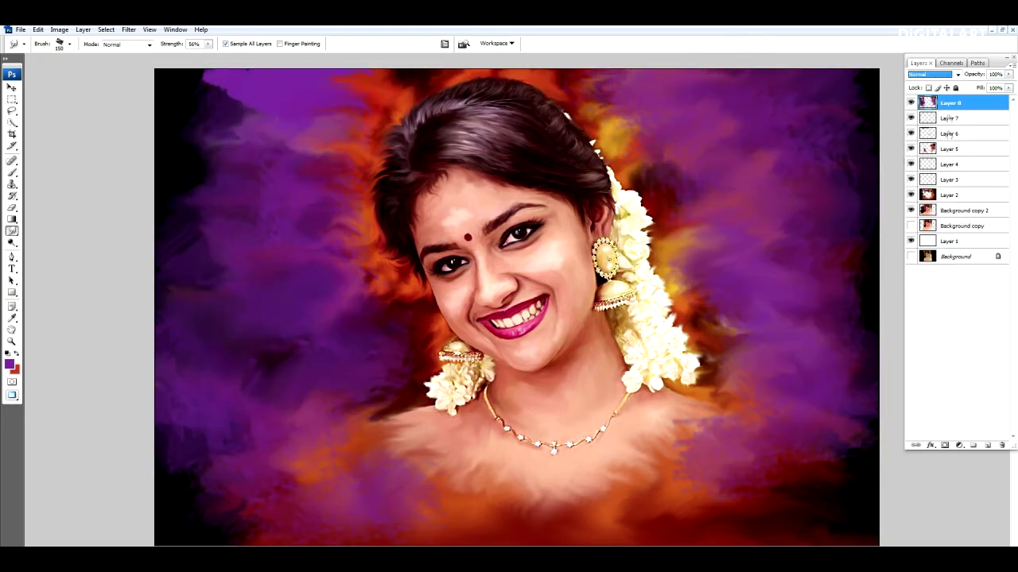
Step: Smooth the purple on both sides and near the face, then lower Layer 8 to 66% opacity
drag(328, 141, 191, 473)
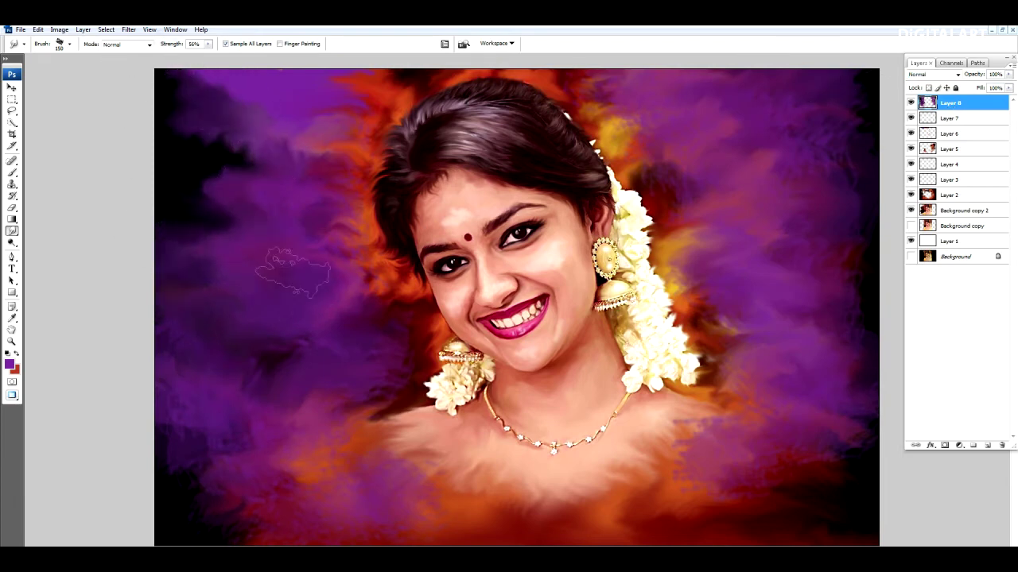
mouse_move(803, 469)
mouse_down()
mouse_move(676, 141)
mouse_move(755, 374)
mouse_move(827, 430)
mouse_up()
drag(358, 469, 238, 278)
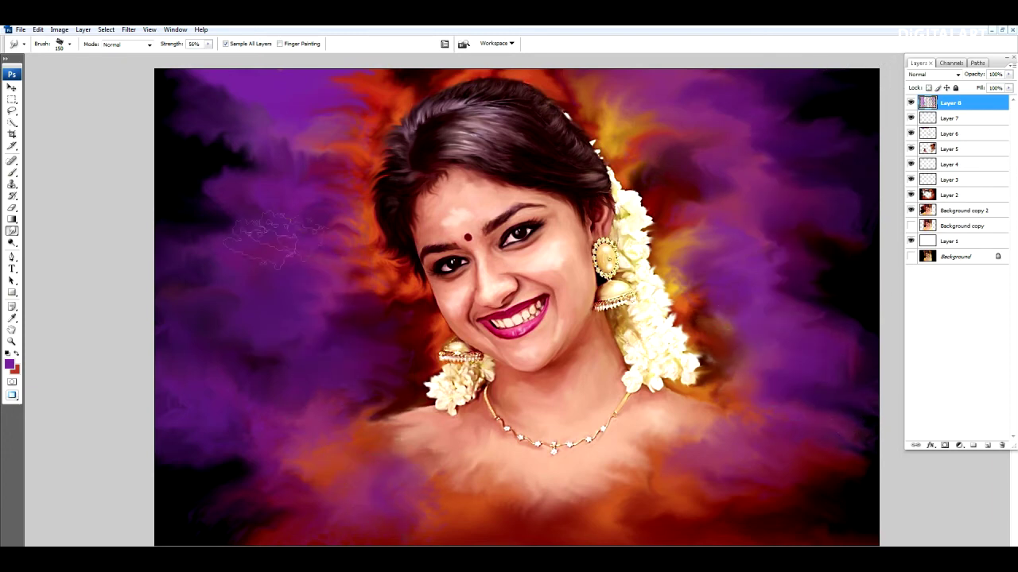
drag(1008, 85, 990, 89)
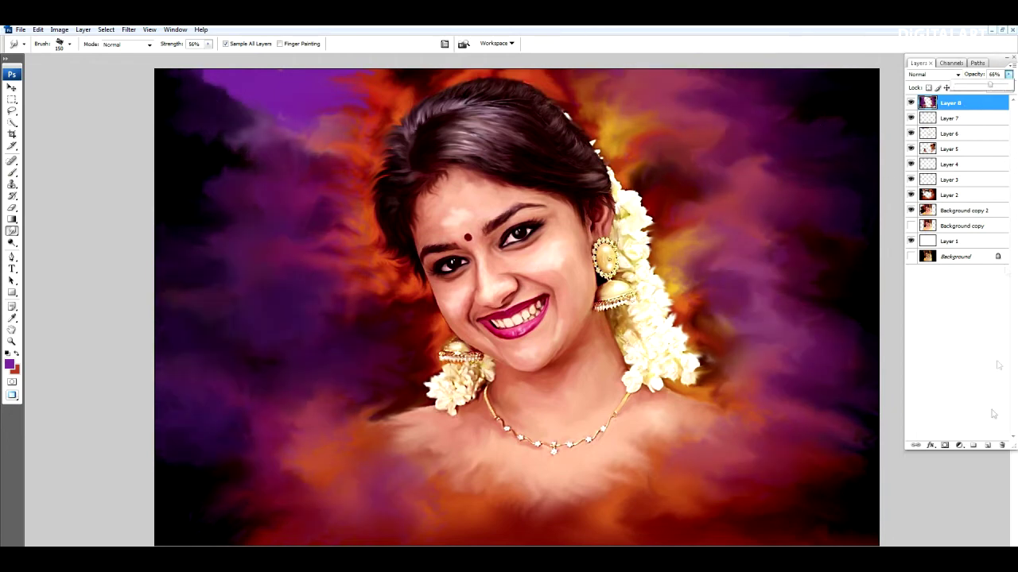
Step: Add Layer 9 and paint near-black over the purple clouds on the right
click(986, 445)
click(12, 171)
click(70, 43)
key(F5)
key(F5)
click(9, 364)
click(749, 455)
click(873, 330)
mouse_move(636, 80)
mouse_down()
mouse_move(771, 159)
mouse_move(819, 445)
mouse_move(549, 513)
mouse_move(239, 102)
mouse_move(307, 136)
mouse_move(318, 358)
mouse_move(337, 119)
mouse_move(477, 517)
mouse_move(675, 80)
mouse_move(461, 79)
mouse_move(406, 350)
mouse_up()
key(bracketleft)
key(bracketleft)
key(bracketleft)
Step: Set Layer 9's blend mode to Hue and lower its opacity to 39%
key(bracketright)
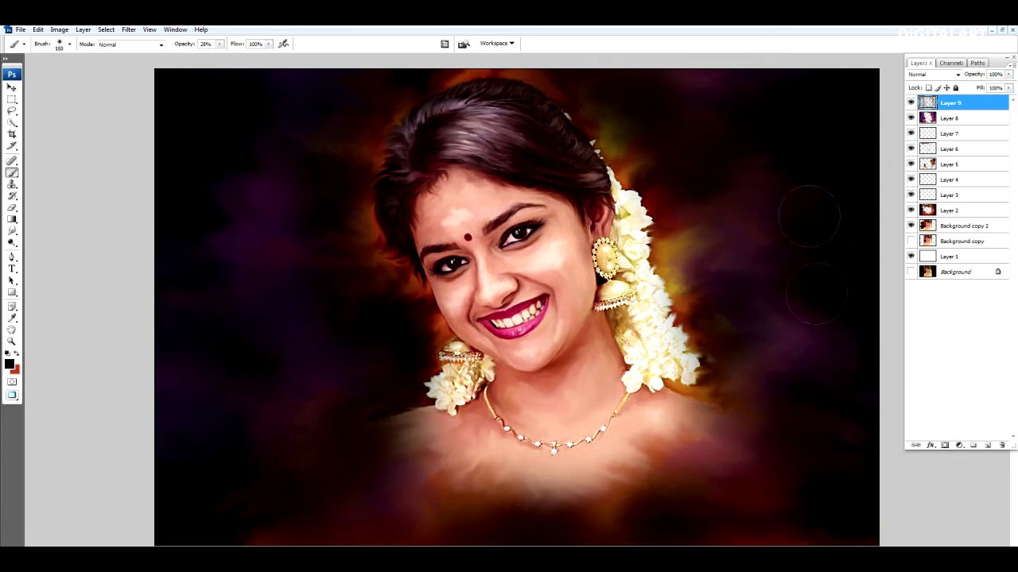
click(934, 74)
click(926, 334)
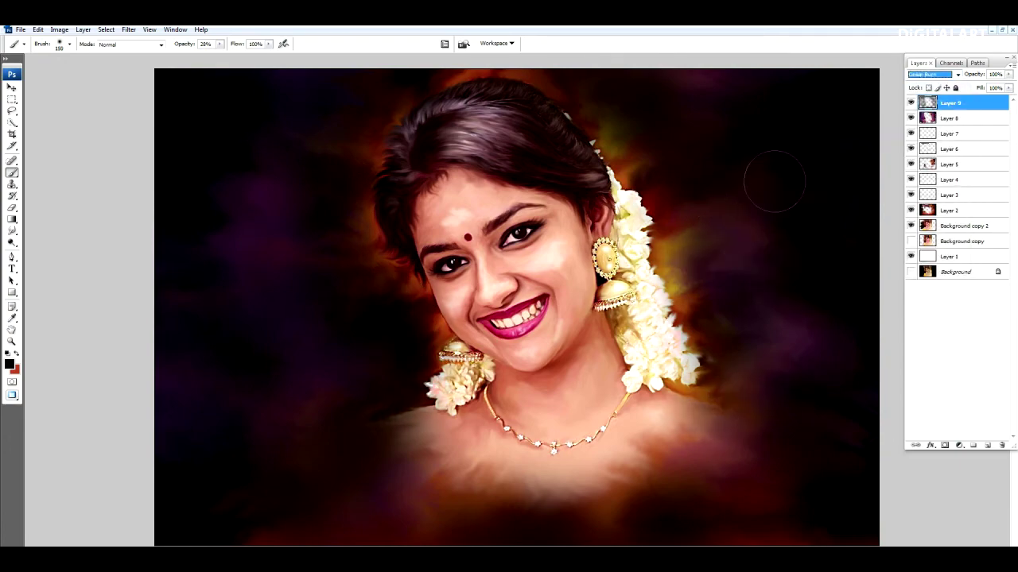
key(Down)
key(Down)
key(Down)
key(Down)
key(Down)
click(1009, 74)
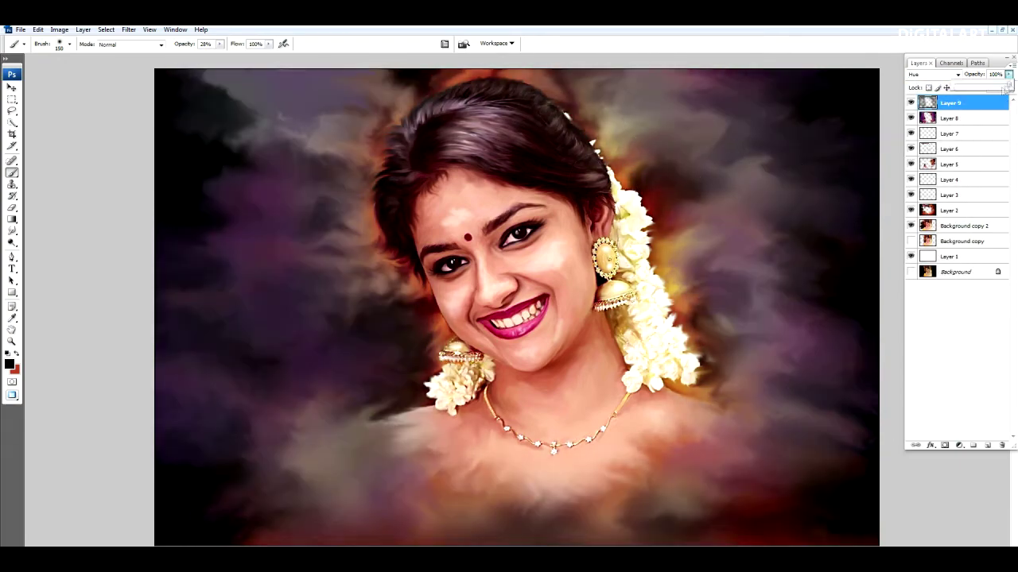
Step: Group Layer 6 through Background copy 2 into Group 1 and stamp the visible image to Layer 10
click(950, 149)
key(r)
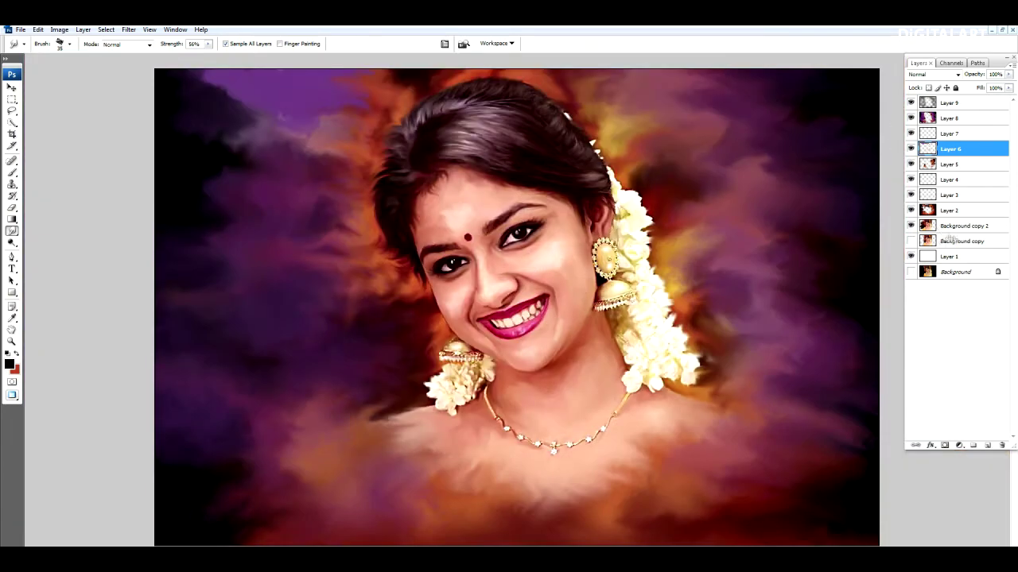
click(962, 226)
shift+click(950, 102)
key(ctrl+shift+alt+e)
Step: Group the earlier painting layers, stamp a merged Layer 10 and duplicate it
click(962, 241)
shift+click(950, 117)
key(ctrl+g)
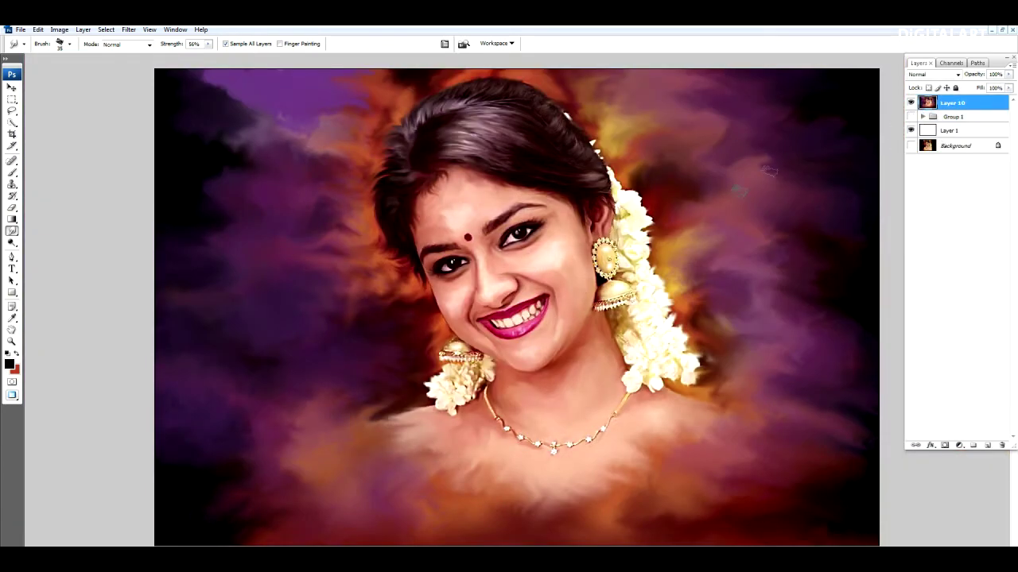
key(ctrl+j)
click(910, 102)
click(950, 117)
Step: Boost Layer 10's contrast with Levels set to 13 and 225
key(ctrl+l)
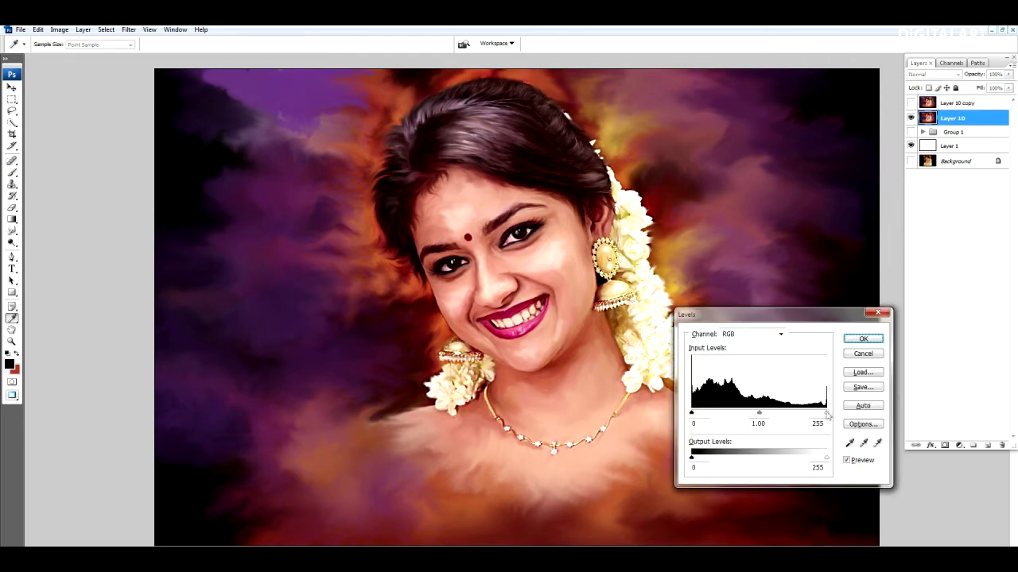
drag(827, 413, 818, 413)
drag(690, 414, 698, 414)
drag(818, 413, 811, 413)
key(Return)
Step: Duplicate the adjusted layer, desaturate the copy to grey and give it a layer mask
key(r)
key(ctrl+j)
drag(954, 103, 1001, 445)
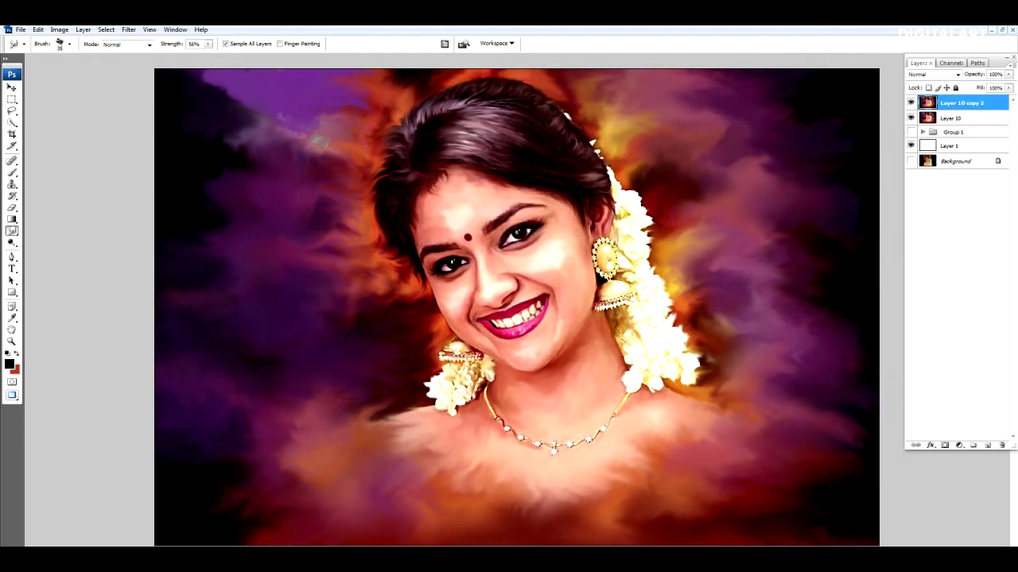
key(ctrl+shift+u)
click(944, 445)
key(d)
key(b)
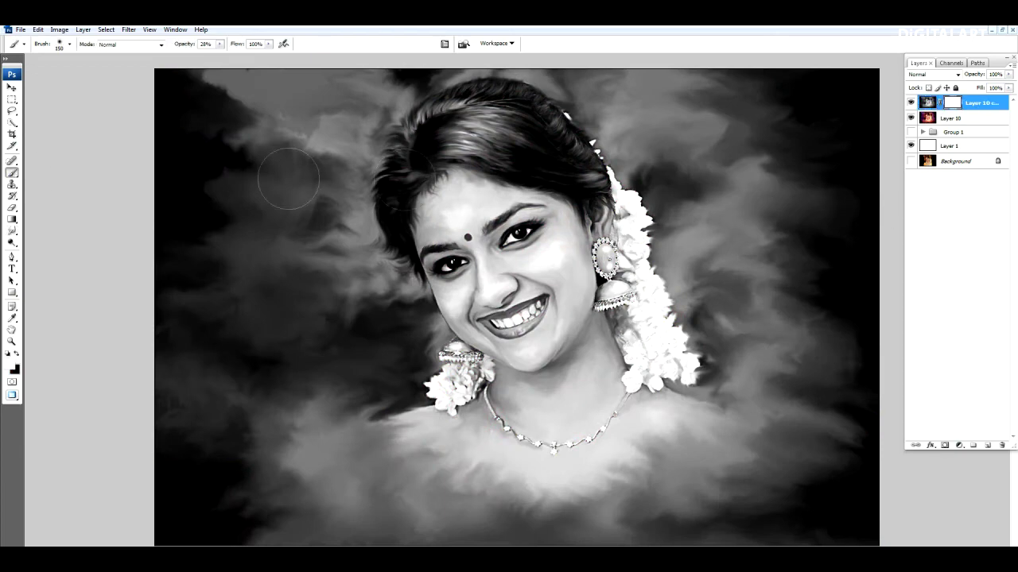
Step: Paint black on the mask at 80% to restore colour on face, hair, earrings and neck
drag(513, 266, 501, 294)
key(8)
drag(477, 255, 508, 311)
drag(445, 175, 413, 238)
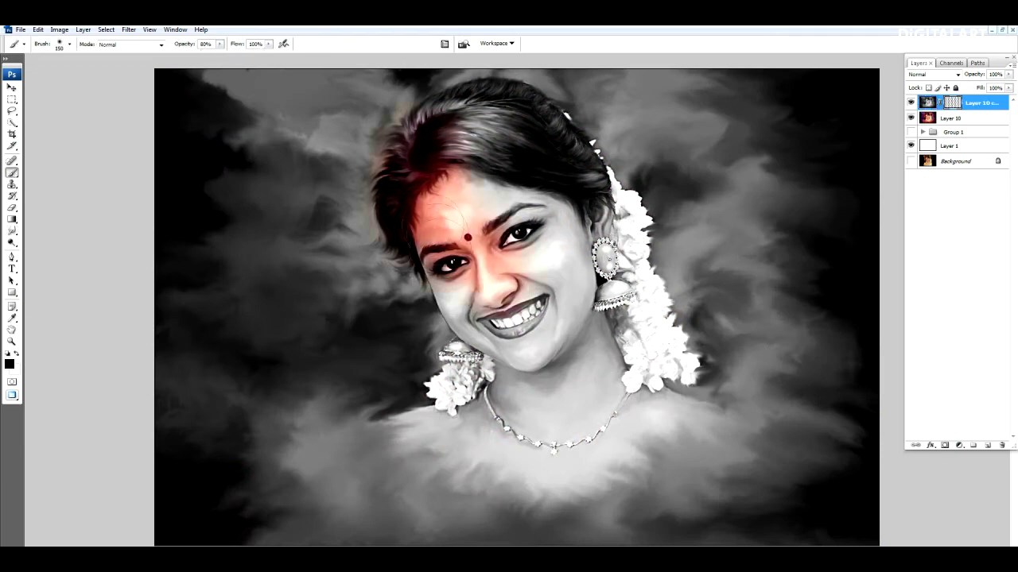
drag(445, 302, 524, 350)
drag(477, 119, 604, 270)
drag(548, 302, 509, 429)
drag(485, 398, 429, 445)
drag(636, 398, 692, 381)
Step: Reveal the chest and the orange, pink and purple clouds through the mask
key(bracketright)
key(bracketright)
key(bracketright)
drag(374, 119, 425, 277)
key(bracketleft)
key(bracketleft)
key(bracketleft)
mouse_move(557, 95)
mouse_down()
mouse_move(684, 385)
mouse_move(334, 111)
mouse_up()
drag(334, 198, 298, 462)
key(bracketright)
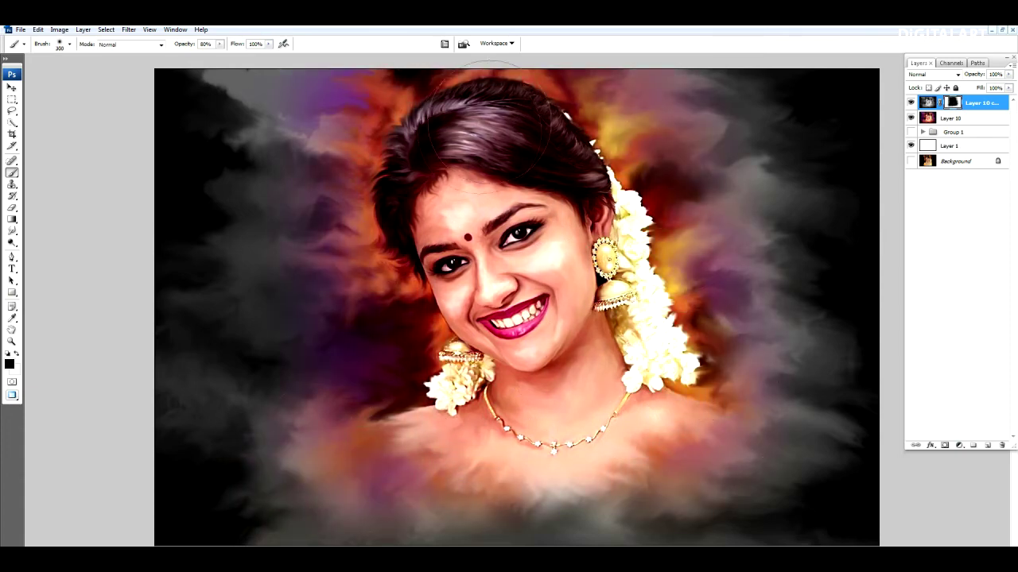
drag(715, 429, 787, 501)
mouse_move(300, 171)
mouse_down()
mouse_move(284, 114)
mouse_move(273, 488)
mouse_up()
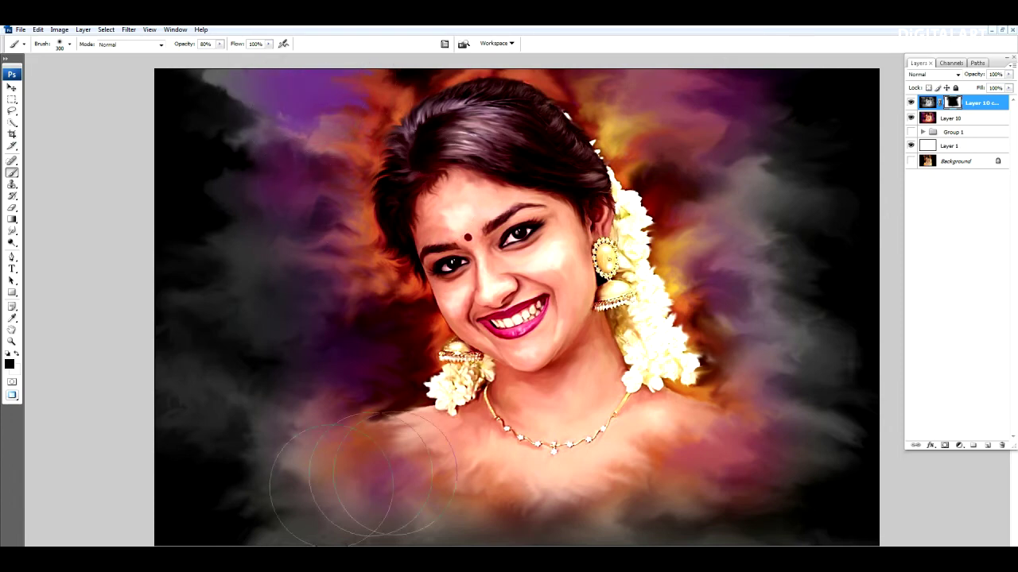
click(987, 445)
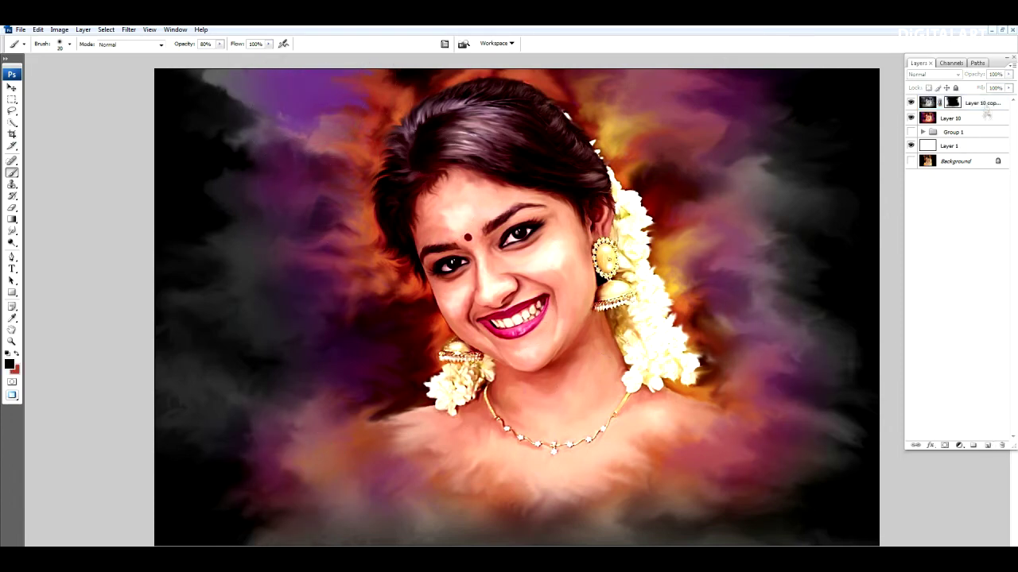
Step: Pick a pink foreground colour and set the new layer to Color blending
click(10, 364)
click(792, 444)
click(689, 428)
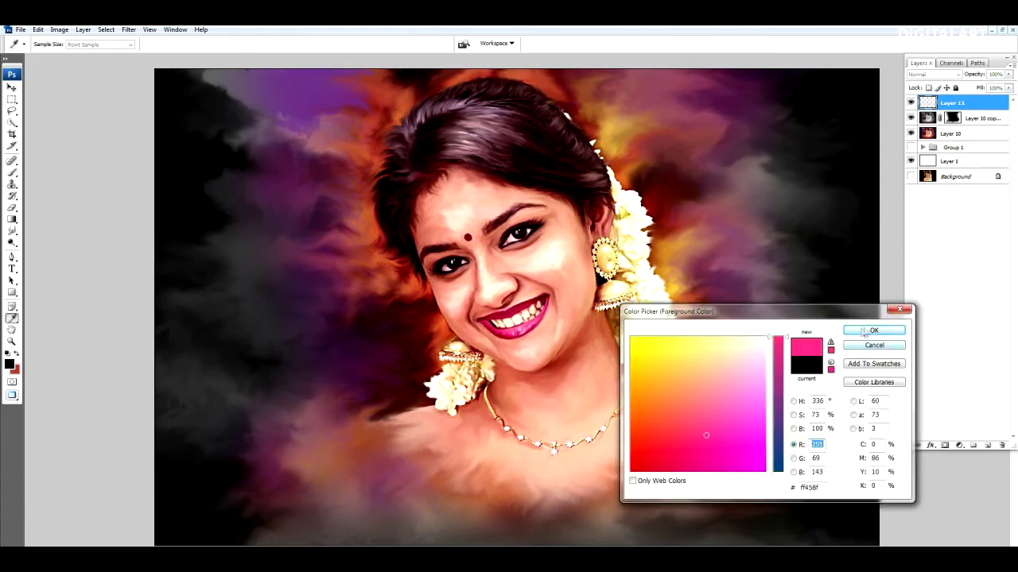
click(870, 331)
key(b)
click(932, 74)
click(915, 322)
Step: Paint pink onto the right cheek with the brush at 62% opacity
key(1)
key(9)
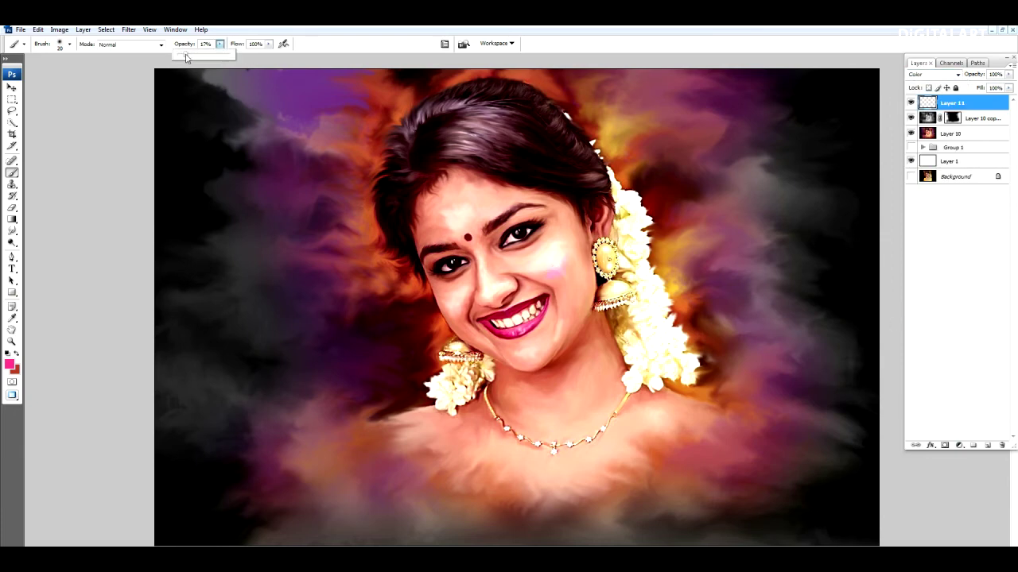
key(6)
key(2)
drag(570, 255, 548, 267)
Step: Try Soft Light and other blend modes, settling the blush layer on Color
click(931, 74)
key(Up)
key(Up)
key(Up)
key(Down)
key(Down)
key(Down)
key(Down)
key(Down)
key(Down)
key(Tab)
text(60)
Step: Switch the foreground to an orange-yellow and lower brush opacity to 25%
click(9, 364)
click(671, 365)
key(Return)
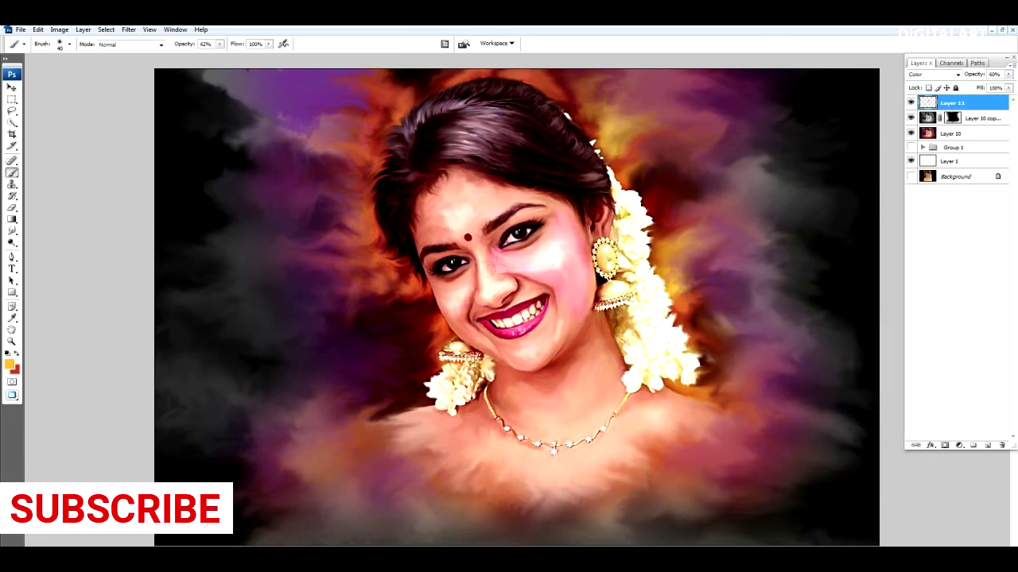
key(2)
key(5)
Step: Pick a pink shade and raise the blush layer to 79% opacity
click(10, 364)
drag(777, 469, 778, 337)
click(695, 423)
click(873, 330)
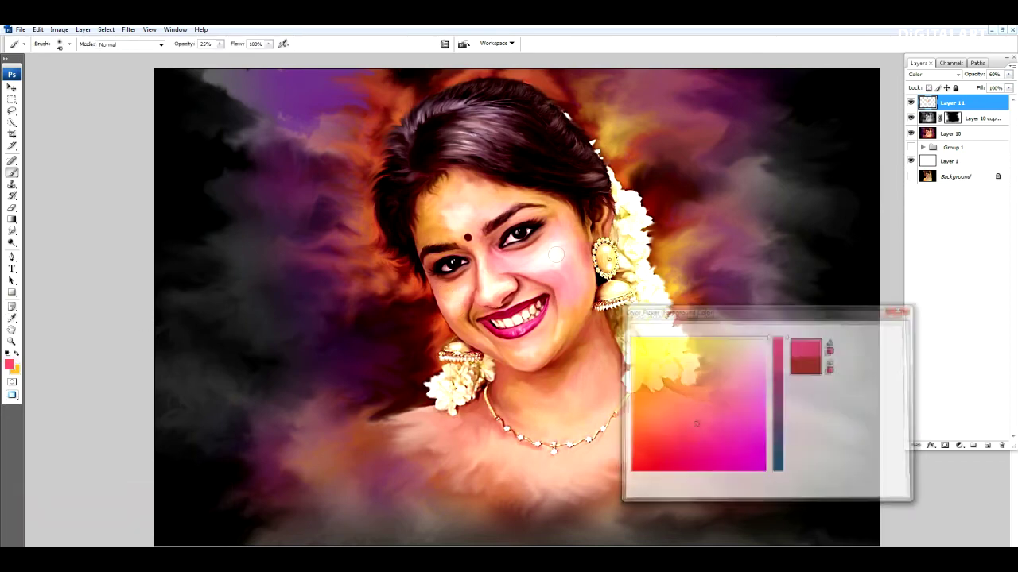
drag(1008, 74, 997, 87)
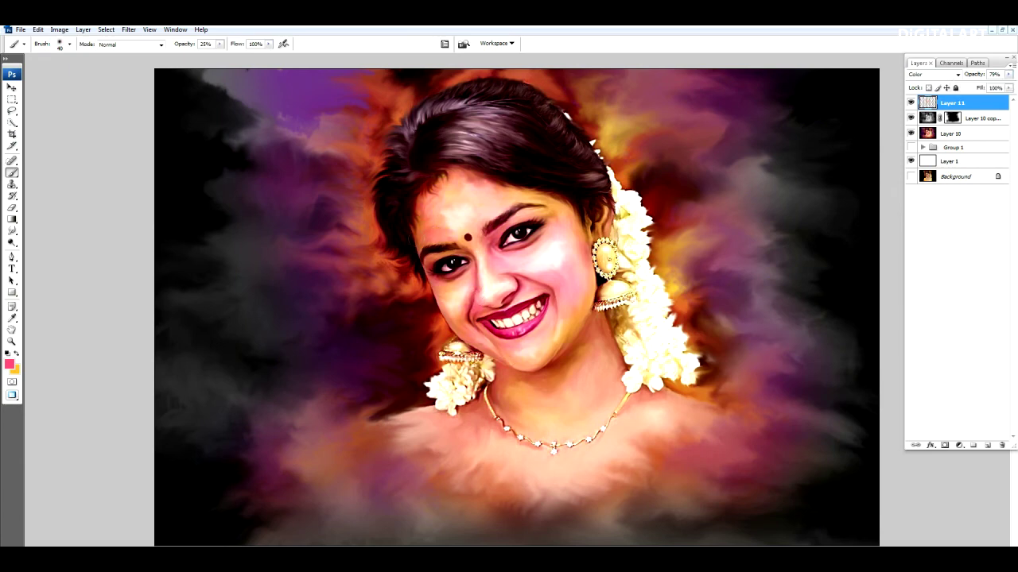
Step: Paint the neck with a larger brush, set layer opacity 62% and brush opacity 18%
drag(220, 44, 244, 57)
key(bracketright)
key(bracketright)
drag(1008, 74, 975, 90)
click(370, 329)
drag(219, 44, 193, 58)
Step: Add a new layer and paint purple over the hair
click(9, 364)
click(780, 397)
click(874, 331)
click(986, 445)
mouse_move(445, 120)
mouse_down()
mouse_move(497, 156)
mouse_move(540, 125)
mouse_up()
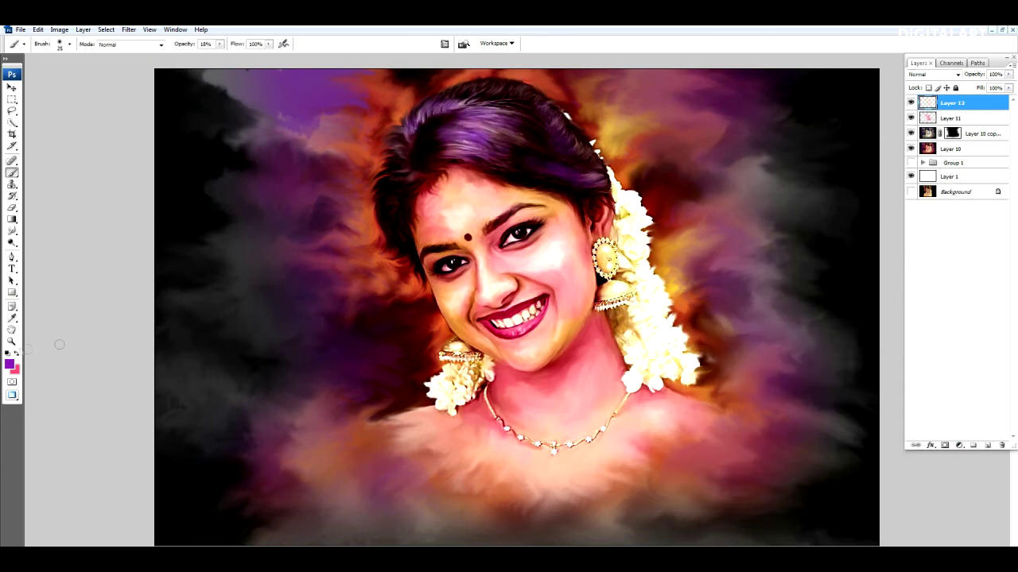
Step: Brush light blue over the top of the hair, cycle the tint's blend mode, then choose purple
click(10, 364)
click(777, 397)
click(874, 331)
drag(439, 107, 535, 115)
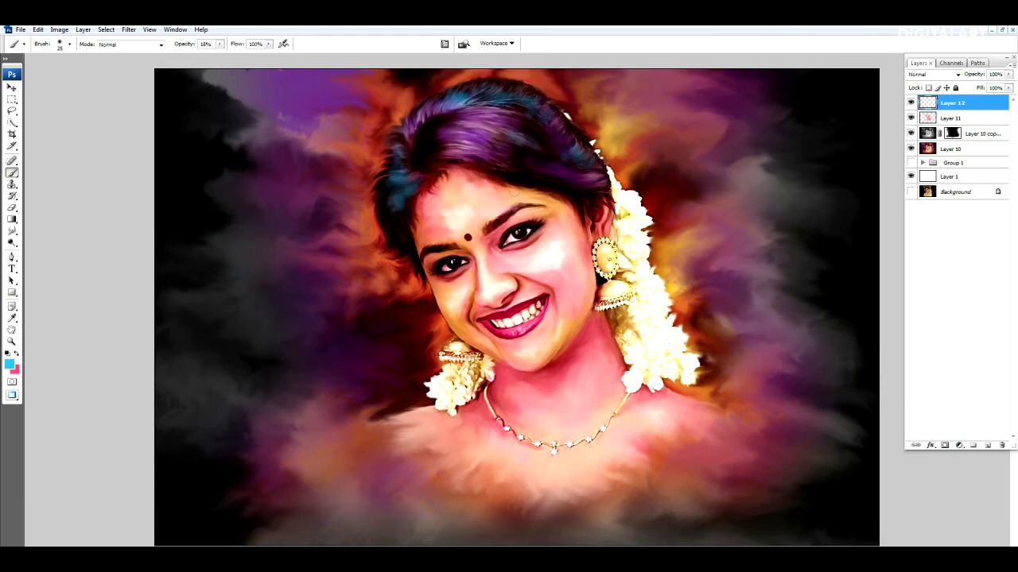
click(930, 74)
key(Down)
key(Down)
key(Down)
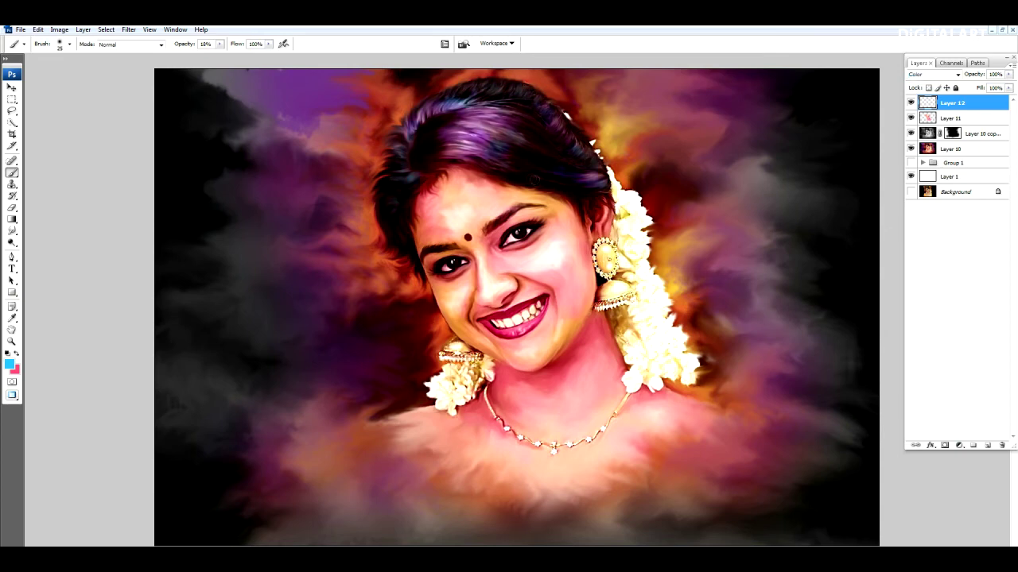
click(9, 364)
drag(779, 350, 779, 373)
click(875, 332)
Step: Pick an orange foreground colour and raise the brush opacity to 73%
click(10, 364)
click(780, 461)
click(870, 332)
key(7)
key(3)
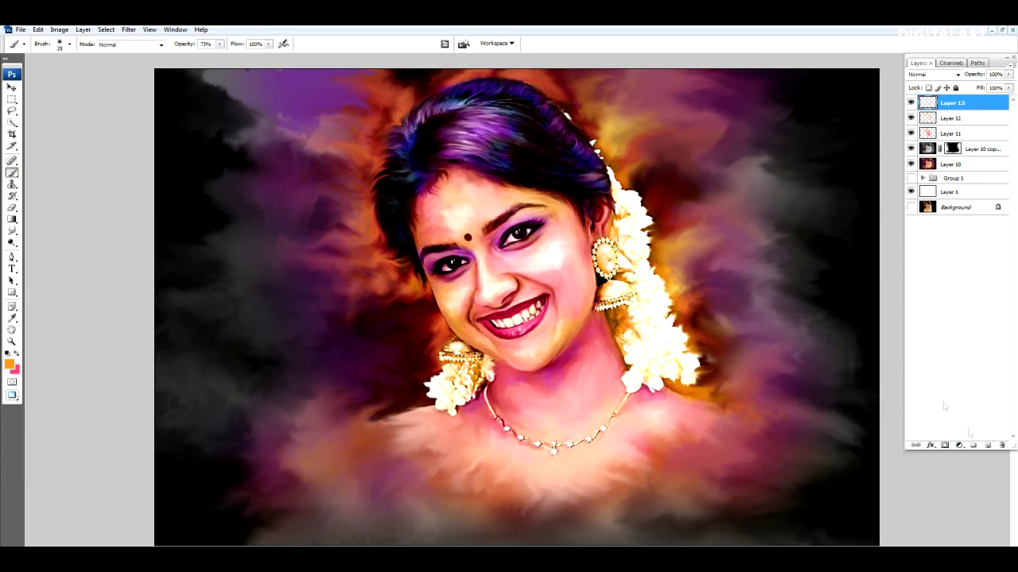
Step: Group Layers 10–13, stamp visible layers into Layer 14, and duplicate it
key(1)
key(5)
key(v)
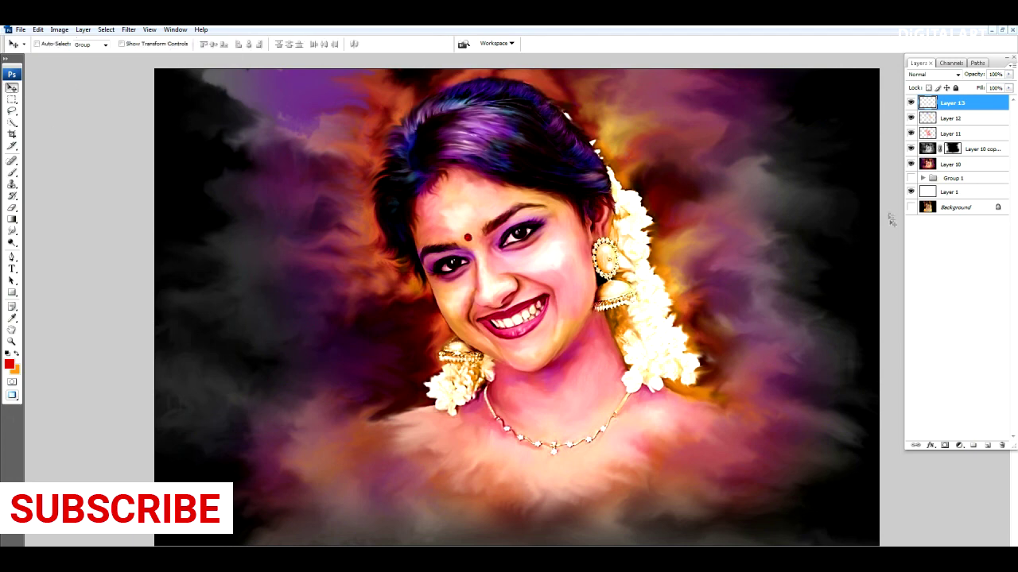
shift+click(952, 164)
key(ctrl+g)
key(ctrl+shift+alt+e)
drag(954, 102, 987, 445)
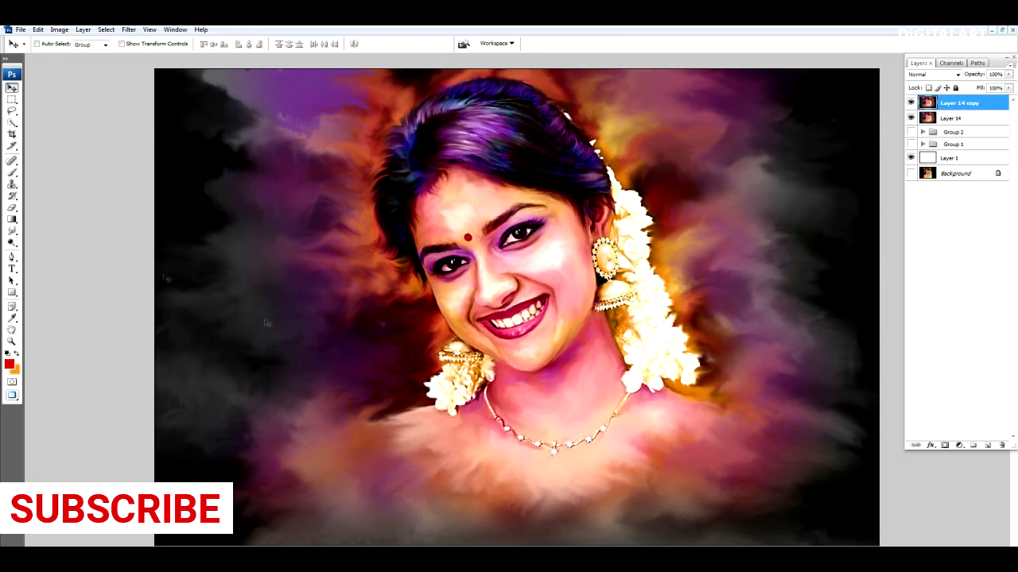
Step: Pick a very dark red and darken the bottom of the painting
key(i)
click(9, 364)
click(874, 330)
key(b)
mouse_move(231, 461)
mouse_down()
mouse_move(716, 485)
mouse_move(254, 477)
mouse_up()
Step: Switch to near-black 180000 and darken the bottom edge and right-side background
key(i)
click(9, 364)
click(765, 460)
click(874, 330)
key(b)
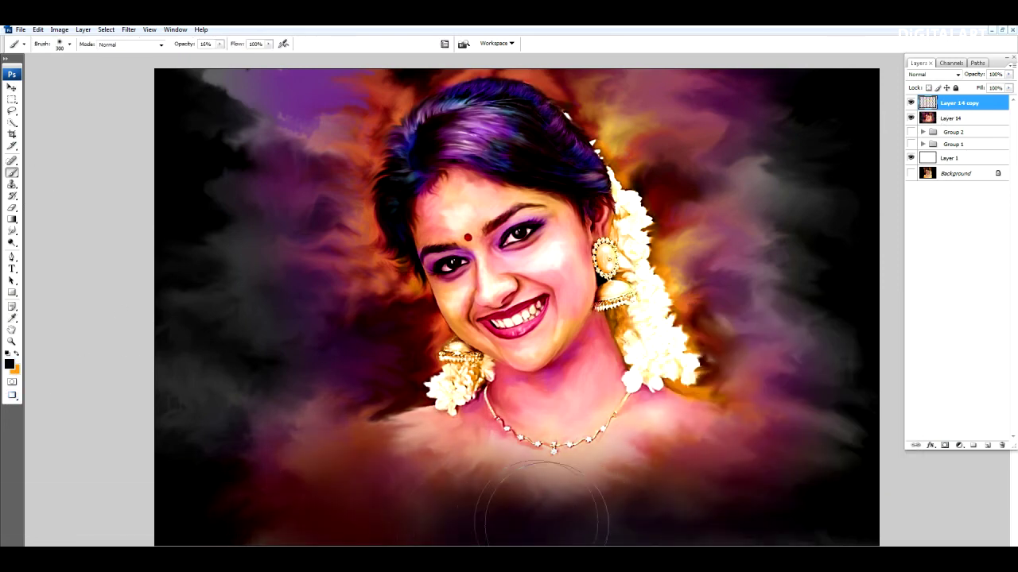
mouse_move(755, 493)
mouse_down()
mouse_move(242, 461)
mouse_move(747, 445)
mouse_up()
drag(413, 485, 795, 159)
Step: With a smaller brush, darken the top-left, top of the figure, and right and bottom edges
key(bracketleft)
key(bracketleft)
key(bracketleft)
mouse_move(716, 119)
mouse_down()
mouse_move(349, 155)
mouse_move(381, 334)
mouse_up()
key(bracketleft)
mouse_move(374, 91)
mouse_down()
mouse_move(485, 80)
mouse_move(668, 159)
mouse_up()
drag(675, 207, 397, 438)
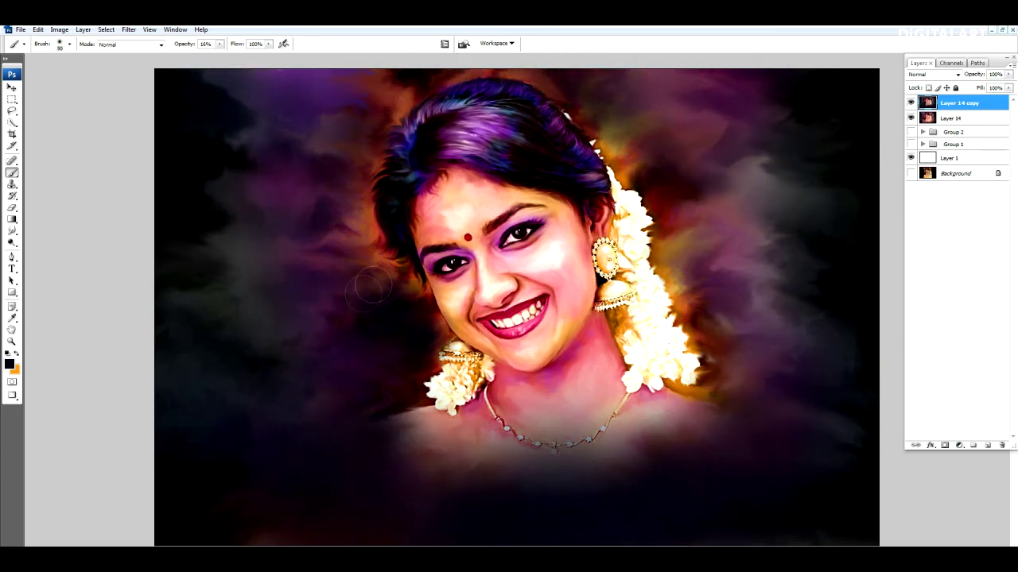
Step: Compare blend modes on the dark layer and set it to Multiply
click(10, 364)
click(874, 330)
key(Down)
key(Down)
key(Down)
key(Down)
key(v)
key(Down)
key(Down)
key(Down)
key(Down)
key(Down)
key(Down)
key(Down)
key(Down)
key(Down)
click(910, 102)
click(910, 103)
key(shift+alt+m)
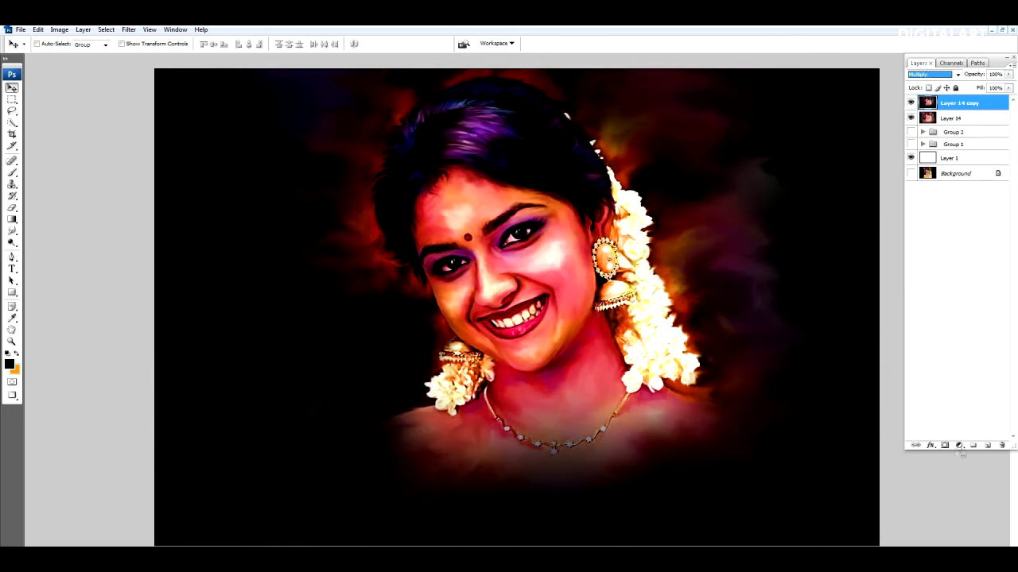
Step: Mask the dark layer to brighten the face, hair, neck, shoulders and surrounding smoke
click(959, 445)
key(b)
mouse_move(469, 238)
mouse_down()
mouse_move(469, 126)
mouse_move(557, 238)
mouse_move(493, 357)
mouse_move(573, 421)
mouse_up()
key(bracketright)
mouse_move(477, 445)
mouse_down()
mouse_move(672, 430)
mouse_move(357, 238)
mouse_move(715, 437)
mouse_up()
drag(334, 159, 636, 103)
drag(700, 238, 310, 303)
key(bracketright)
key(bracketright)
key(bracketright)
key(bracketright)
key(v)
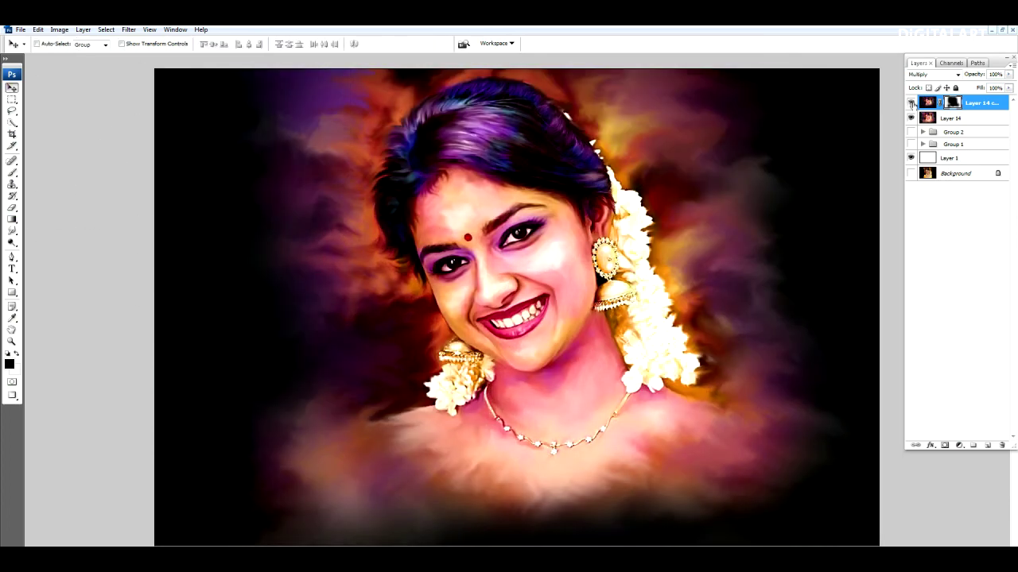
Step: Apply Levels with black input 11 and fit the portrait in the window
key(ctrl+l)
drag(691, 413, 697, 415)
key(Return)
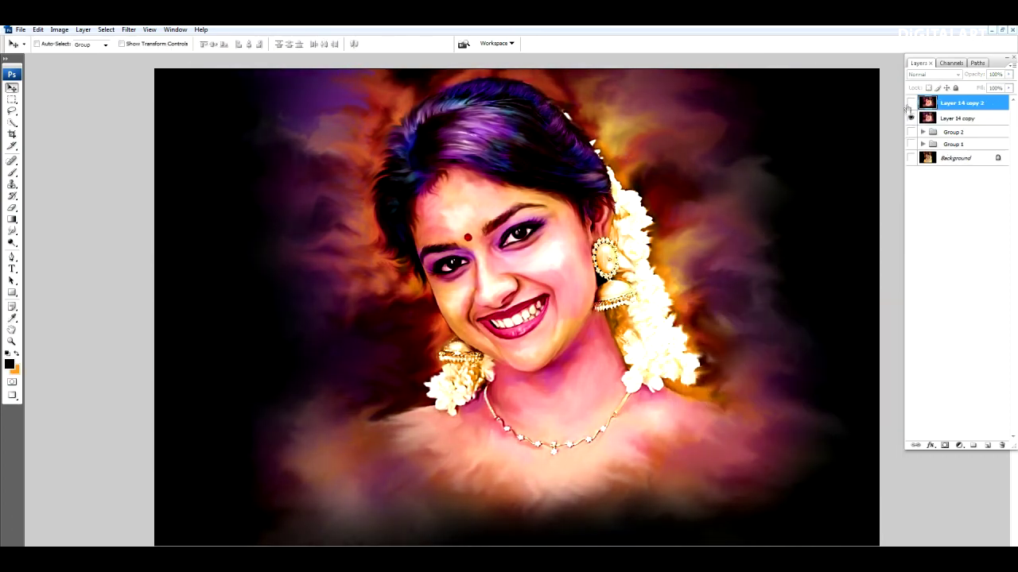
right_click(511, 239)
click(547, 246)
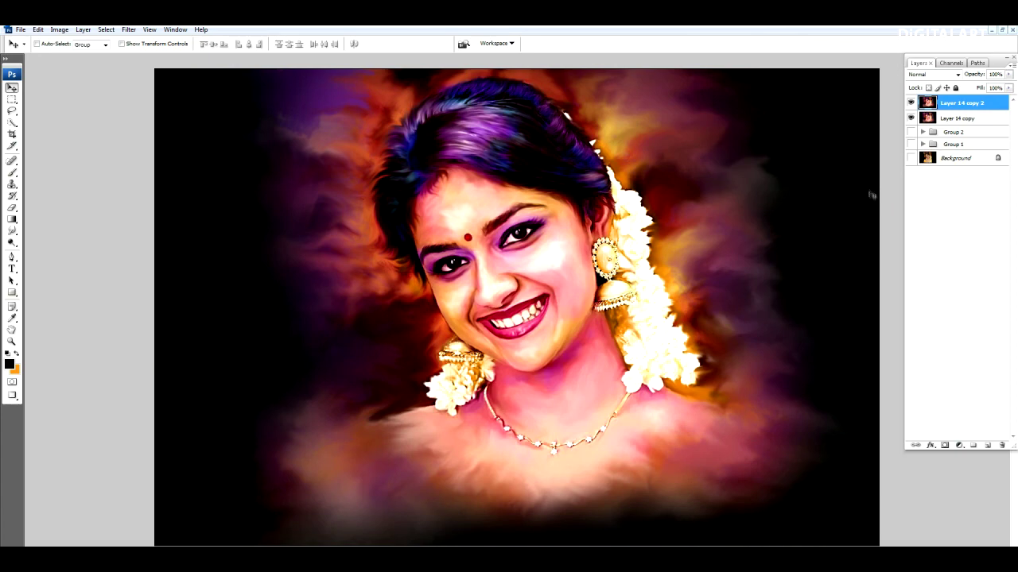
Step: Save the document and crop the canvas to a wider frame around the portrait
key(ctrl+s)
key(Return)
key(c)
drag(154, 68, 925, 474)
key(Return)
Step: Duplicate the top layer, desaturate it, and gradient colour back around the face
key(v)
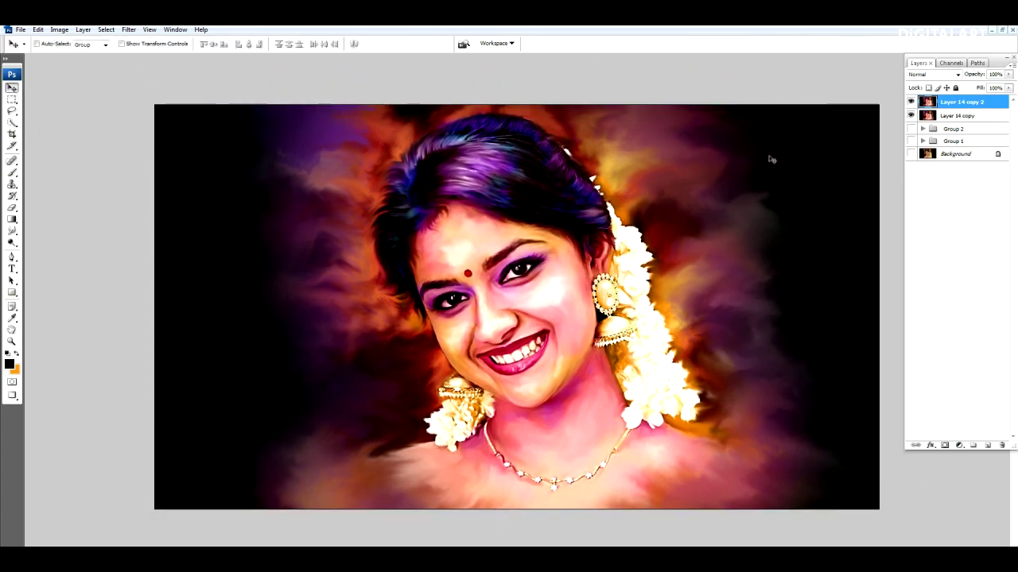
key(ctrl+j)
key(ctrl+shift+u)
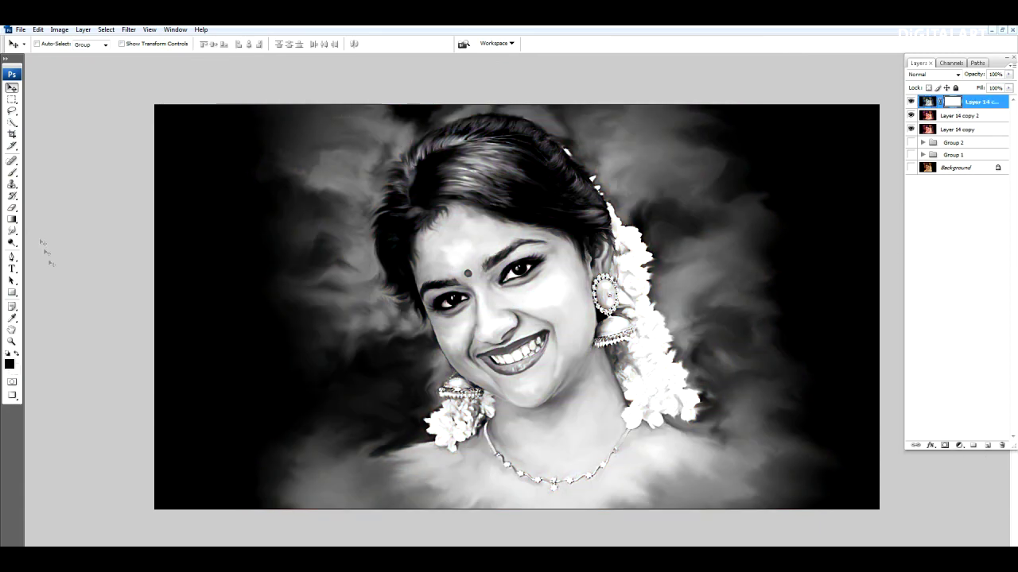
key(g)
mouse_move(507, 322)
mouse_down()
mouse_move(557, 302)
mouse_move(819, 305)
mouse_up()
Step: Brush colour back onto the forehead, cheek, chin and neck
key(b)
drag(469, 225, 501, 159)
mouse_move(572, 270)
mouse_down()
mouse_move(621, 397)
mouse_move(493, 413)
mouse_up()
key(bracketright)
key(bracketright)
drag(556, 461, 513, 406)
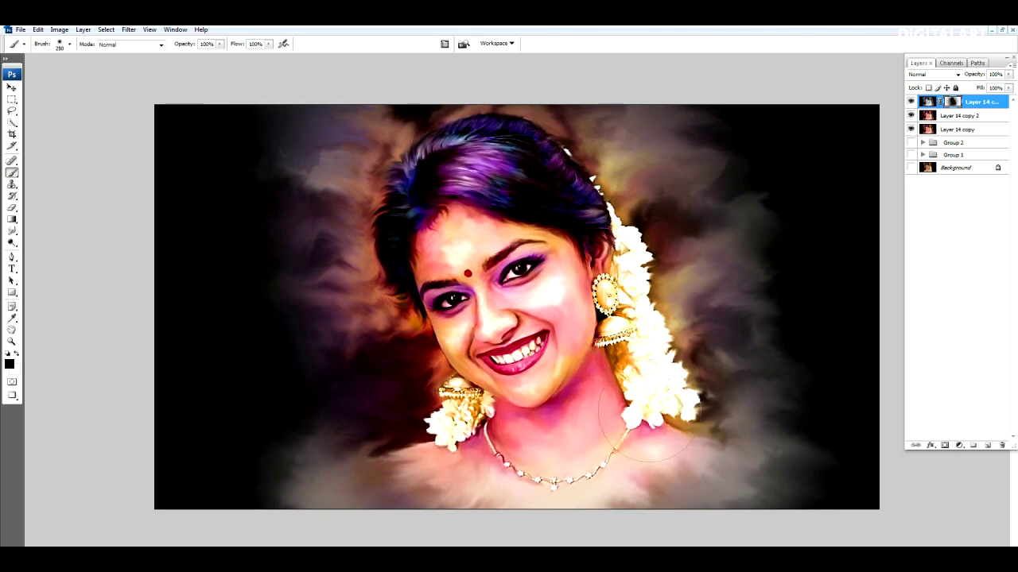
Step: Group the three top layers, compare before and after, and view the painting full screen
key(v)
key(alt+shift+bracketleft)
key(alt+shift+bracketleft)
key(ctrl+g)
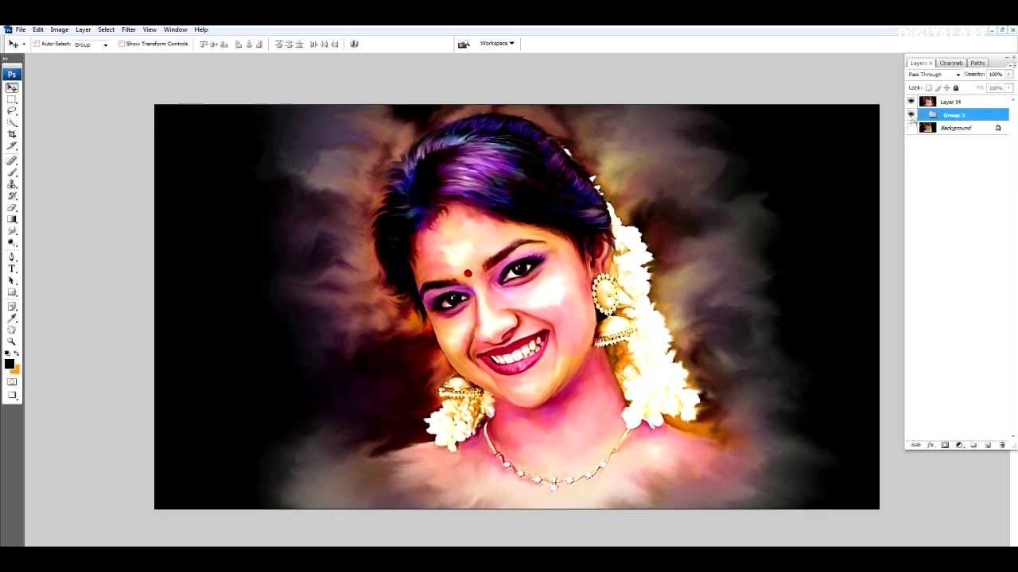
click(911, 116)
click(911, 102)
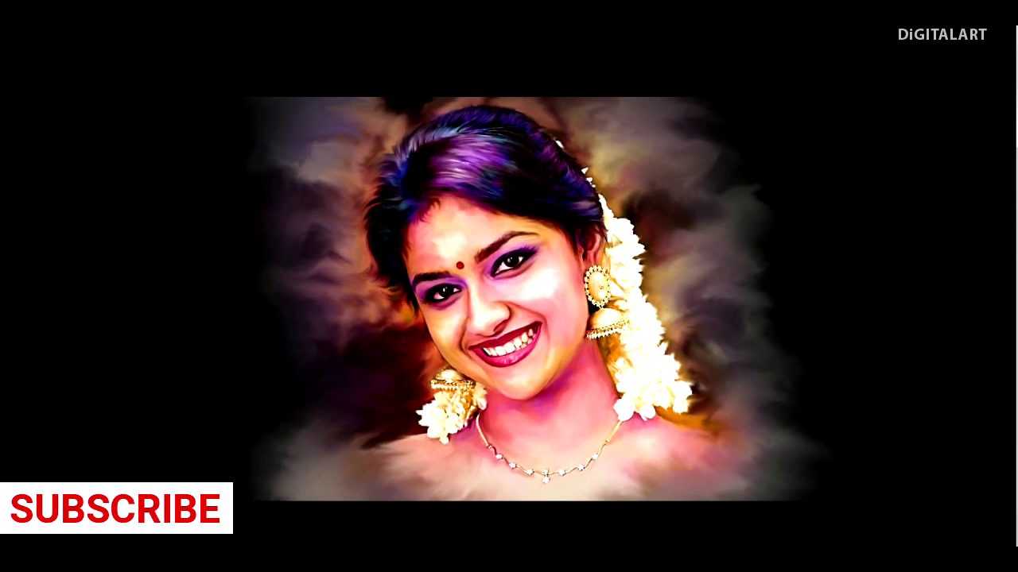
right_click(532, 281)
key(Escape)
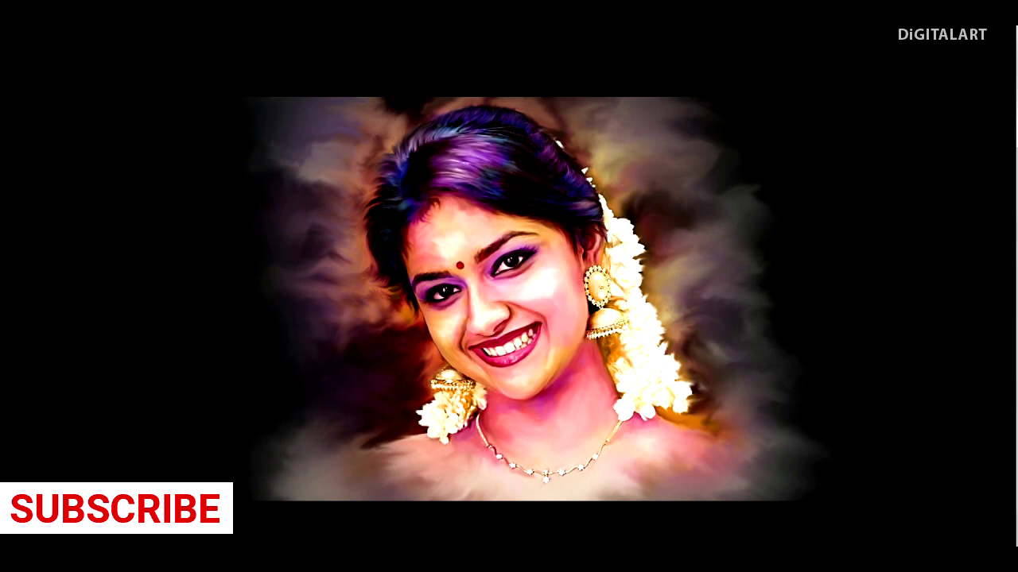